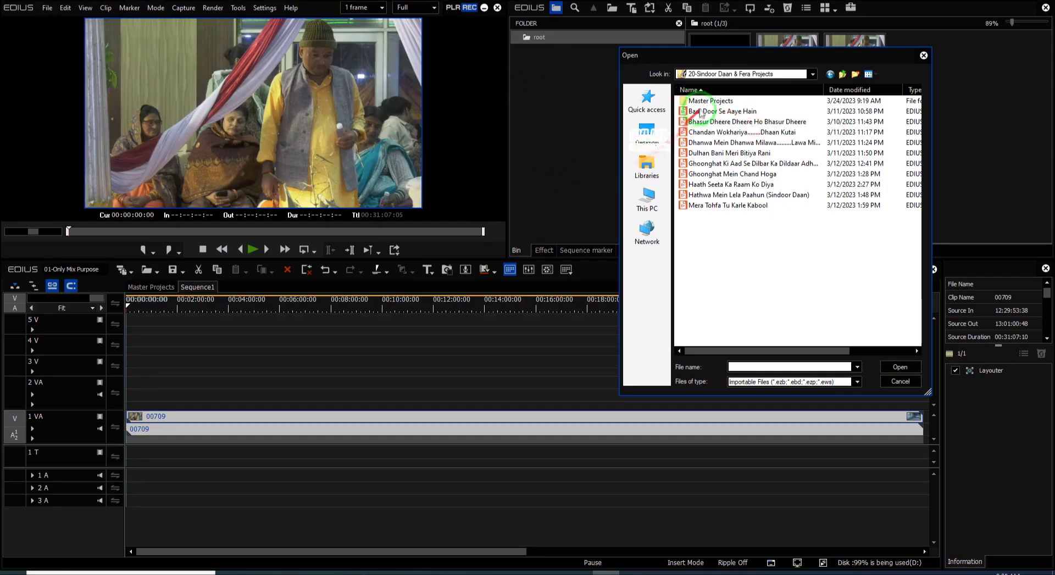
Import the master project from the Master Projects folder and open its "20-4K Sindoor Daan & Fera FCP Master Projects" bin folder.
double_click(733, 104)
double_click(734, 106)
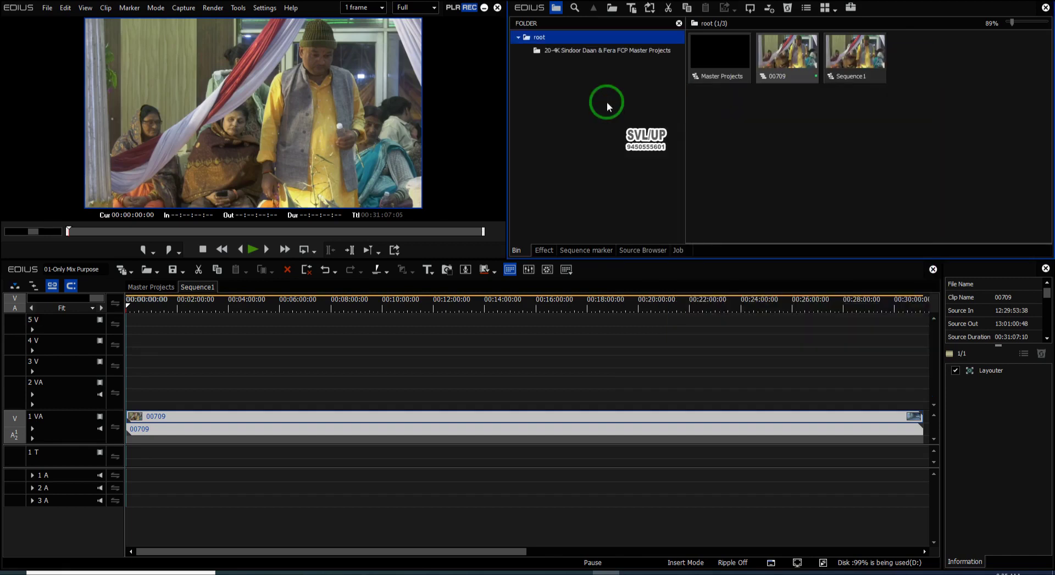
click(607, 50)
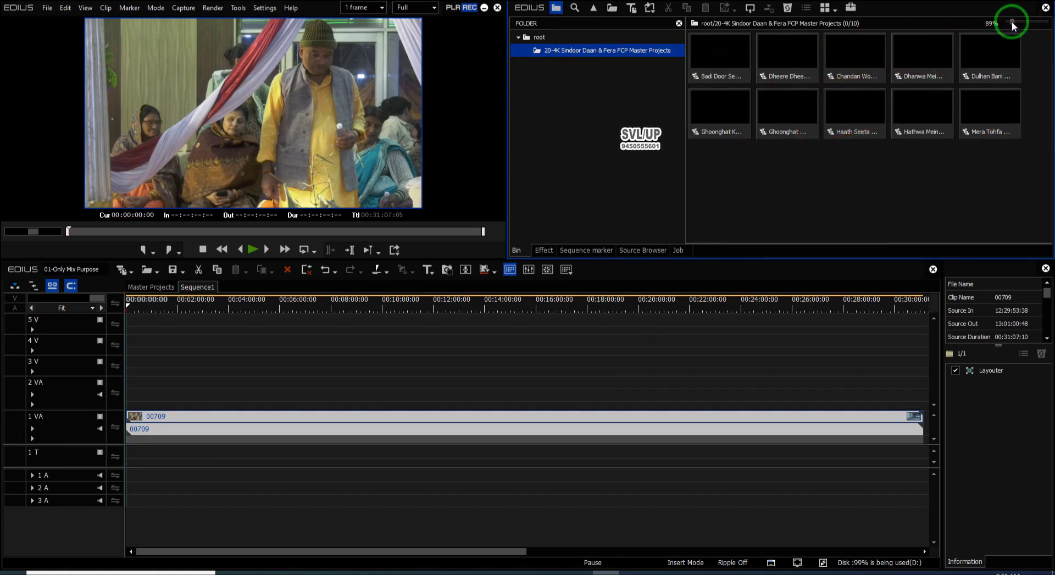
Enlarge the bin thumbnails, try the Tile and Thumbnail views, and settle on the list view with clip details.
drag(1012, 22, 1018, 22)
click(835, 8)
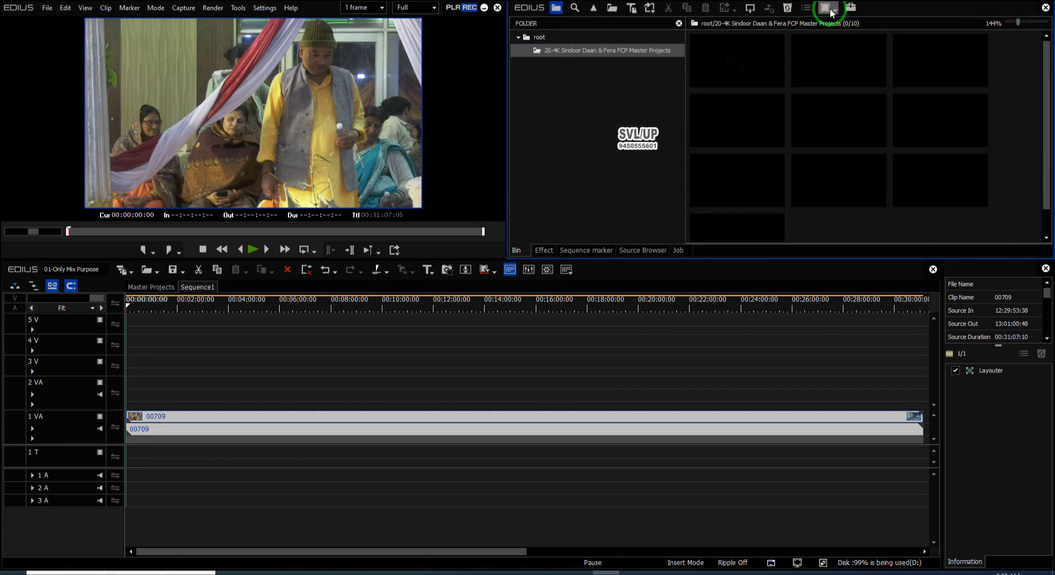
click(849, 23)
click(835, 8)
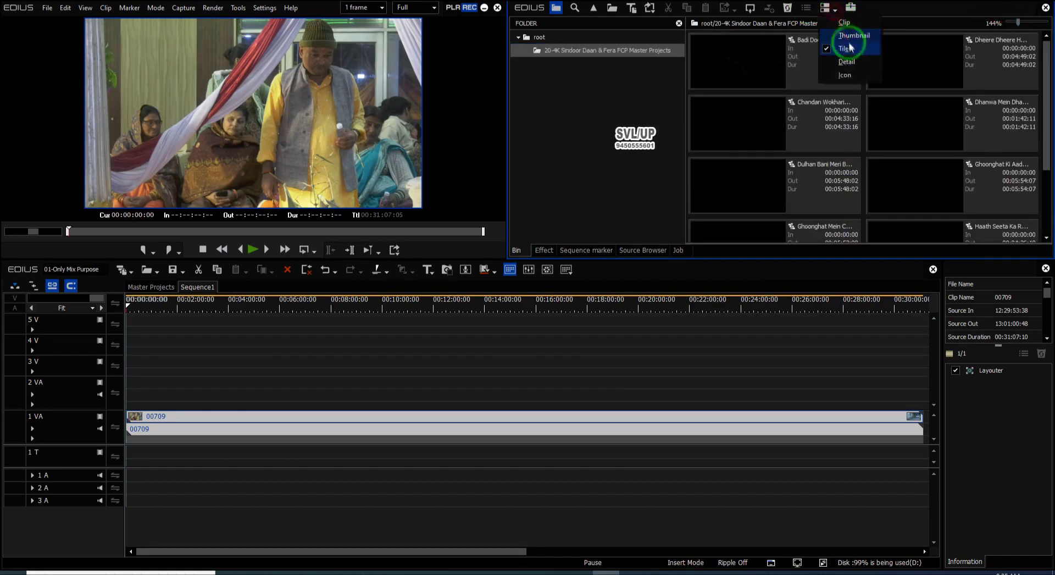
click(847, 38)
click(836, 8)
click(851, 75)
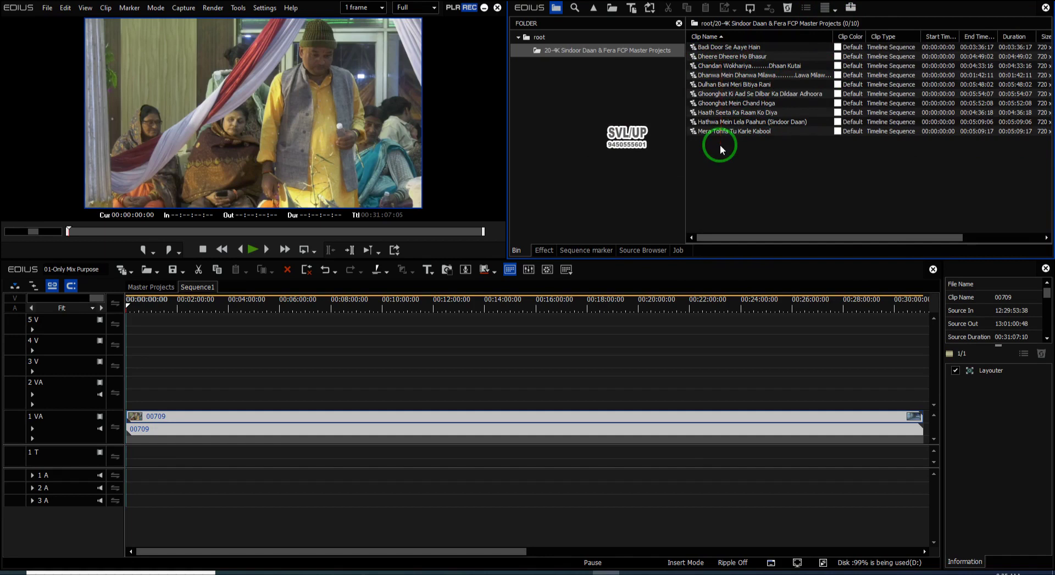
Check the tracks of Master Projects, then open the "Badi Door Se Aaye Hain" sequence and copy all its clips.
click(92, 380)
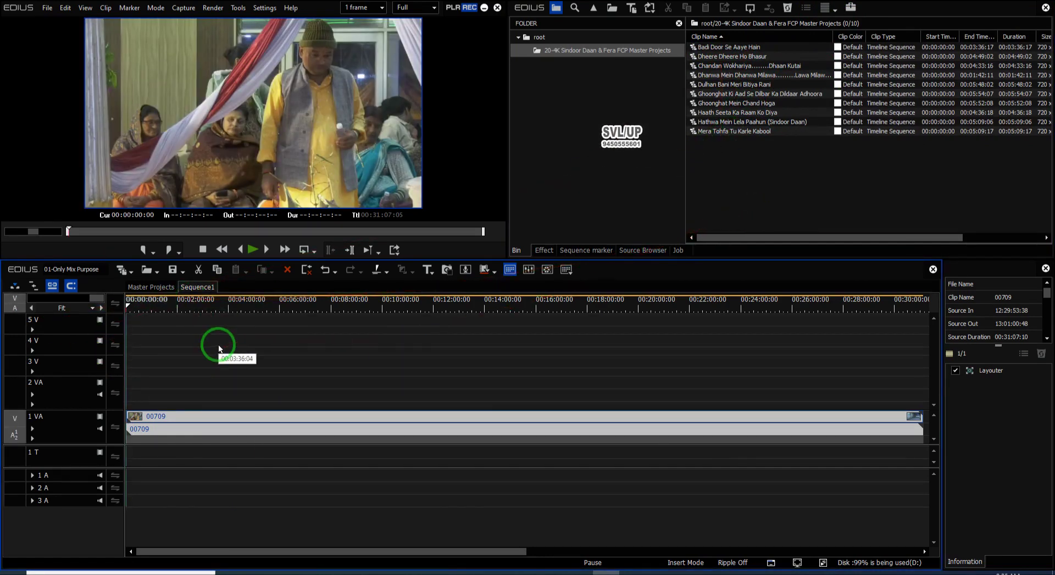
click(151, 287)
drag(33, 358, 69, 406)
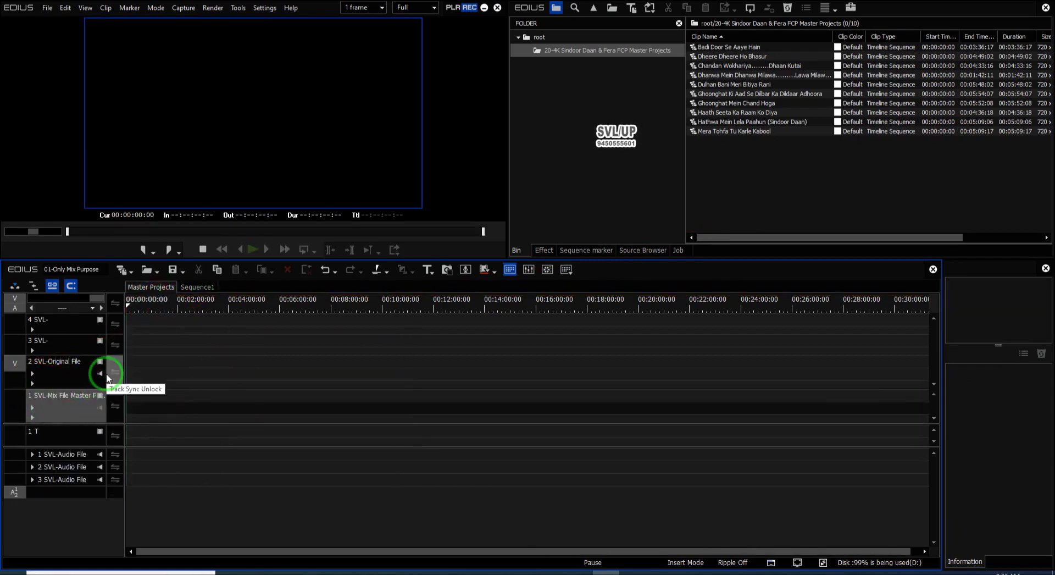
click(197, 287)
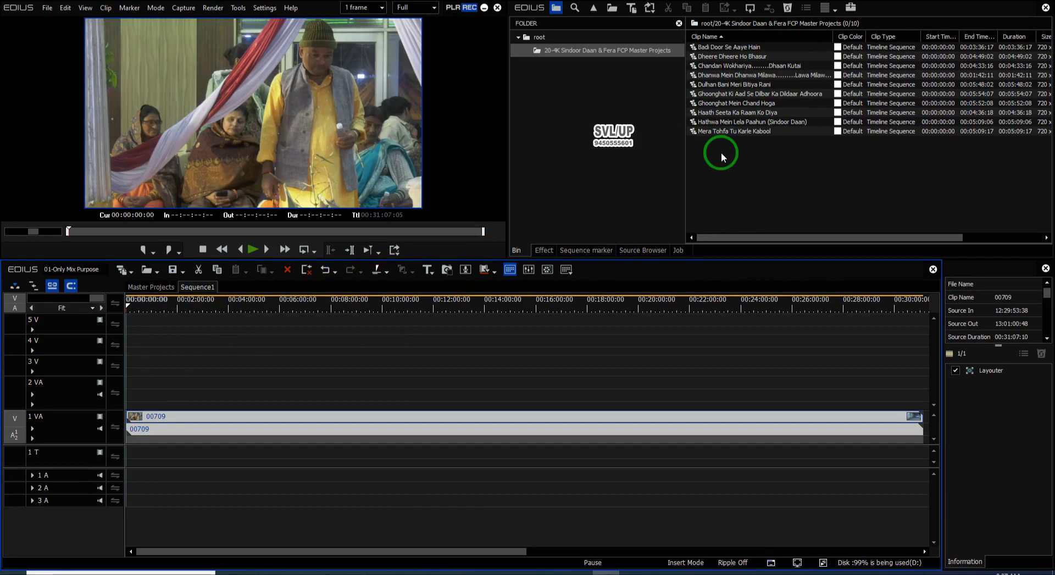
double_click(733, 47)
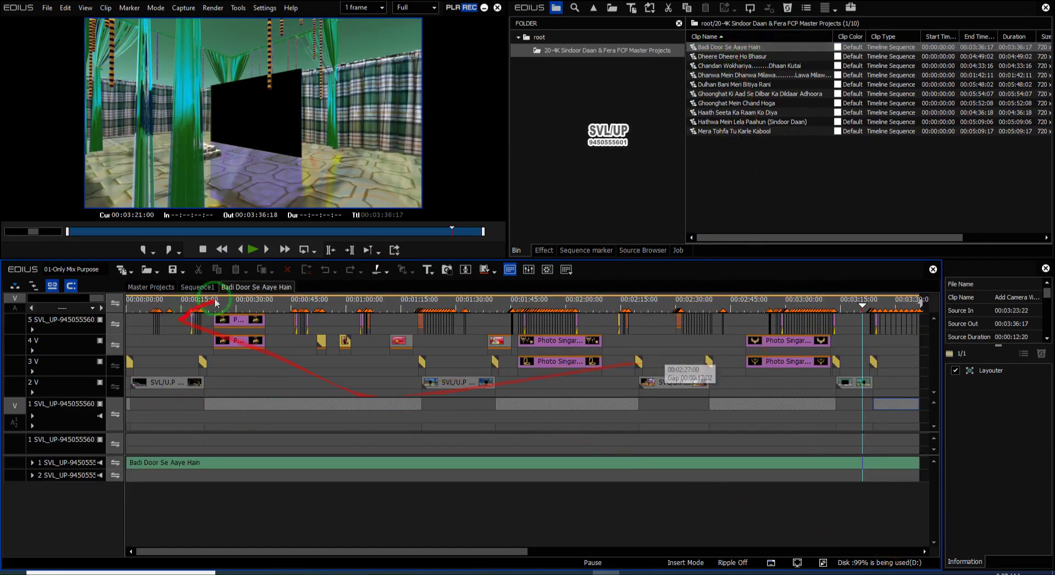
click(667, 443)
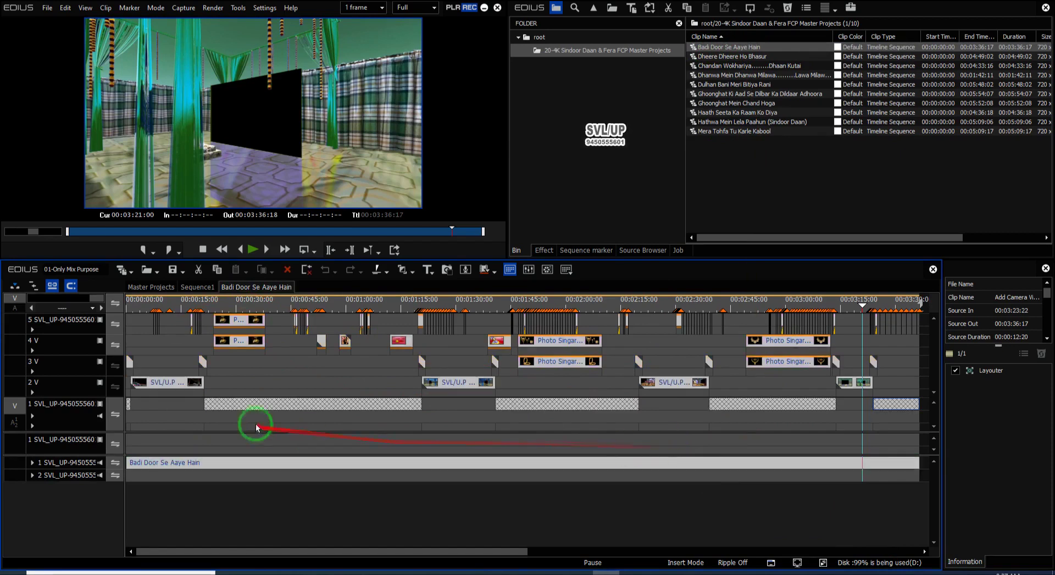
right_click(577, 358)
click(631, 214)
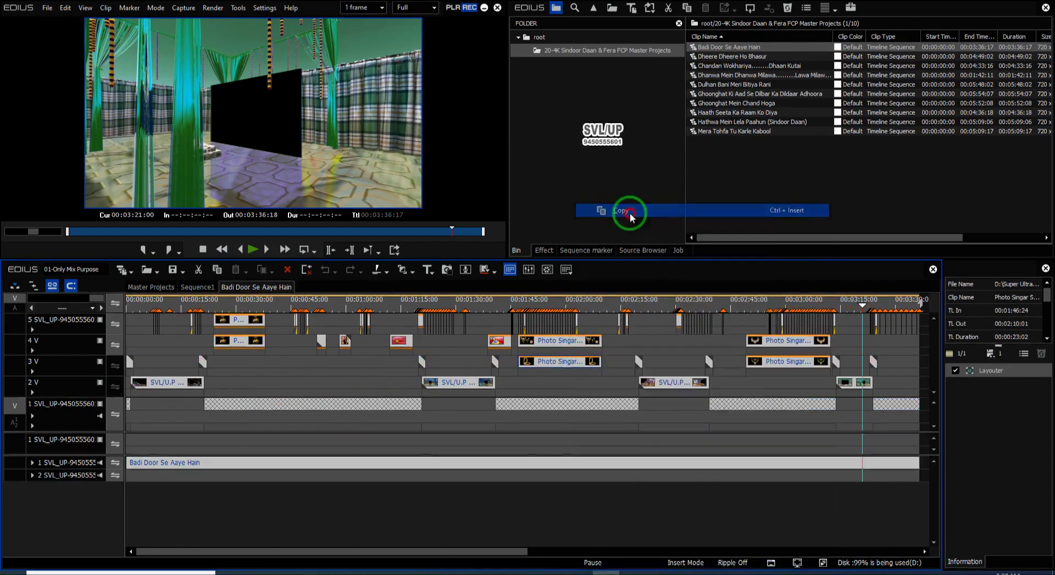
Paste the copied song clips at the start of the Master Projects sequence and fit the whole timeline in view.
click(153, 287)
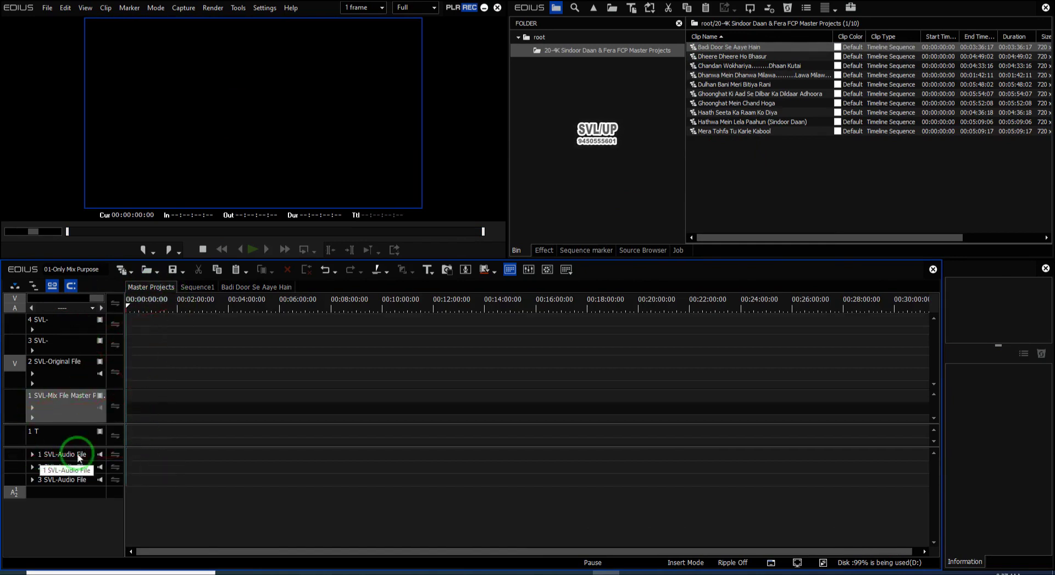
right_click(147, 459)
click(165, 446)
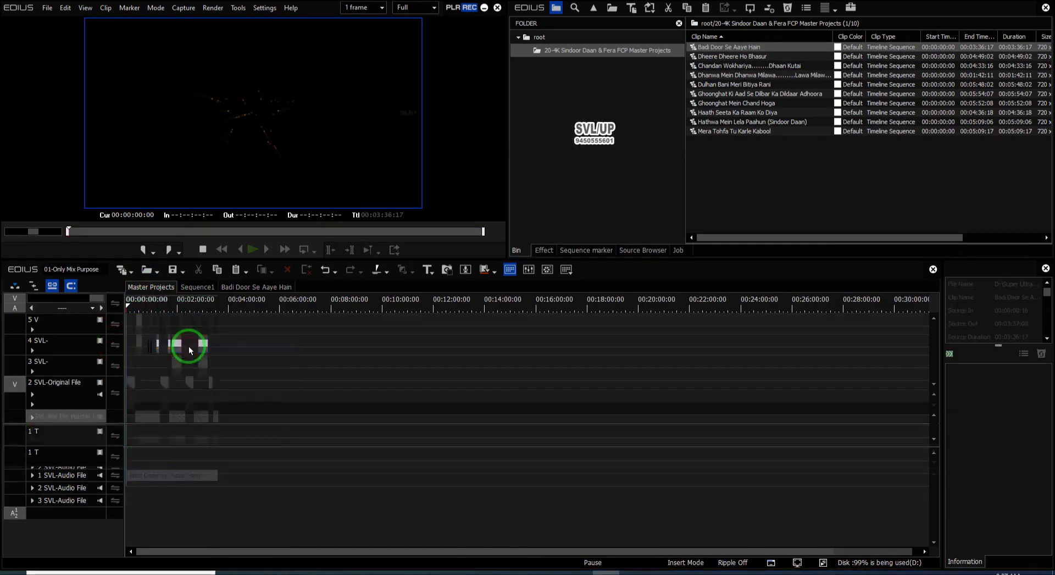
click(93, 308)
click(72, 338)
click(244, 331)
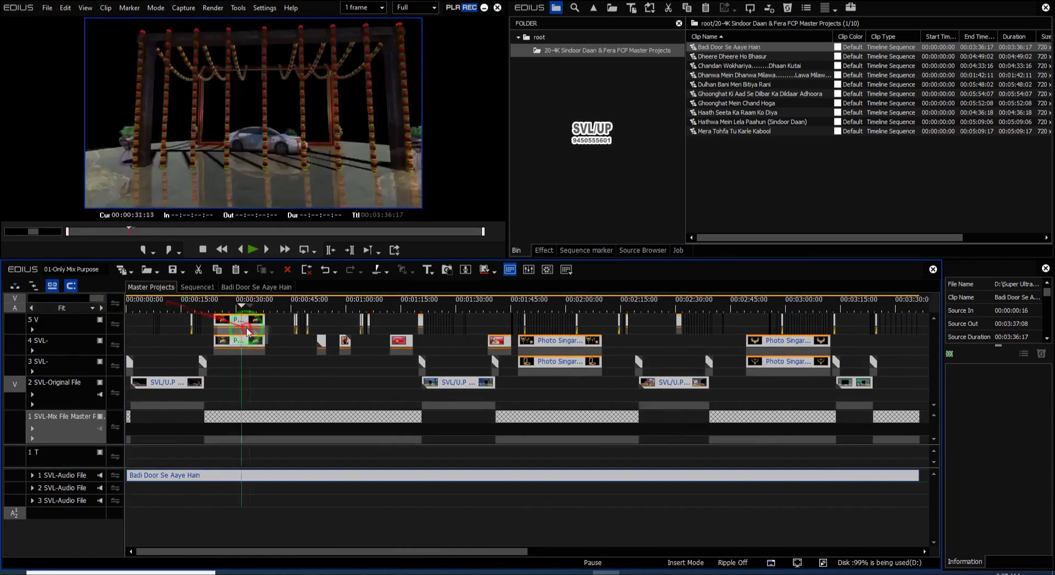
click(848, 348)
click(134, 406)
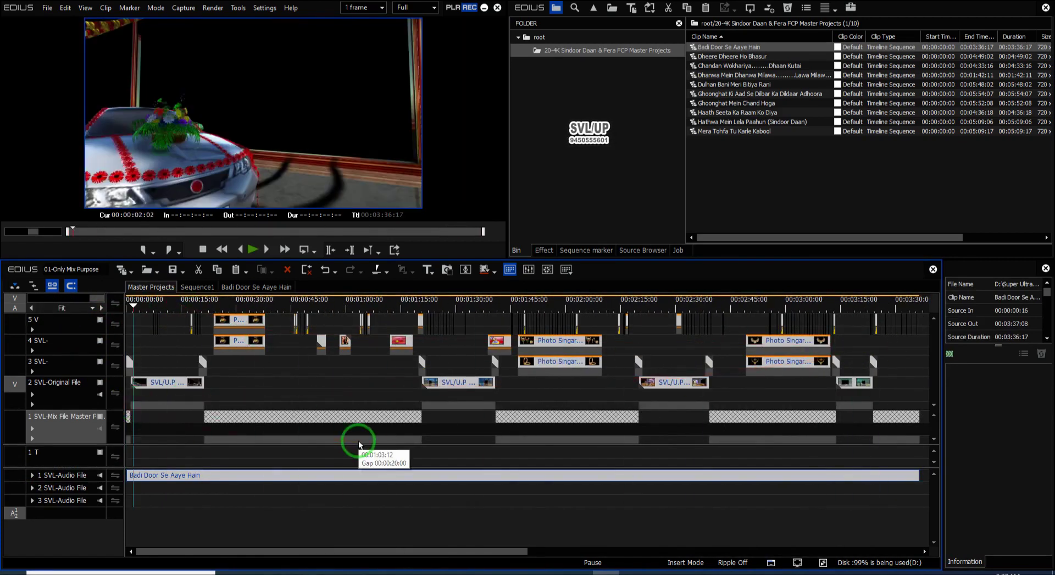
click(360, 443)
Copy the "Badi Door Se Aaye Hain" audio clip and paste it at the start of track 1 A in Sequence1.
right_click(169, 476)
click(118, 459)
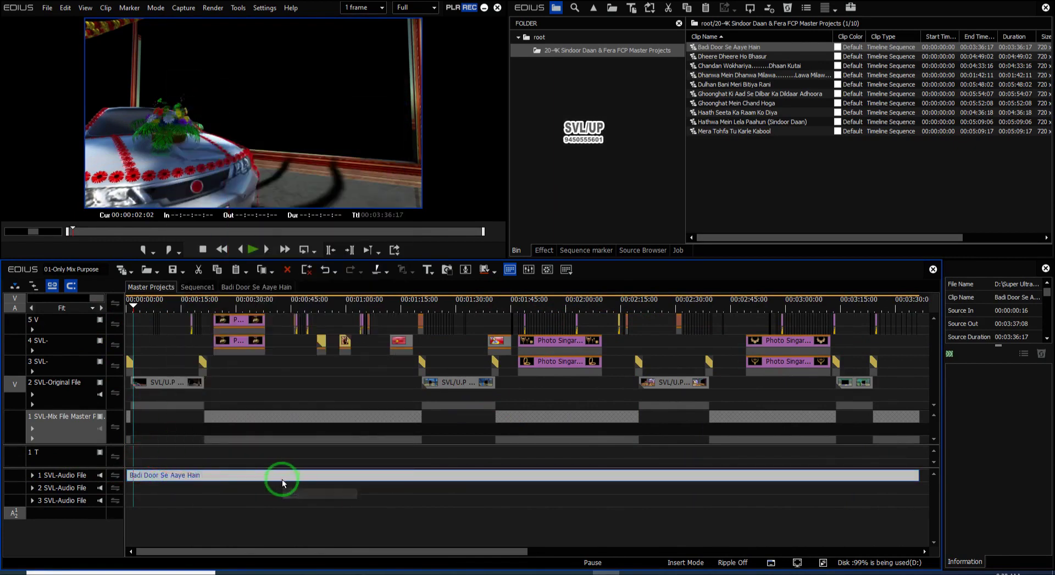
click(197, 287)
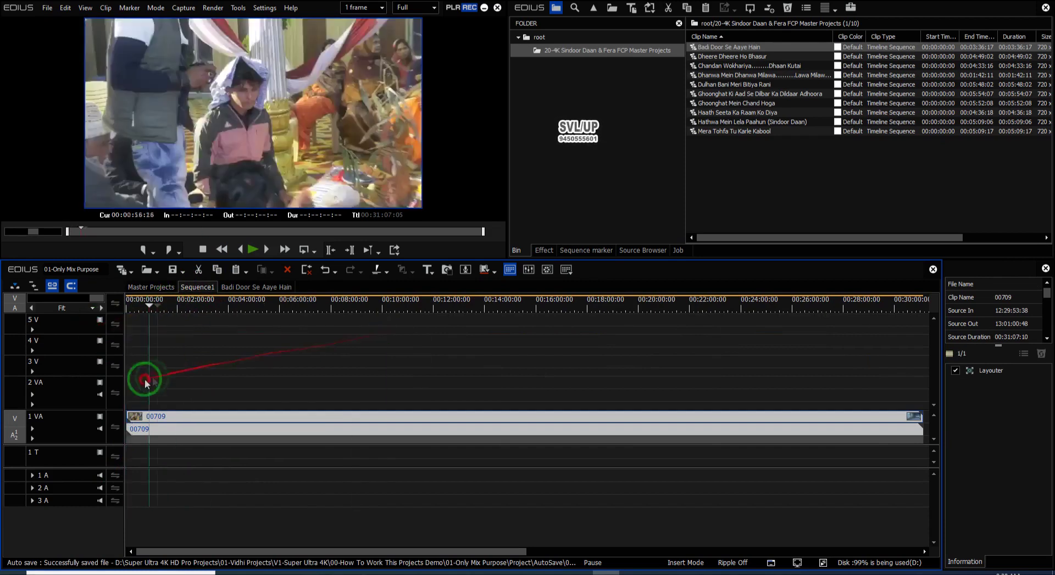
click(137, 475)
key(ctrl+v)
Split clip 00709 at the end of the song and cut its first section together with the song audio.
drag(188, 306, 224, 424)
click(223, 427)
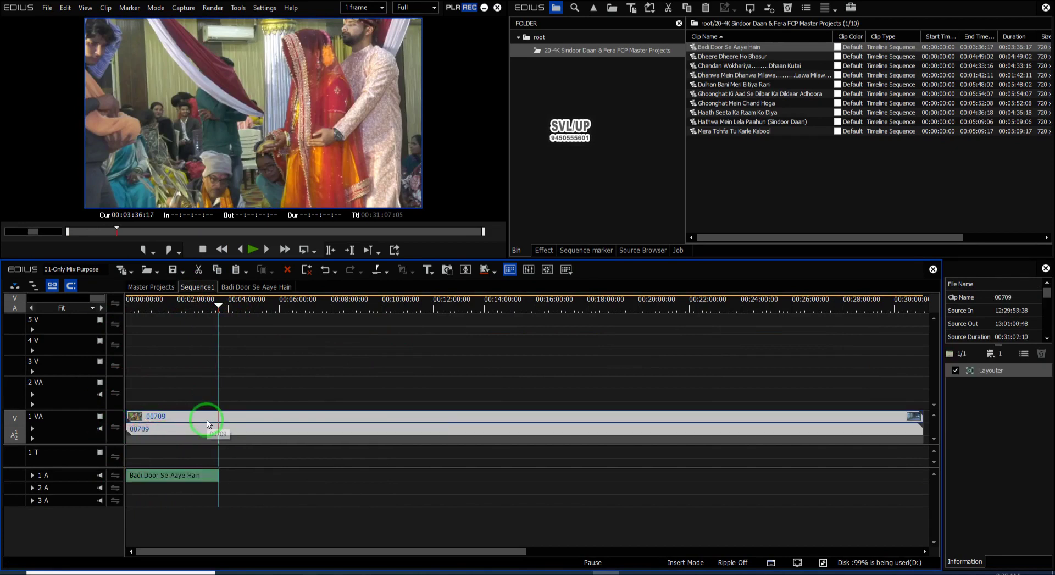
key(c)
drag(211, 337, 142, 491)
right_click(167, 388)
click(242, 28)
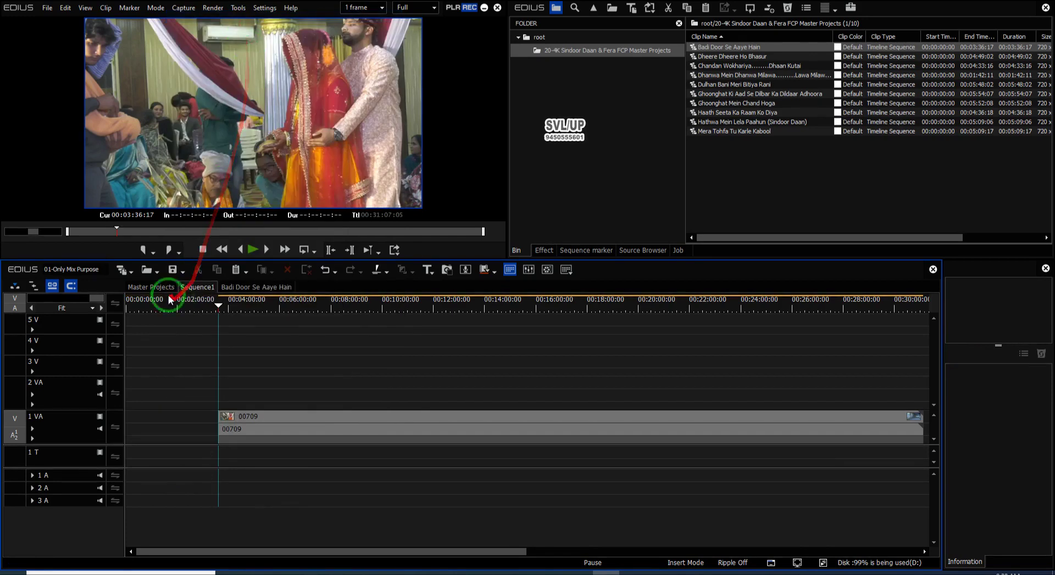
Open the nested Add Camera Video sequence from Master Projects and paste the cut footage and song at its start.
click(159, 287)
click(108, 437)
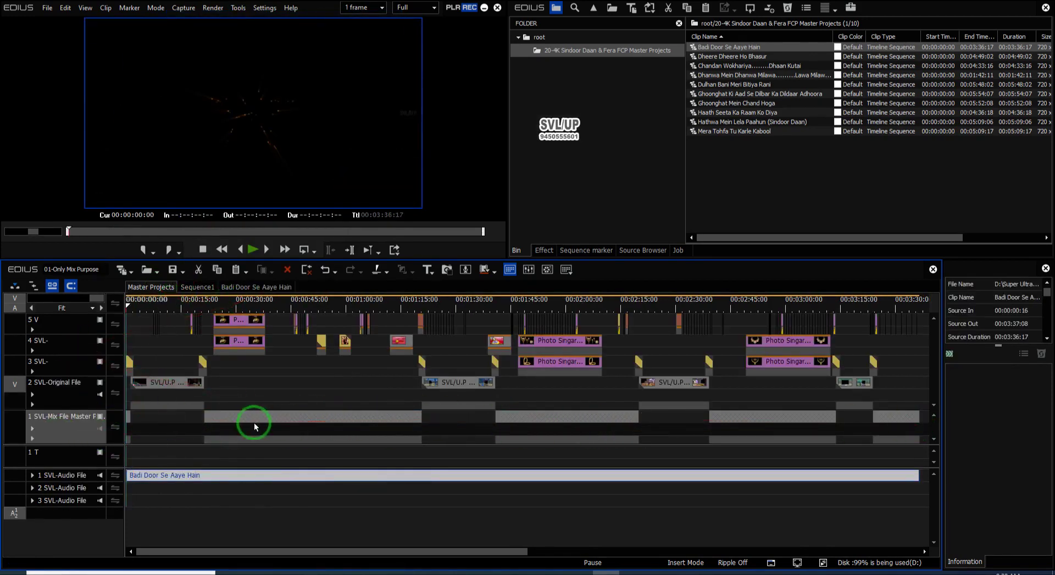
double_click(236, 419)
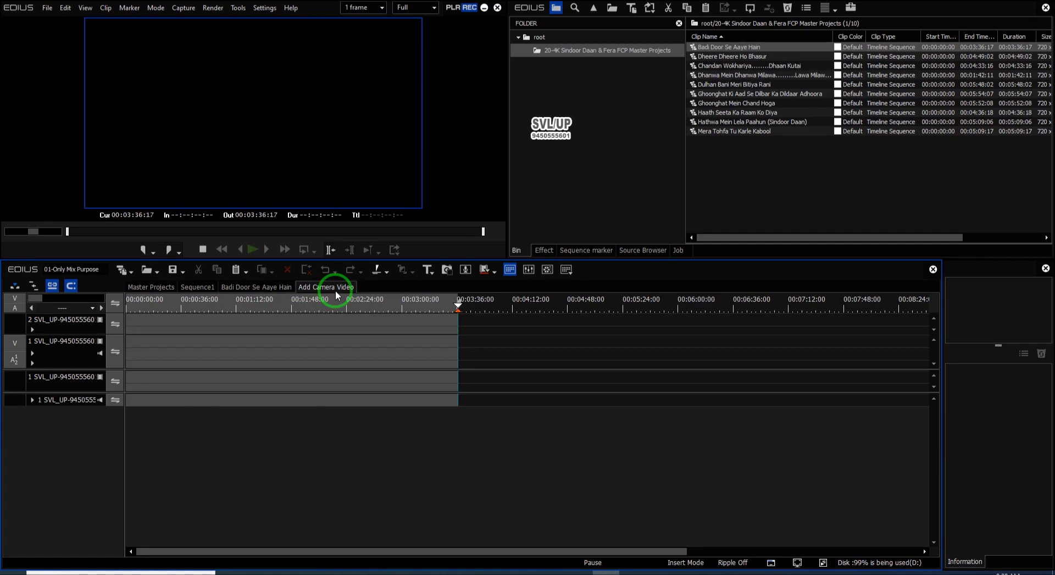
key(Home)
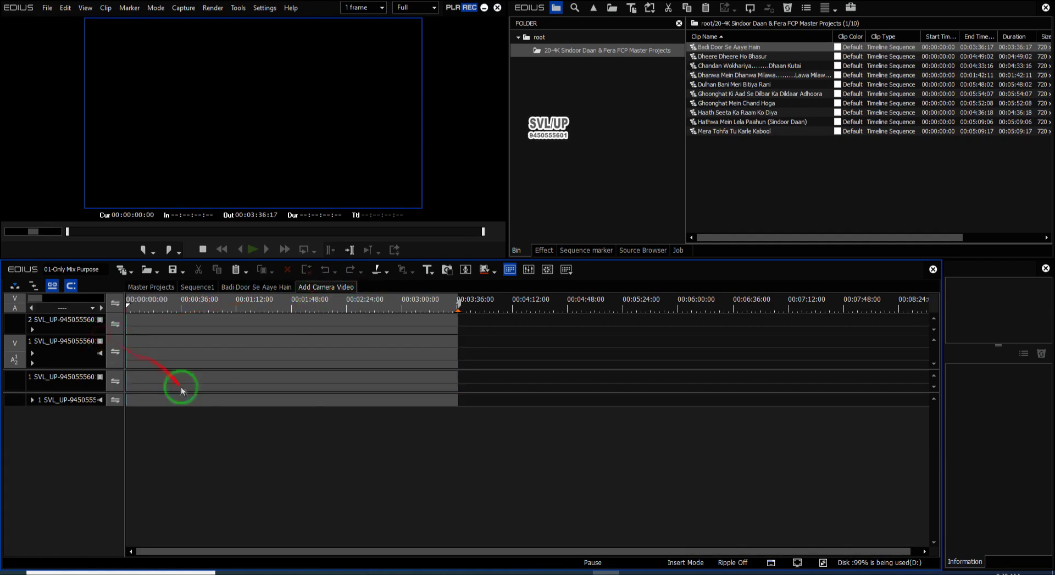
drag(180, 387, 168, 409)
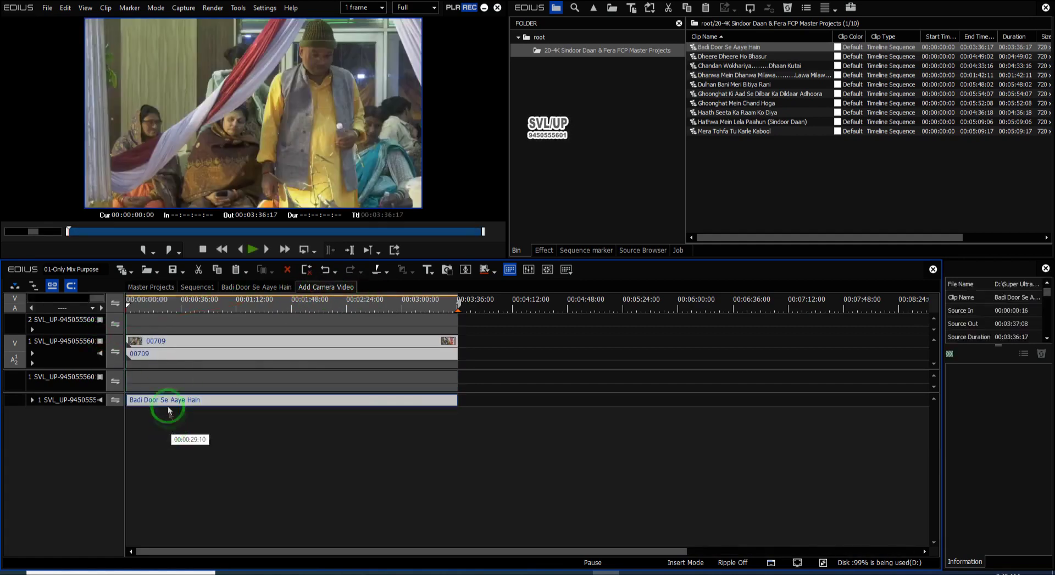
Review the Master Projects timeline with the camera footage in place, through the end of the first song and beyond.
click(138, 287)
click(188, 308)
drag(188, 310, 729, 328)
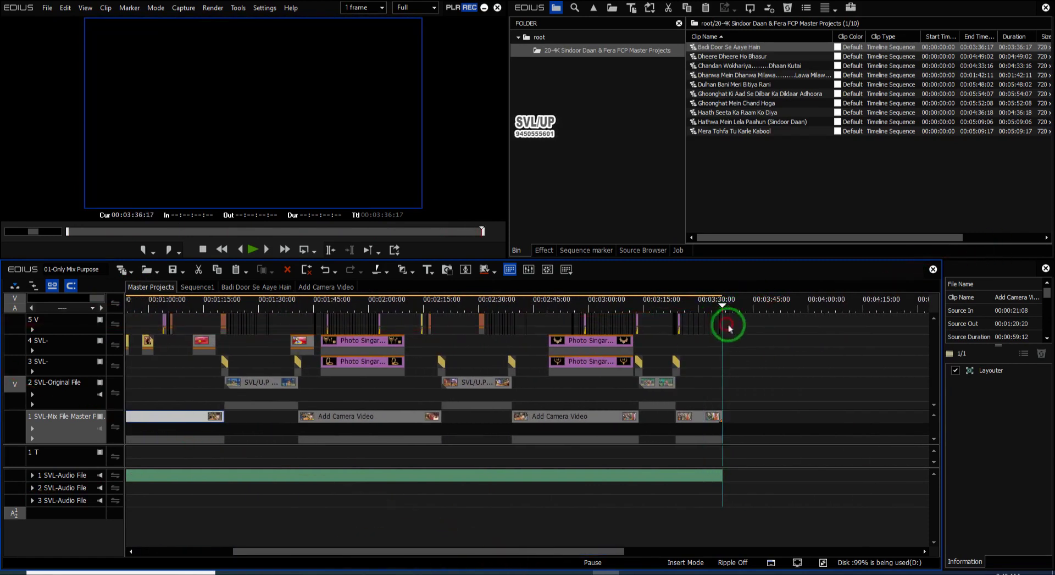
key(ctrl+0)
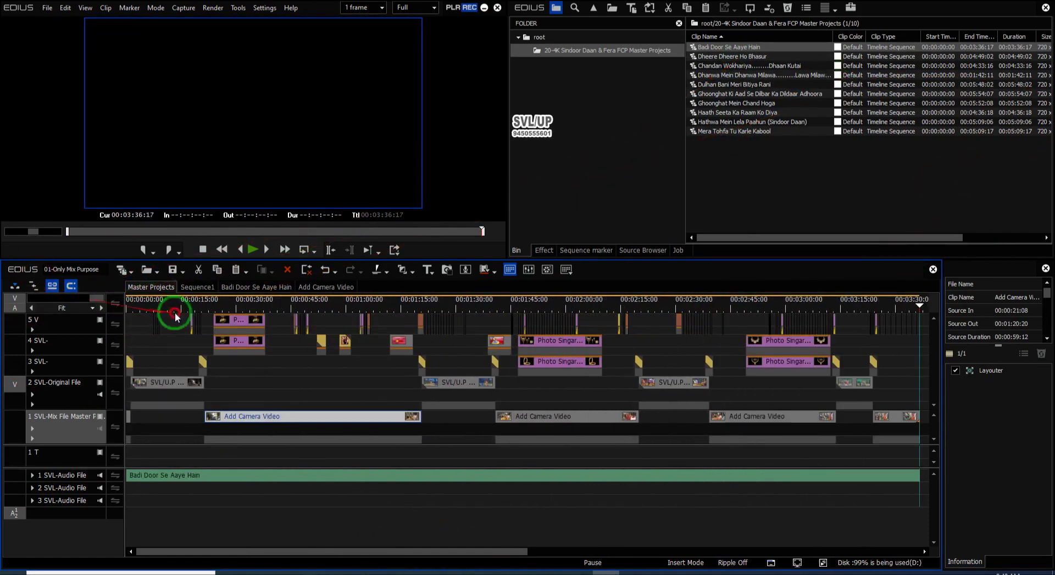
click(189, 287)
click(146, 286)
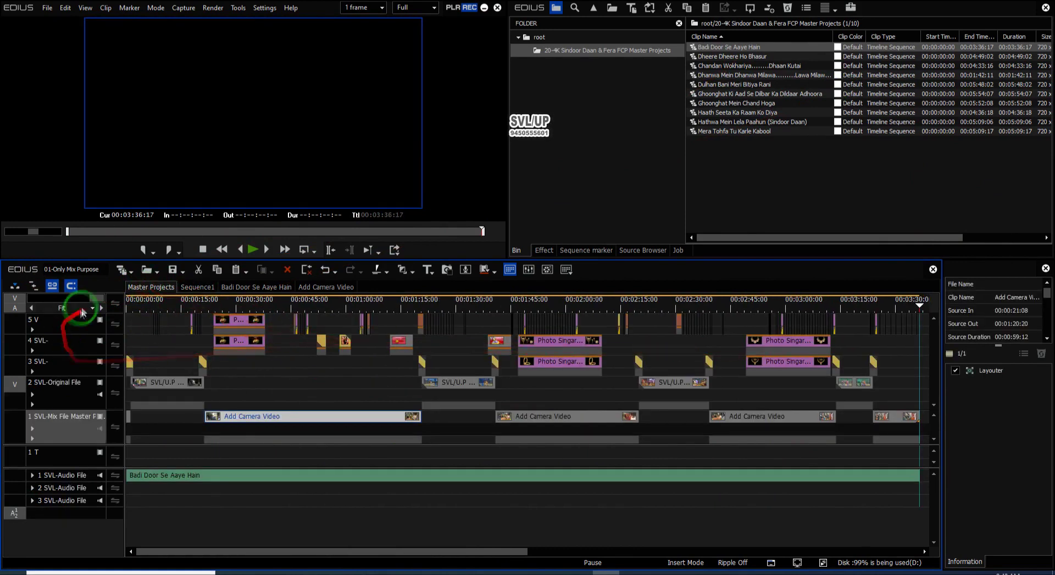
drag(209, 550, 421, 551)
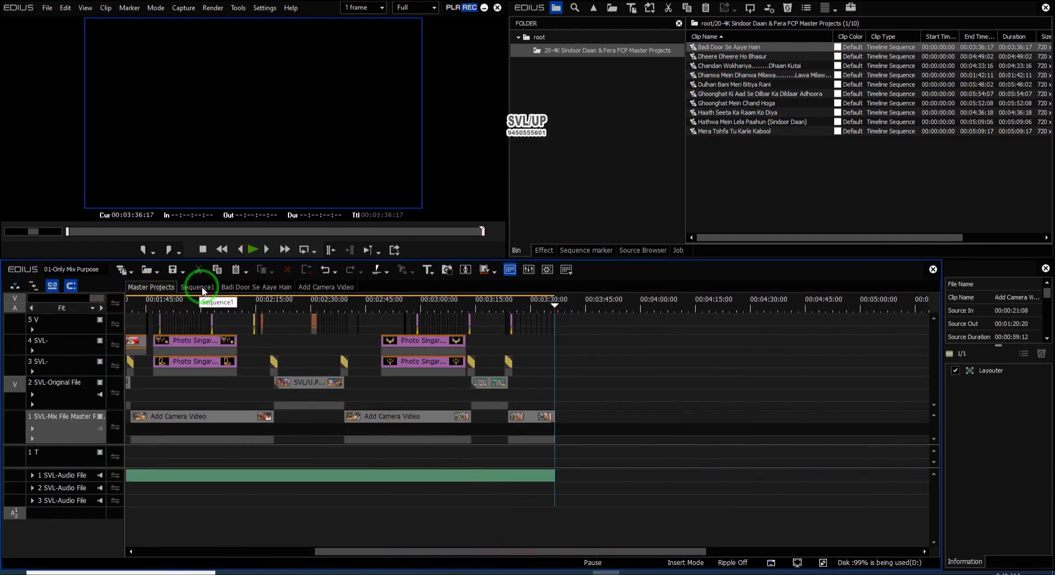
click(794, 302)
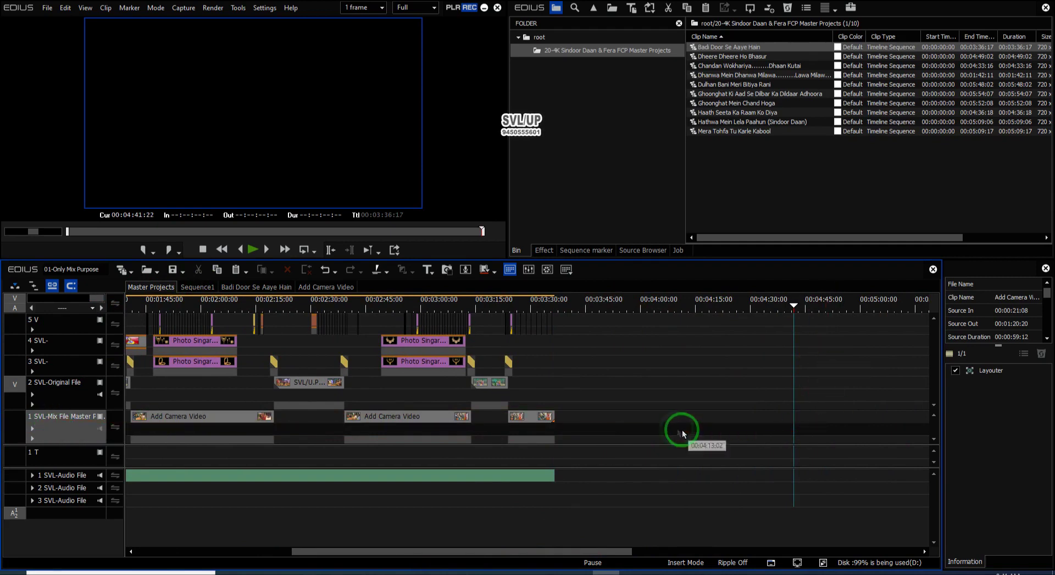
Open the "Dheere Dheere Ho Bhasur" sequence from the bin and copy all its clips.
click(197, 286)
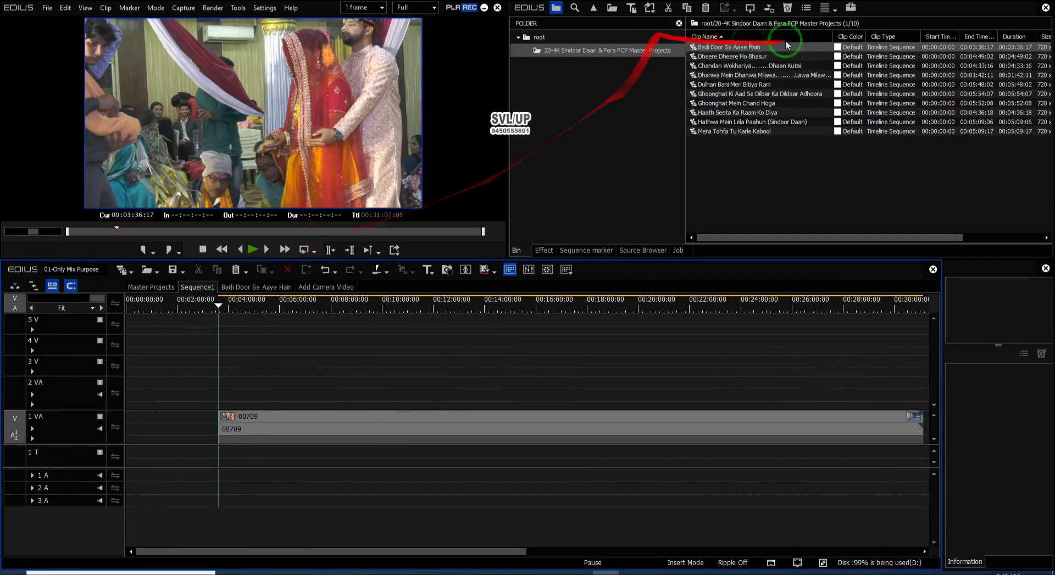
double_click(736, 56)
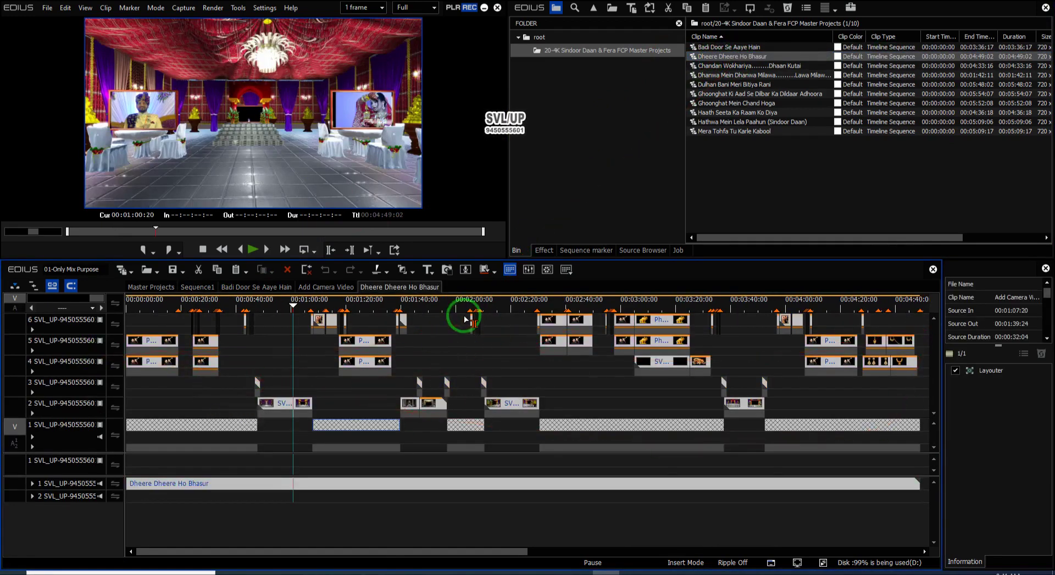
right_click(357, 339)
Paste the "Dheere Dheere Ho Bhasur" clips into Master Projects directly after the first song and look over the added section.
click(147, 292)
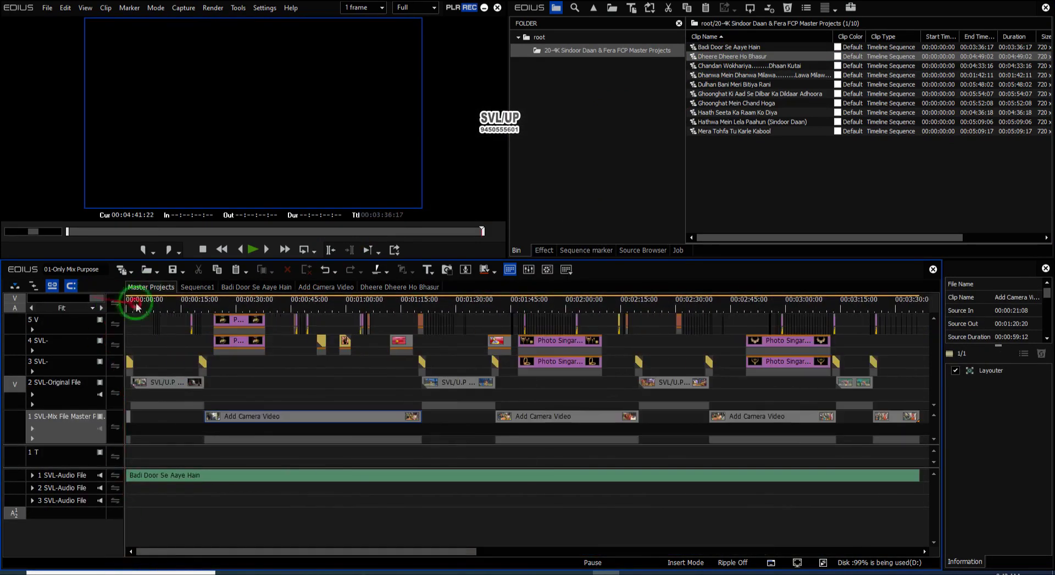
drag(545, 310, 482, 380)
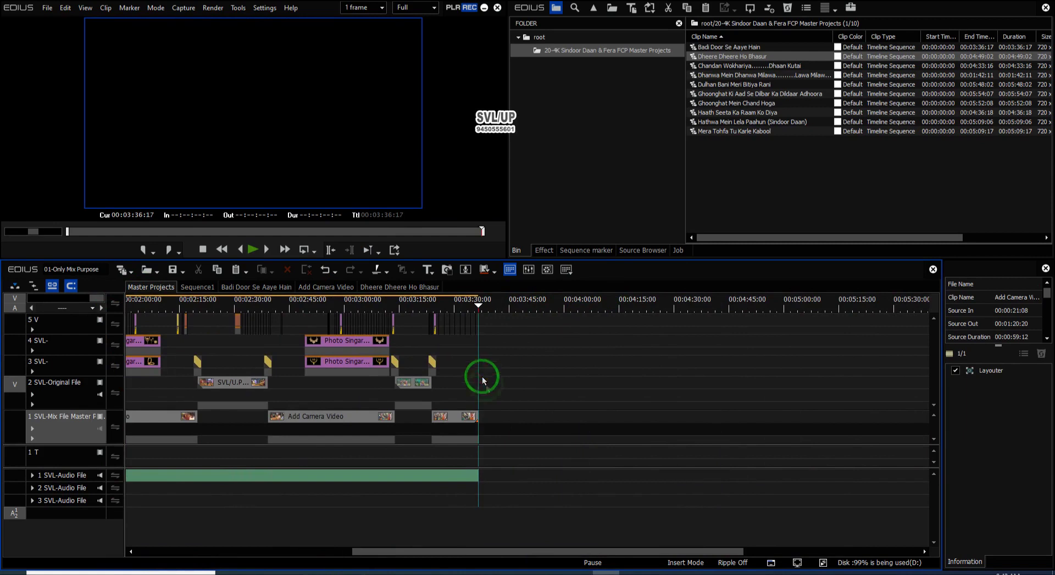
right_click(501, 476)
click(554, 362)
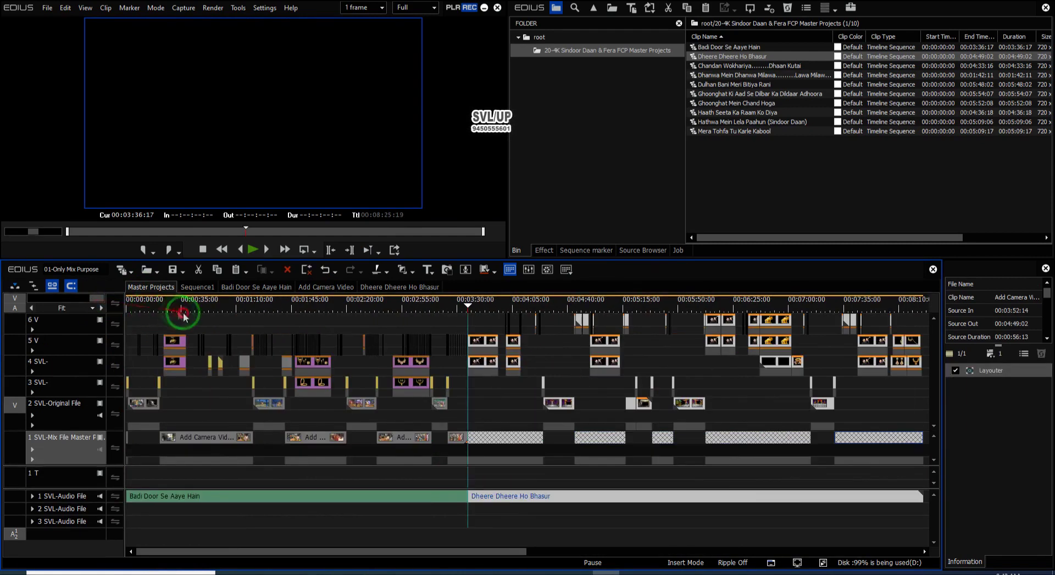
drag(495, 310, 575, 330)
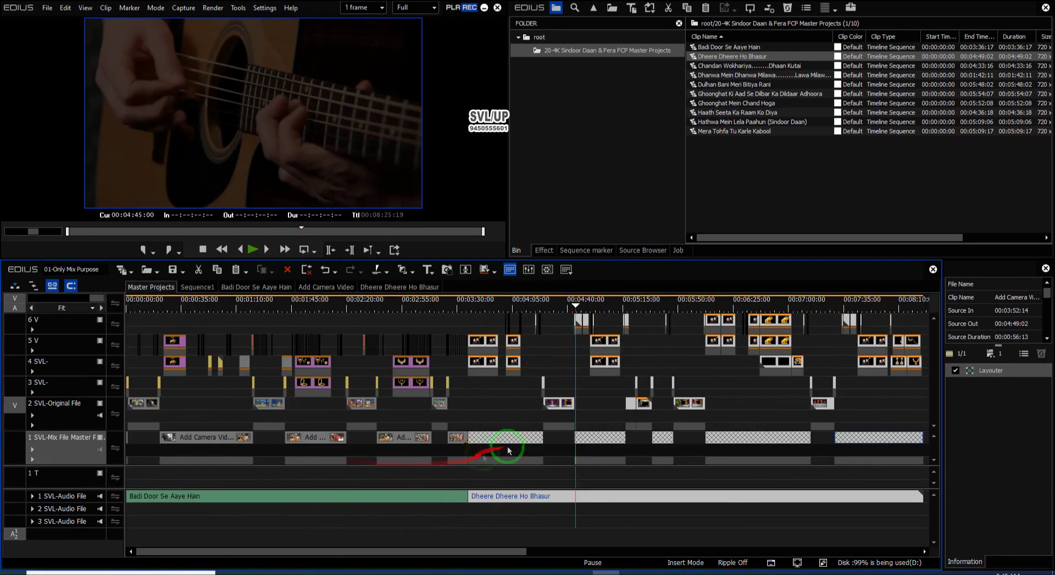
drag(391, 551, 464, 551)
click(499, 454)
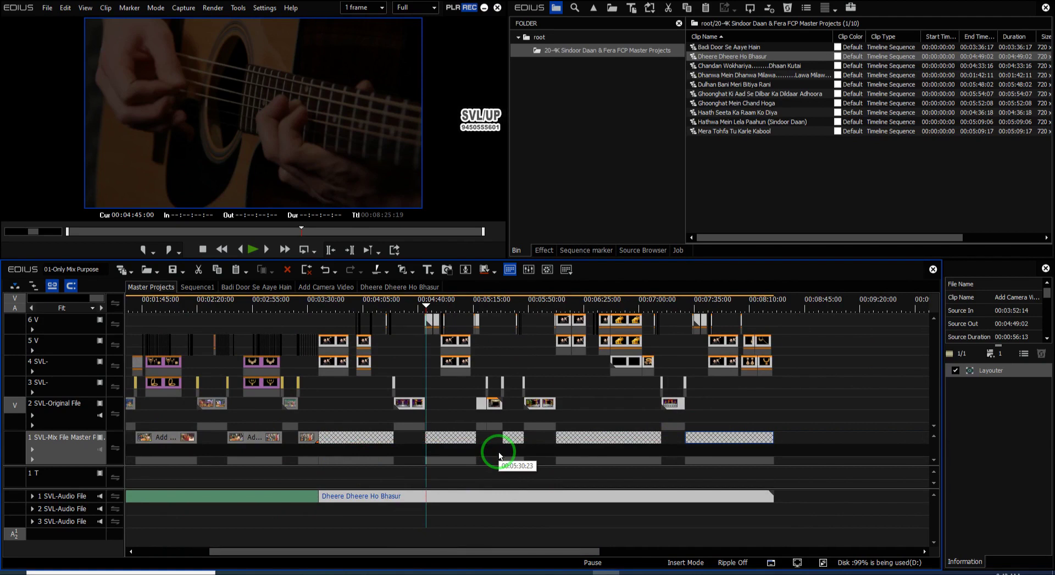
Switch to File Explorer and open the V1-Super Ultra 4K FCP folder inside 01-Vidhi Projects.
click(560, 310)
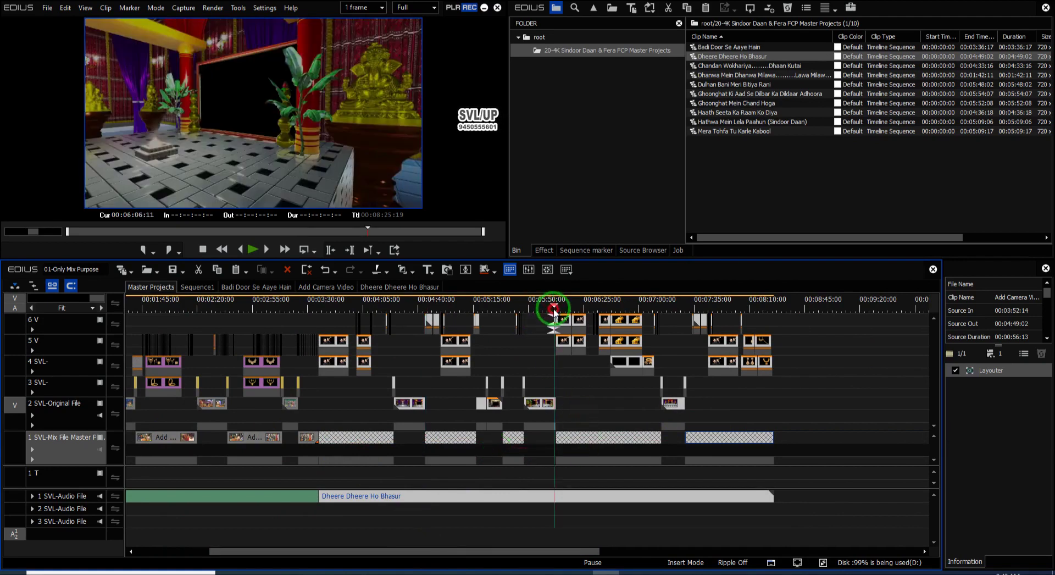
click(151, 116)
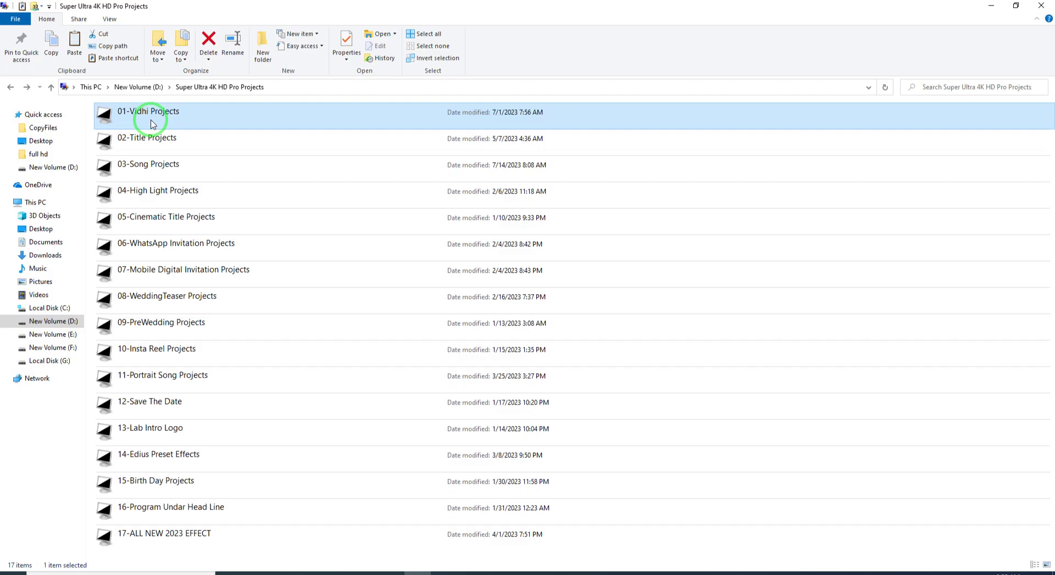
double_click(153, 122)
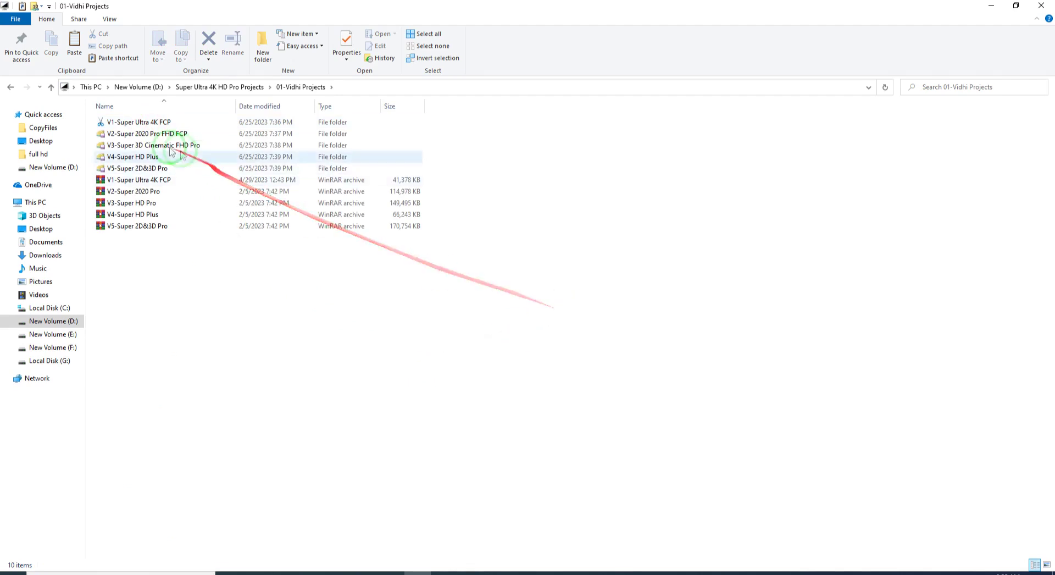
click(121, 124)
double_click(122, 123)
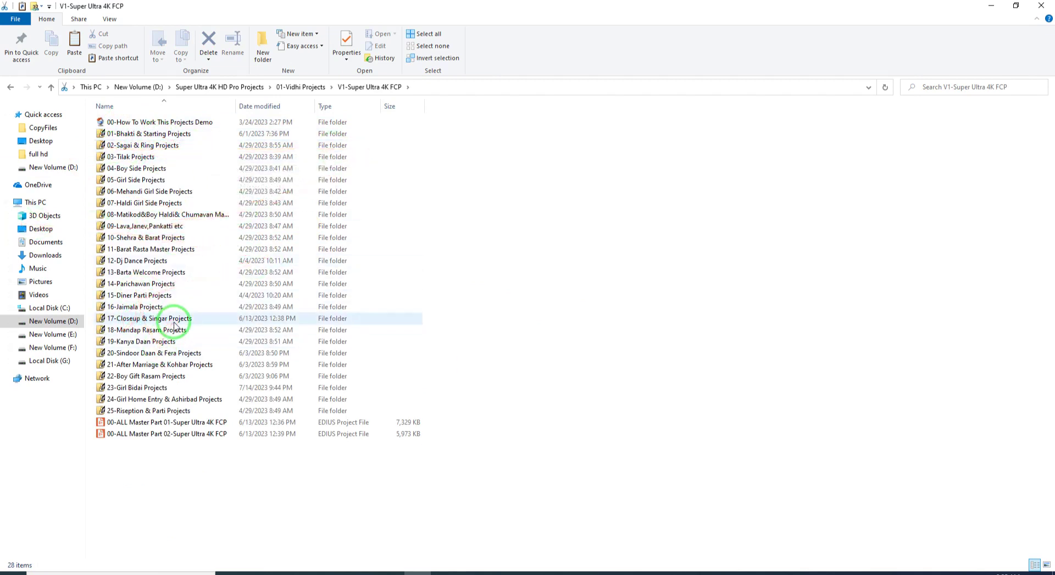
Look over the song project files in the 16-Jaimala Projects folder and return to 01-Vidhi Projects.
click(154, 308)
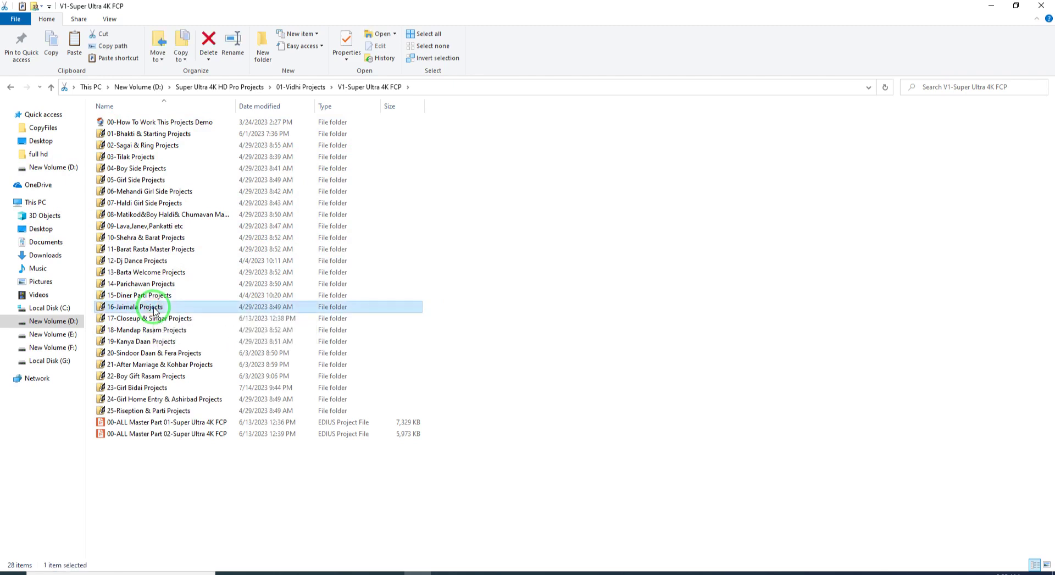
double_click(155, 307)
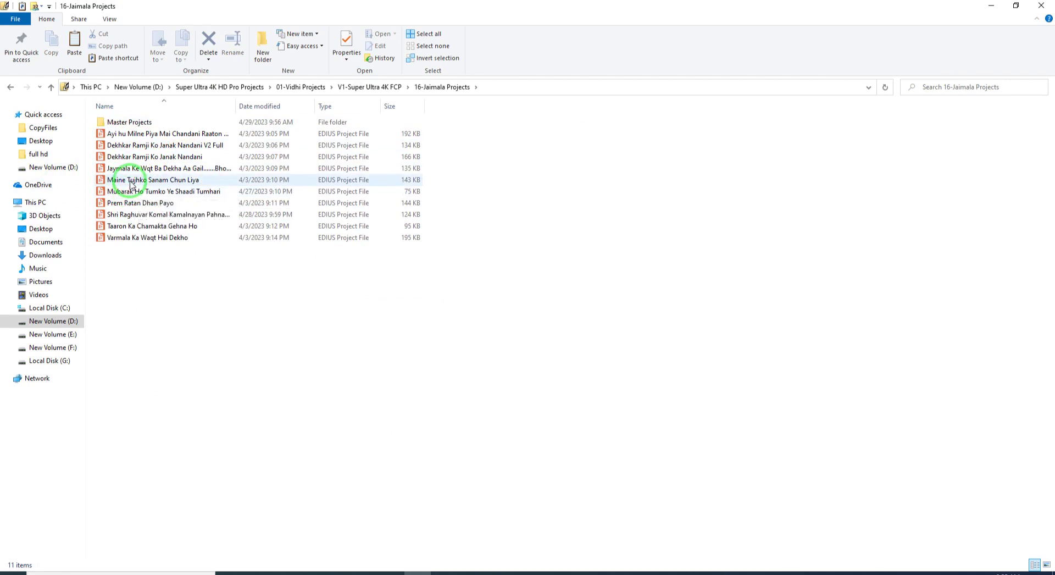
click(136, 182)
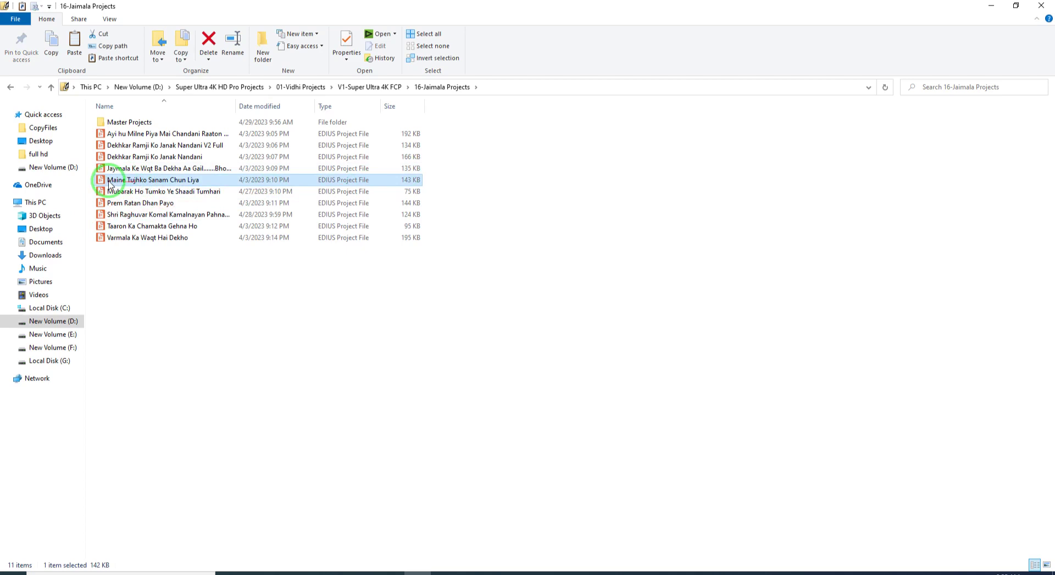
click(10, 87)
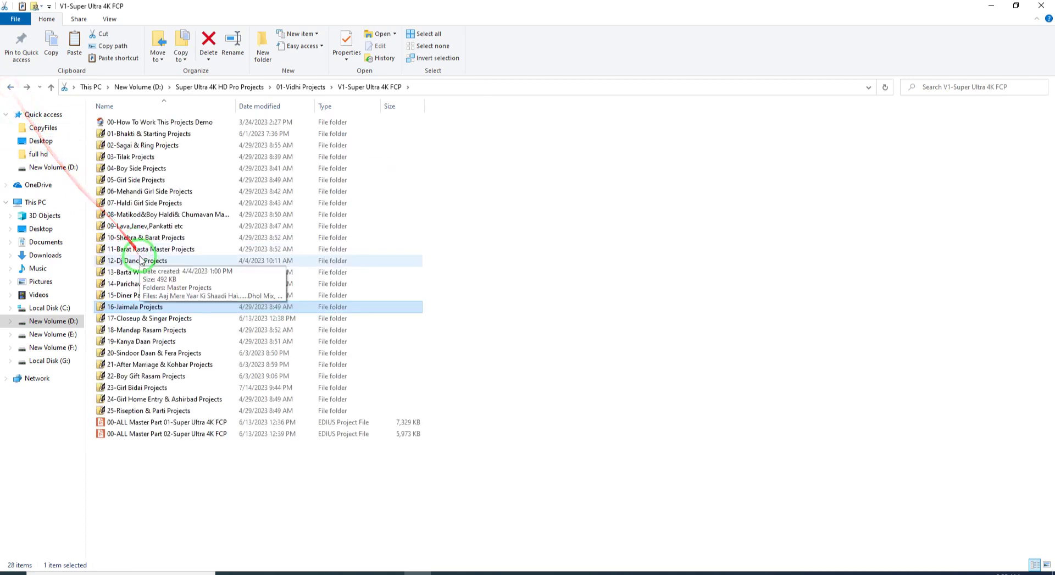
click(10, 87)
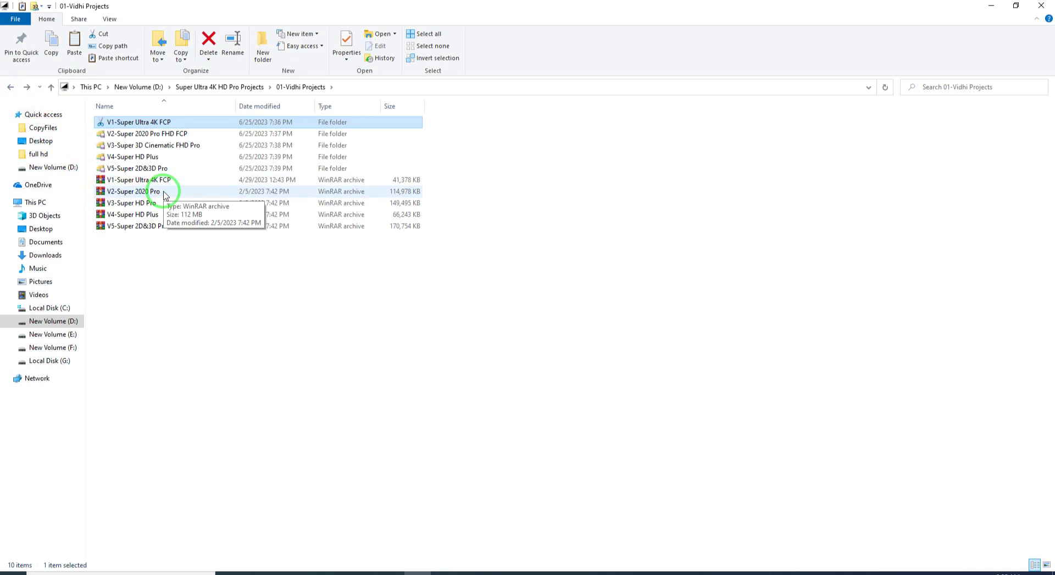
Review the version folders in 01-Vidhi Projects, from V1-Super Ultra 4K FCP to V5-Super 2D&3D Pro.
click(109, 134)
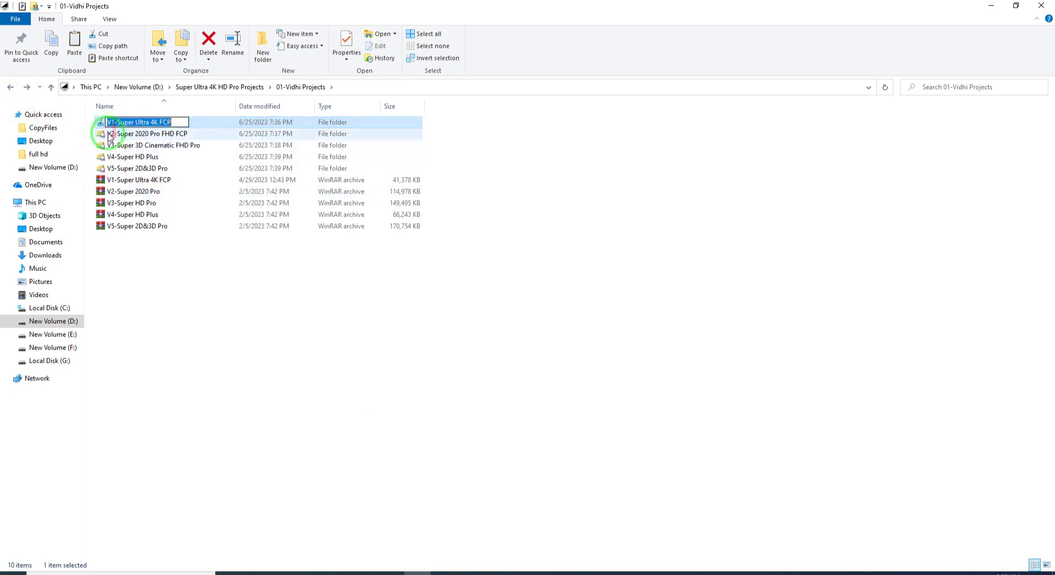
click(113, 146)
click(115, 169)
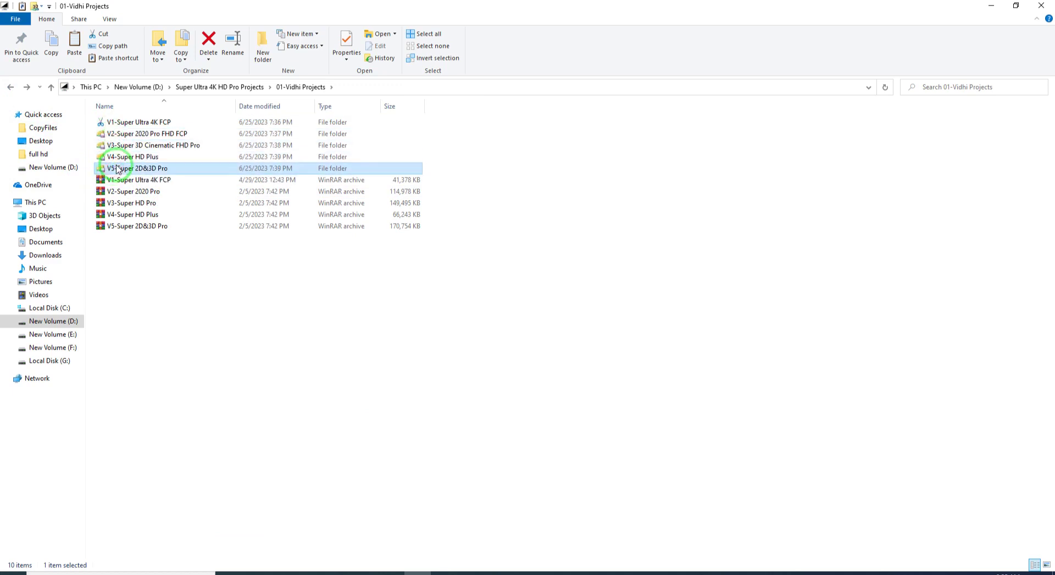
click(110, 123)
drag(113, 135, 156, 170)
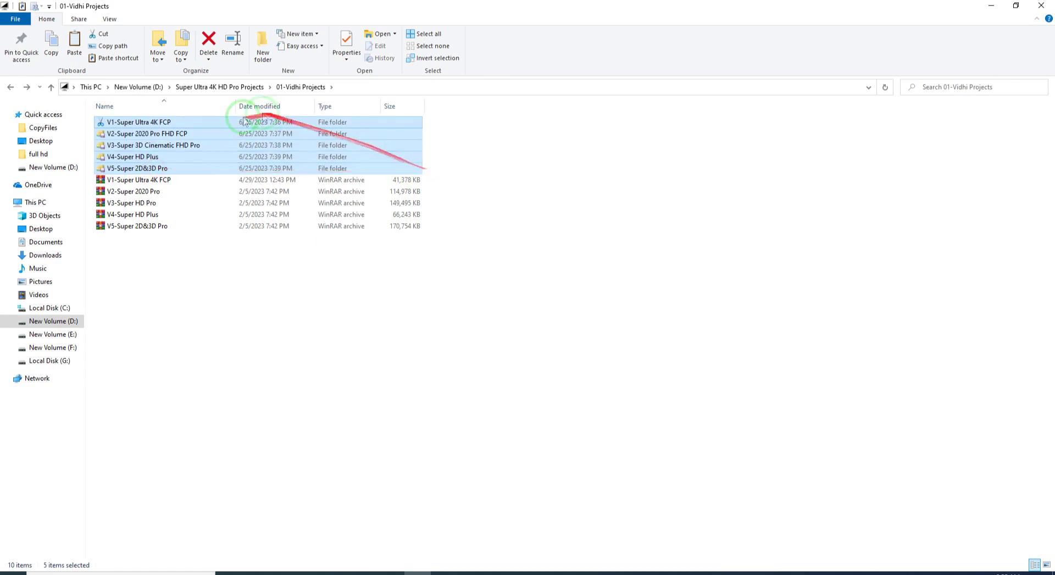
click(132, 121)
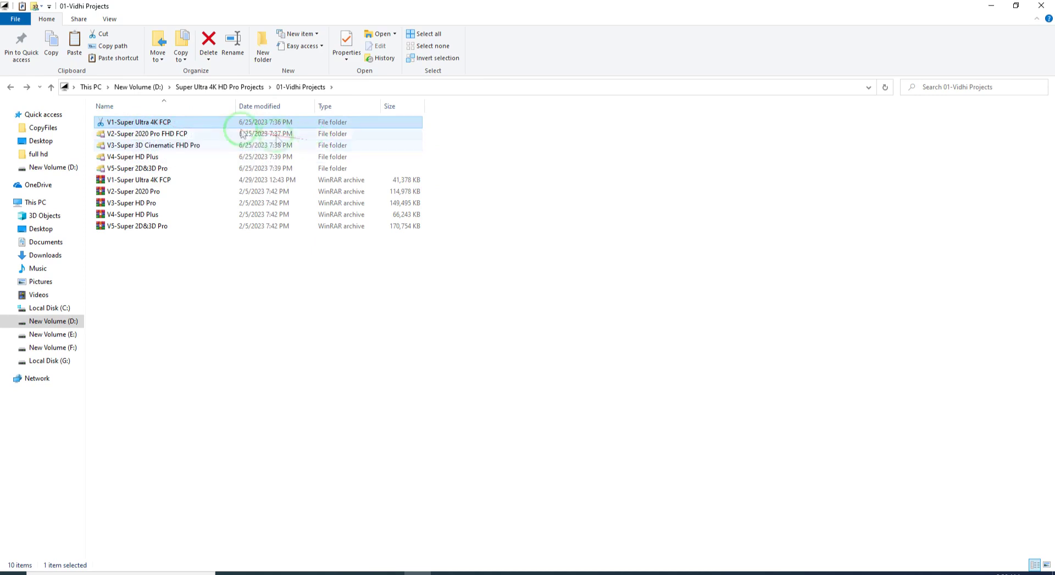
Look through the ceremony folders in V1-Super Ultra 4K FCP up to 25-Riseption & Parti Projects and return to 01-Vidhi Projects.
double_click(126, 123)
click(115, 134)
click(124, 414)
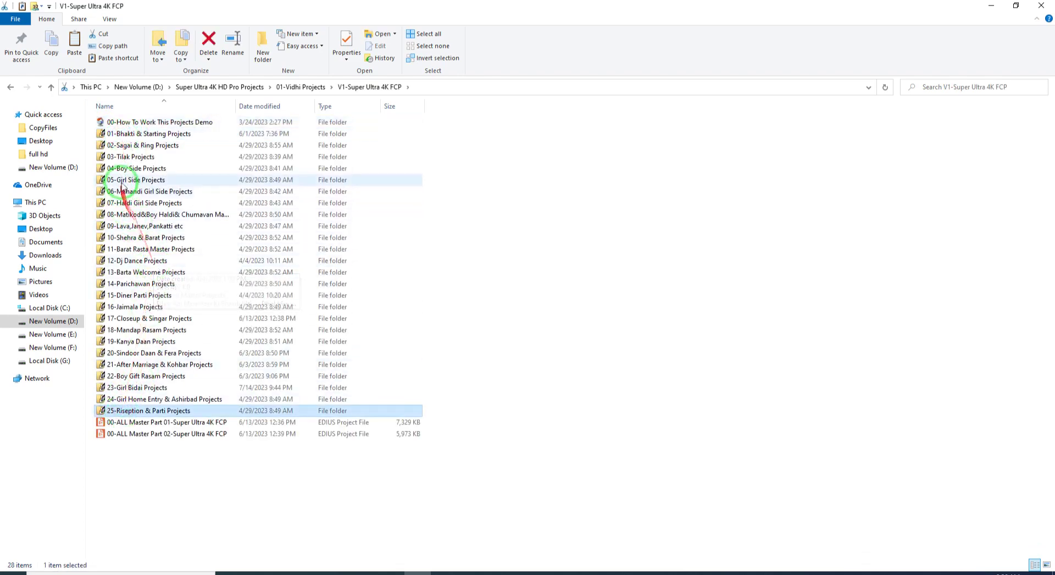
click(11, 87)
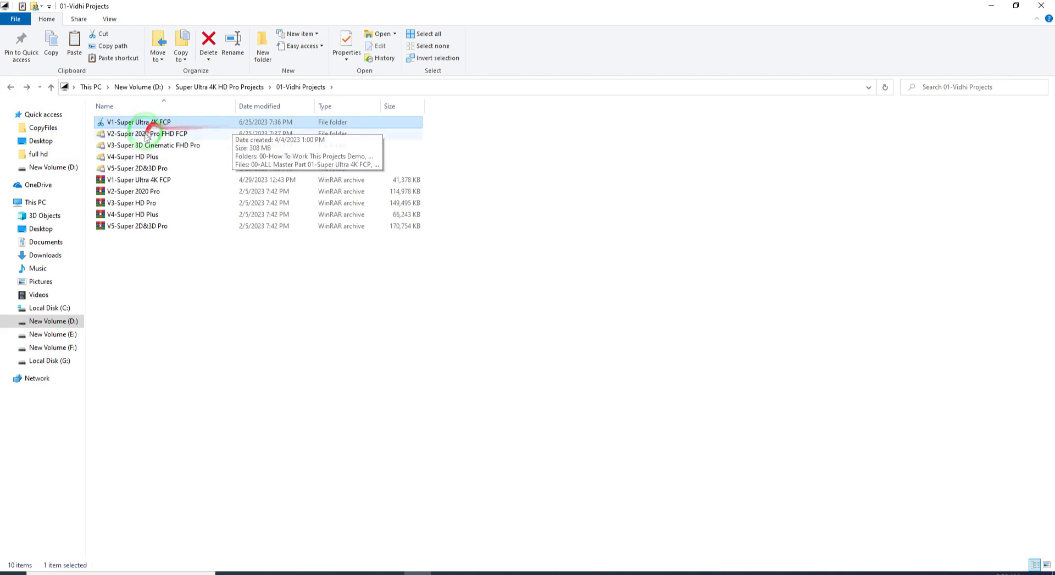
Open V2-Super 2020 Pro FHD FCP and select its project files from 01-Bhacti FCP Master Projects to 25-Riseption Master Projects.
double_click(138, 133)
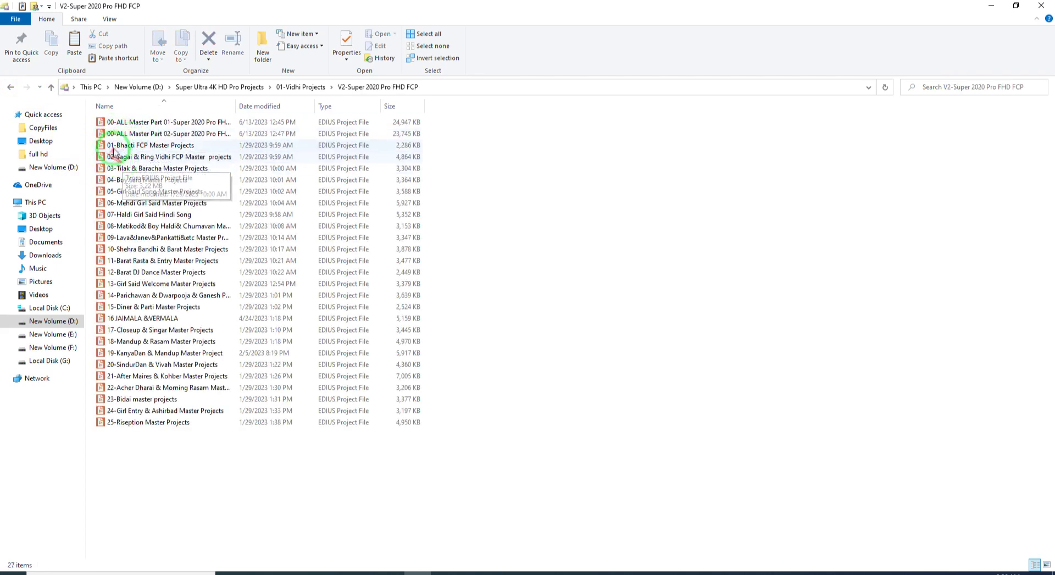
click(100, 147)
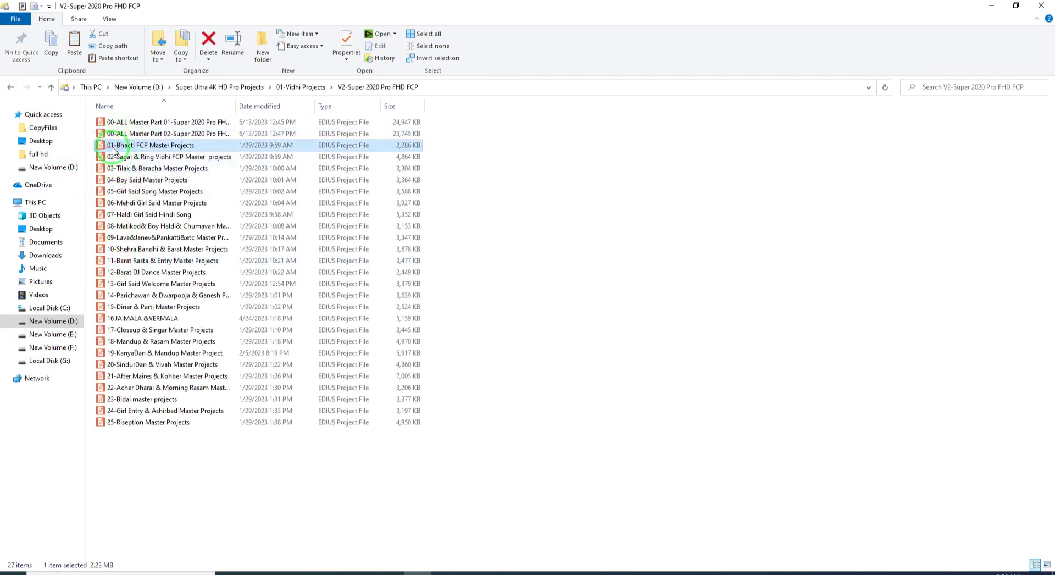
click(137, 133)
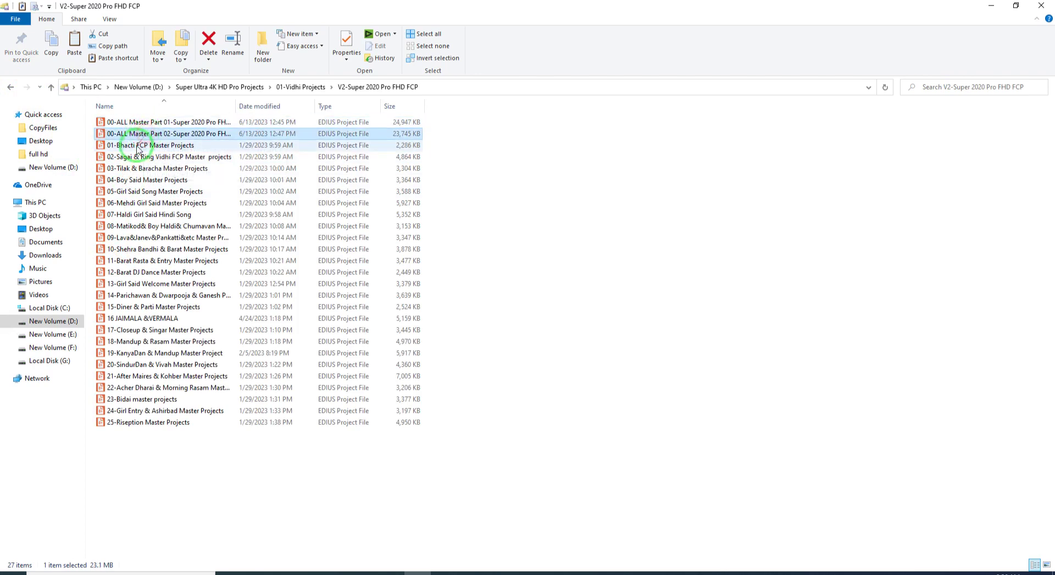
click(137, 146)
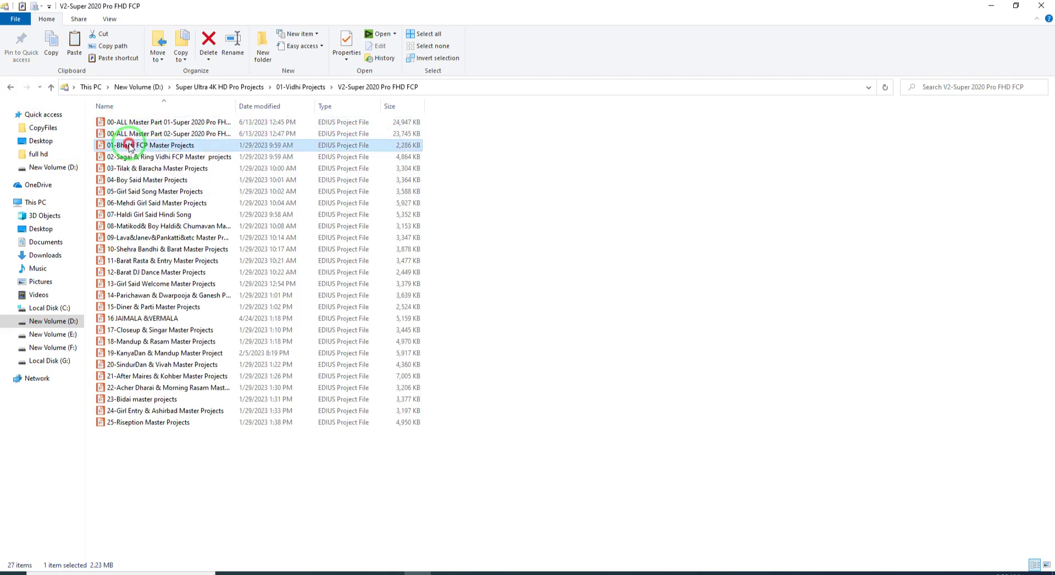
click(112, 424)
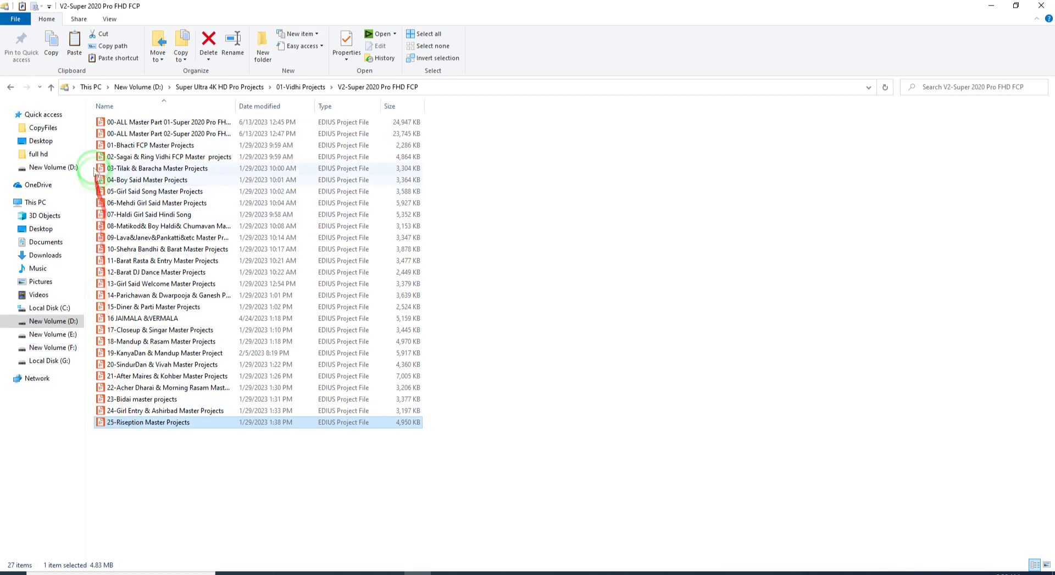
drag(91, 142, 178, 434)
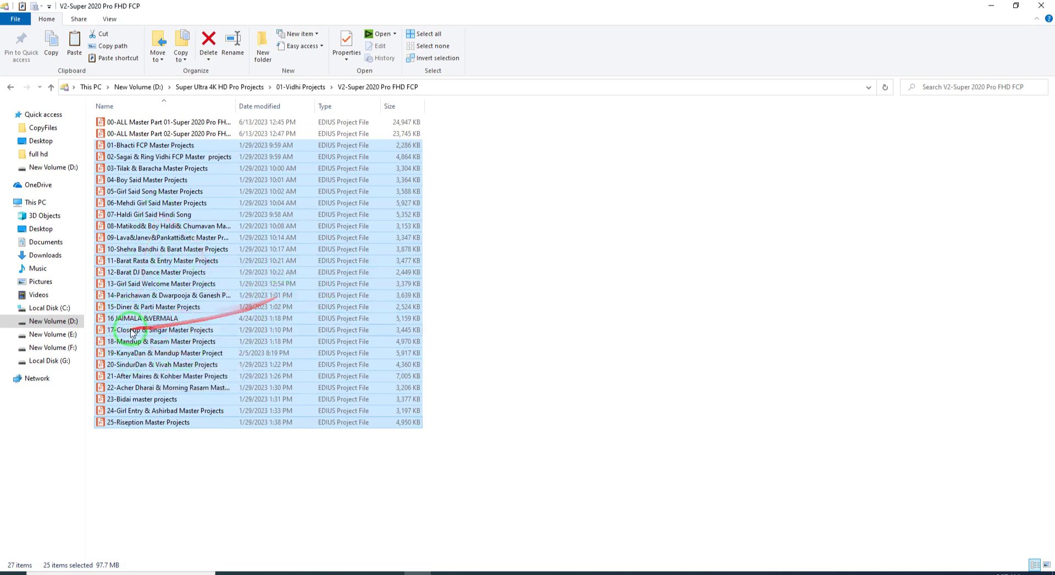
Examine individual ceremony project files in V2-Super 2020 Pro FHD FCP, including Girl Said Welcome, Barat Rasta, Mandup & Rasam and Riseption.
click(126, 286)
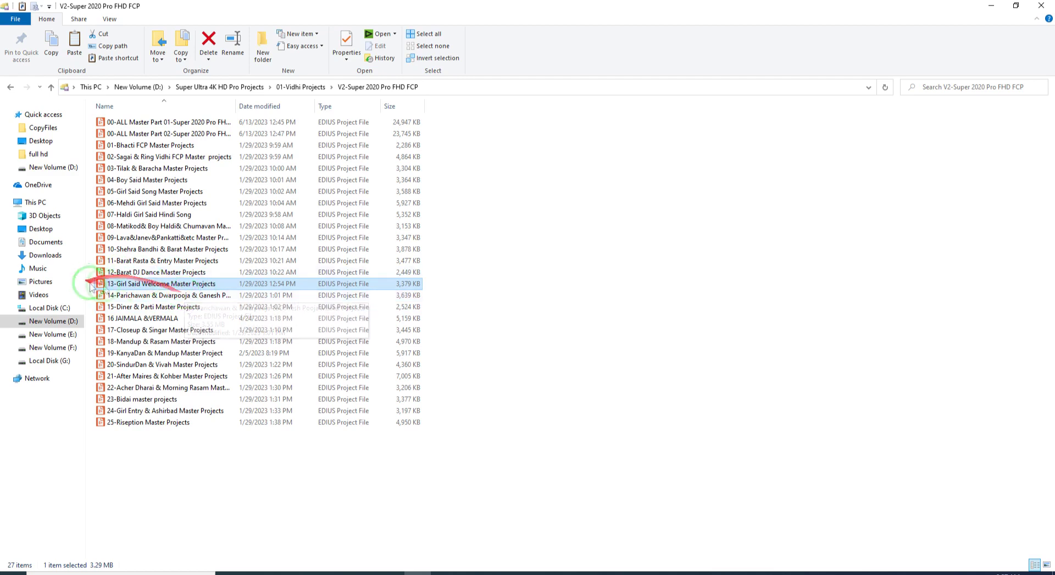
click(127, 261)
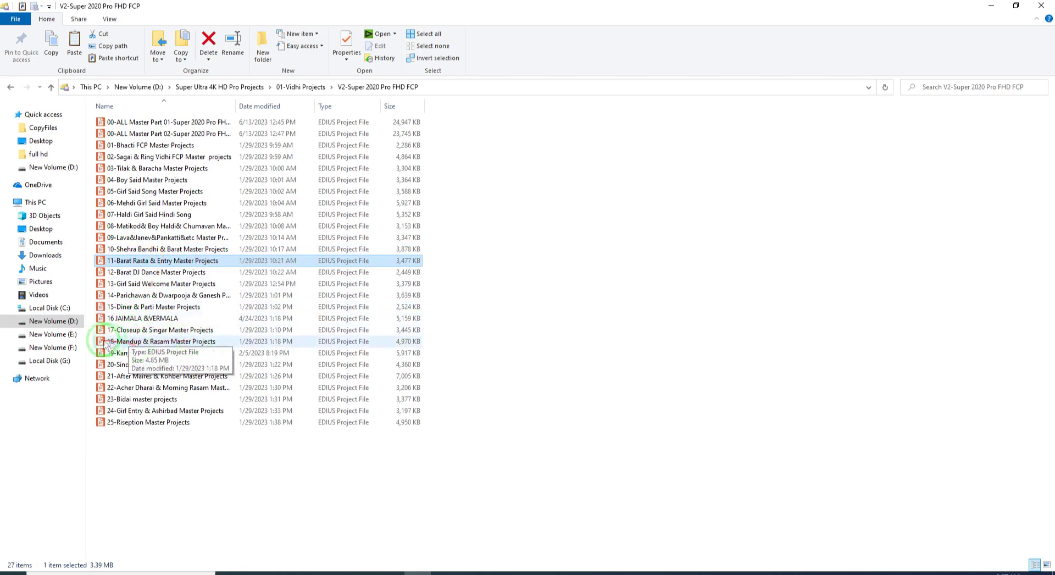
click(132, 342)
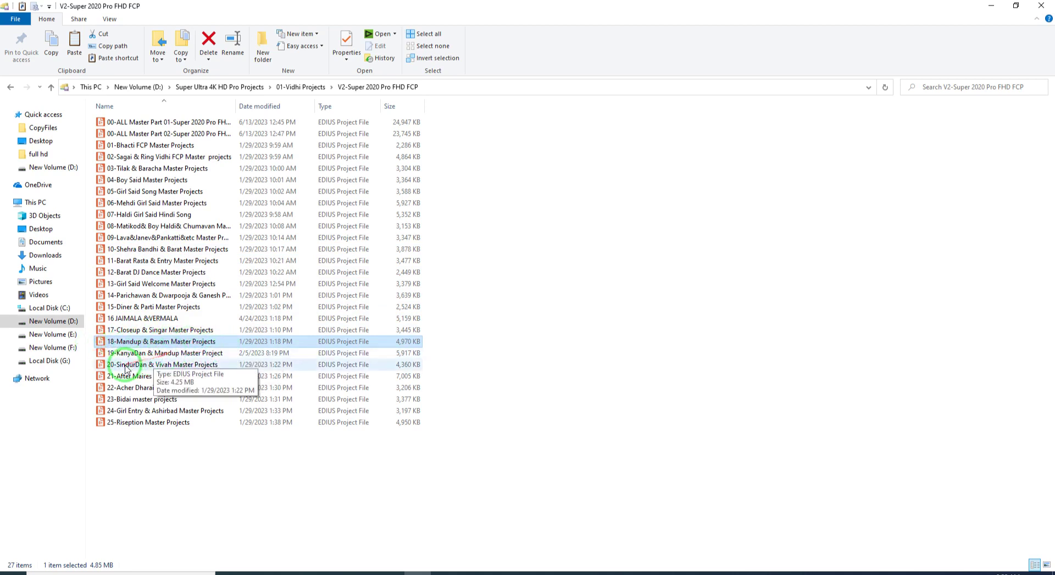
click(148, 376)
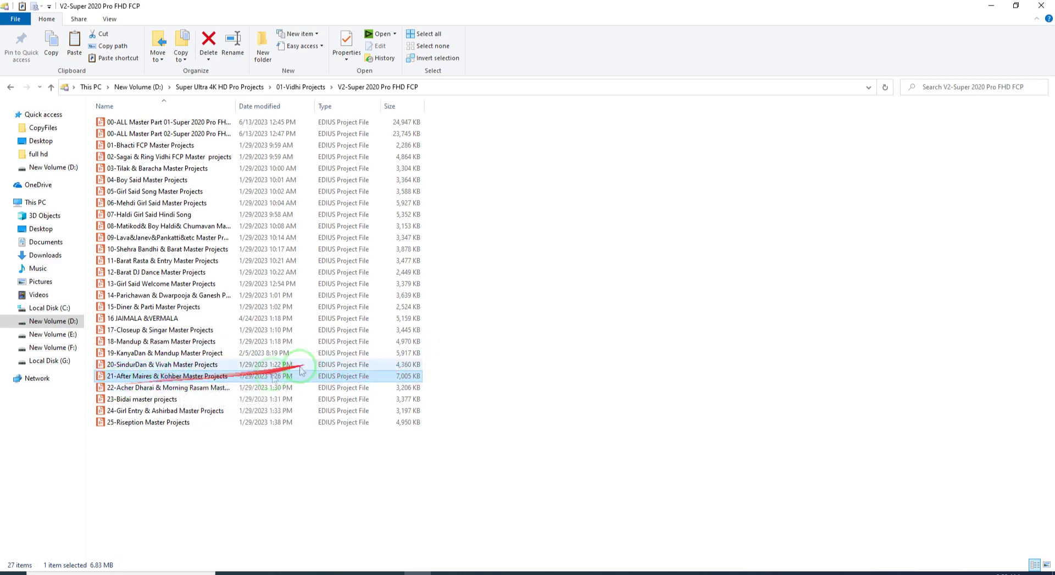
click(143, 389)
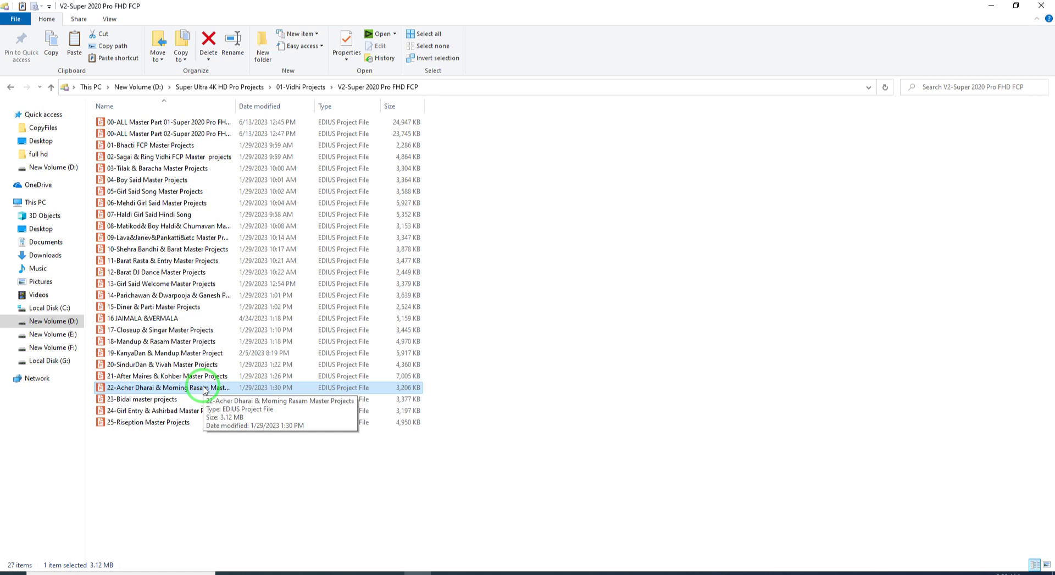
click(124, 403)
click(127, 412)
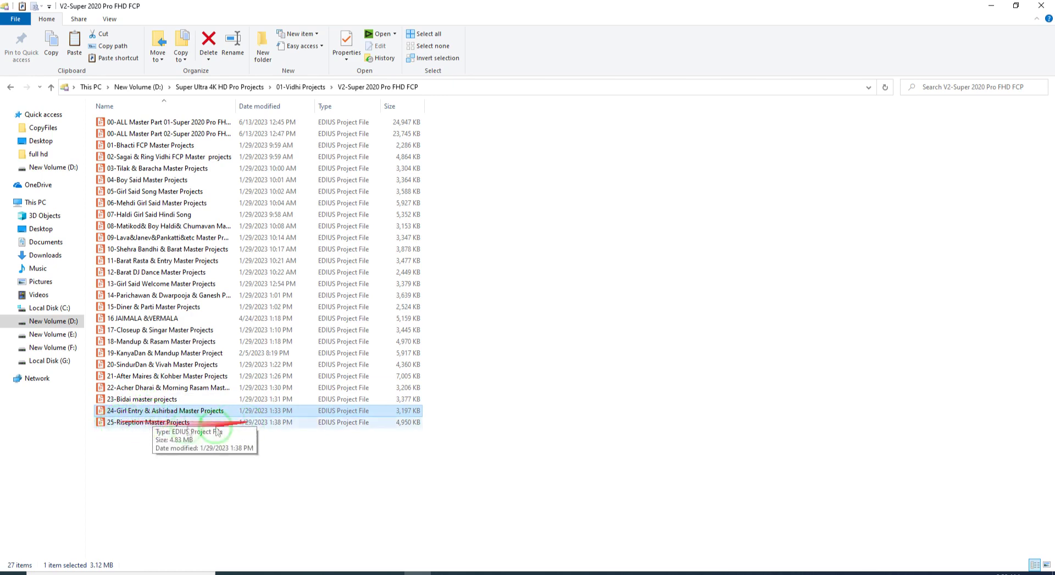
click(132, 427)
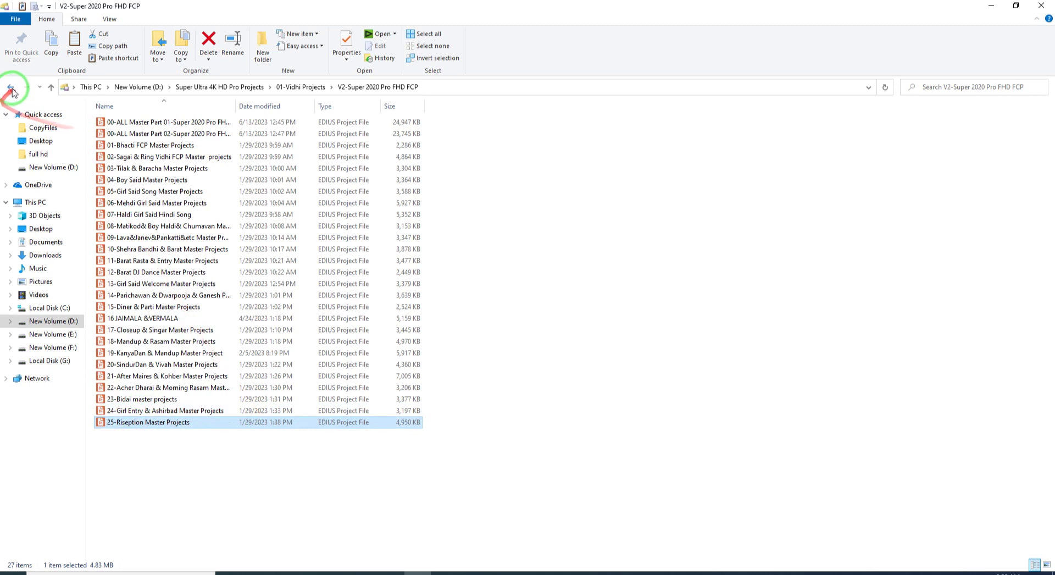
drag(86, 147, 236, 426)
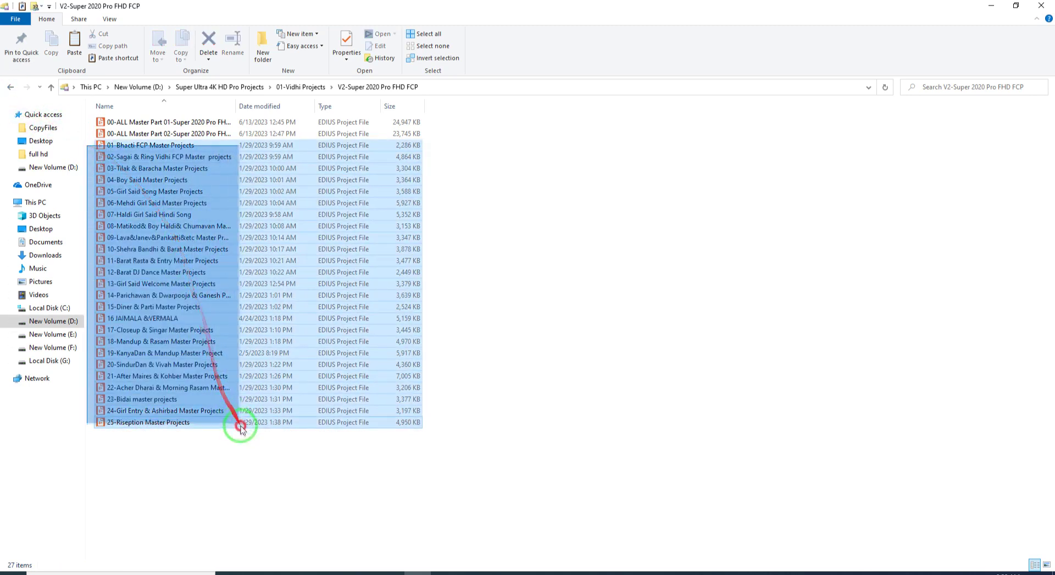
Check the project files in the V3-Super 3D Cinematic FHD Pro folder and return to 01-Vidhi Projects.
click(13, 88)
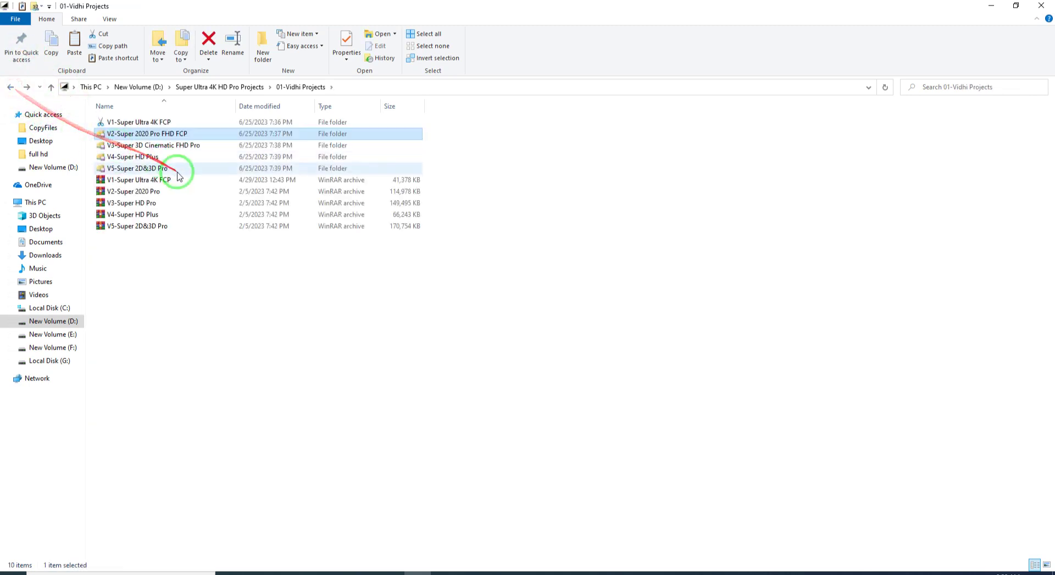
double_click(135, 147)
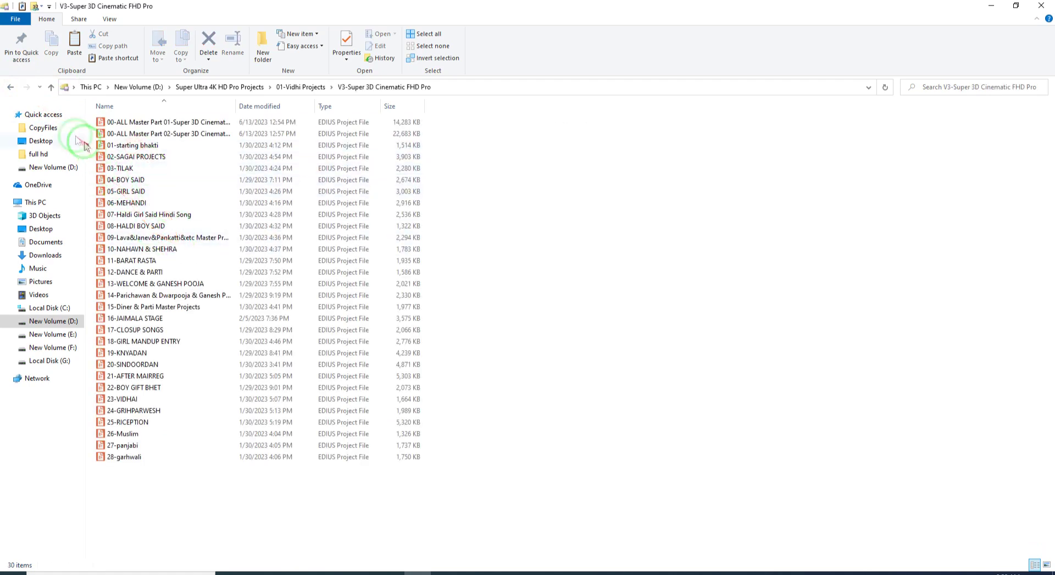
click(11, 86)
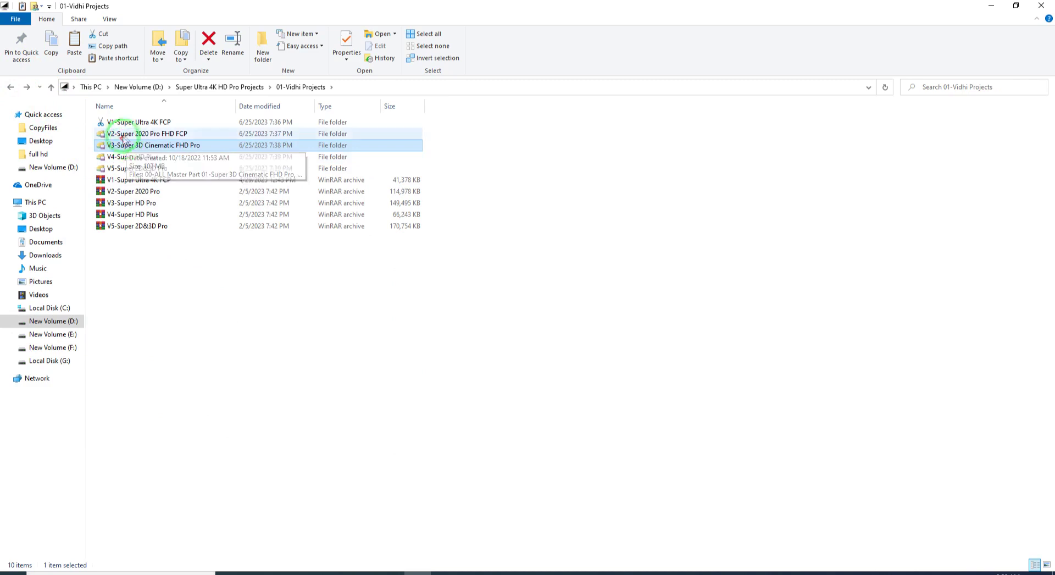
Reopen 16-Jaimala Projects within V1-Super Ultra 4K FCP to view its song files, and return to the V1 folder.
click(138, 123)
double_click(138, 123)
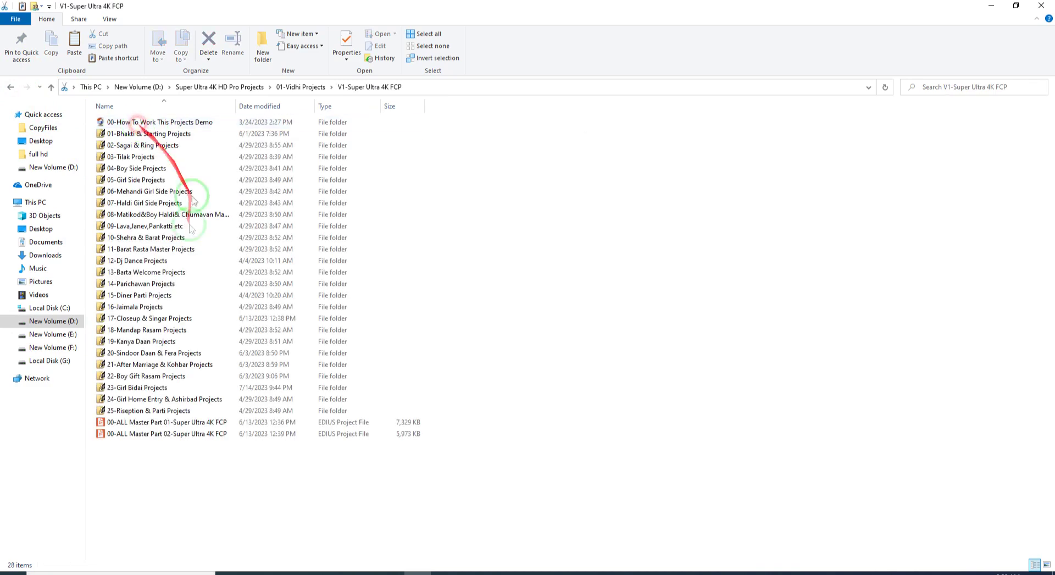
double_click(137, 306)
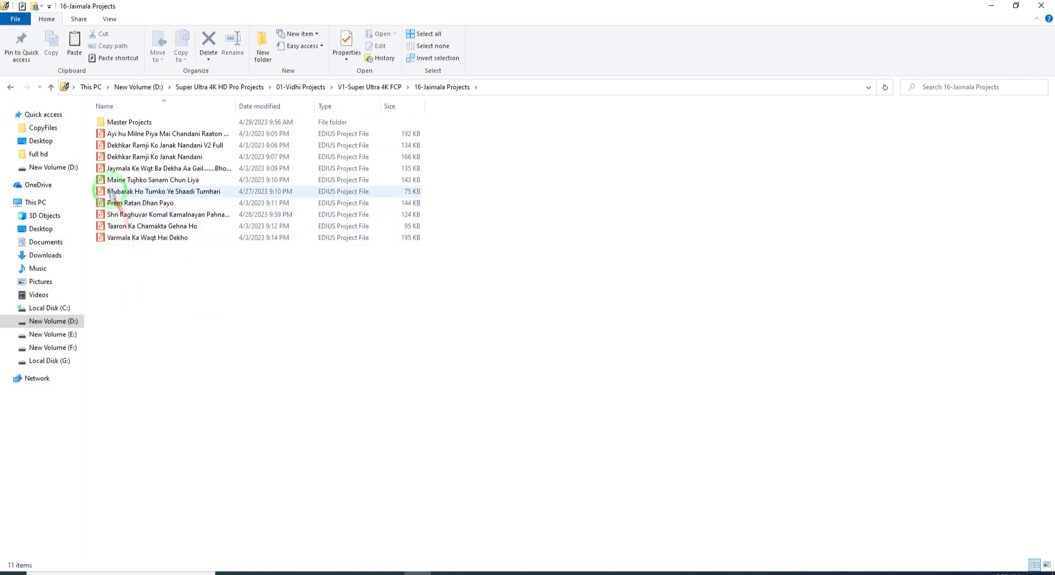
click(10, 87)
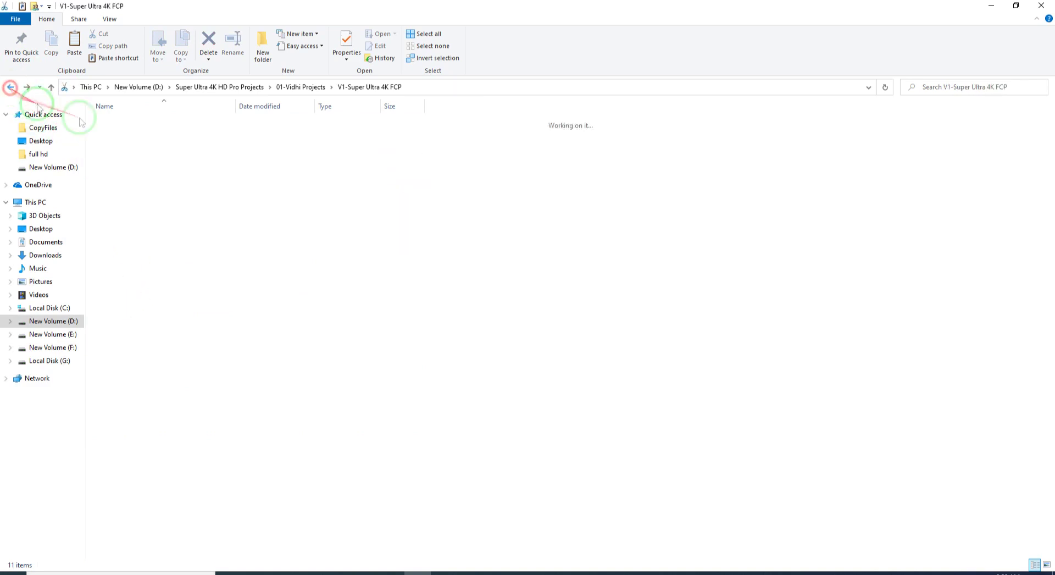
Open V2-Super 2020 Pro FHD FCP, select the 16 JAIMALA &VERMALA project file, and return to 01-Vidhi Projects.
click(10, 87)
double_click(135, 134)
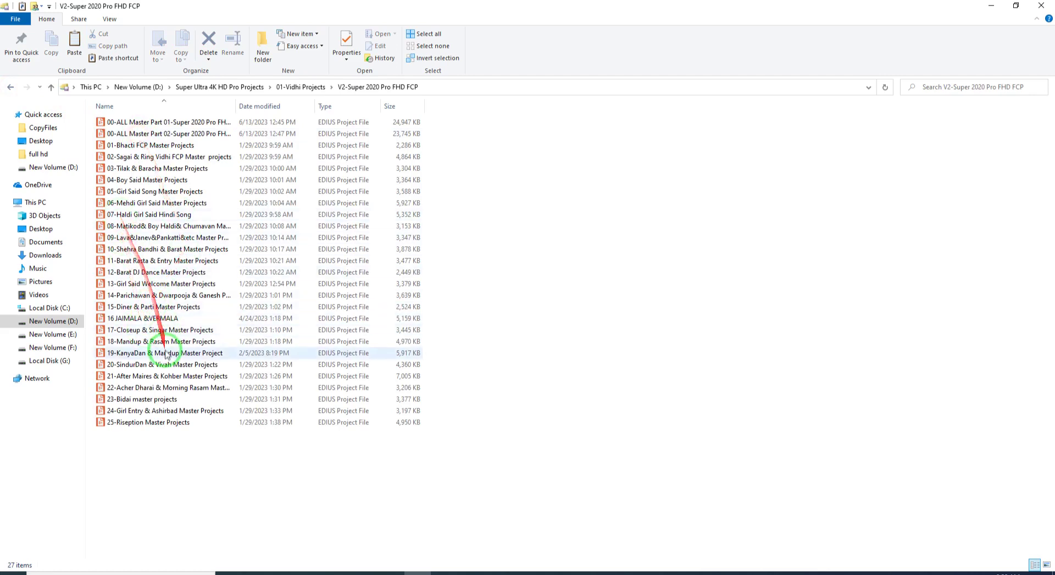
click(110, 319)
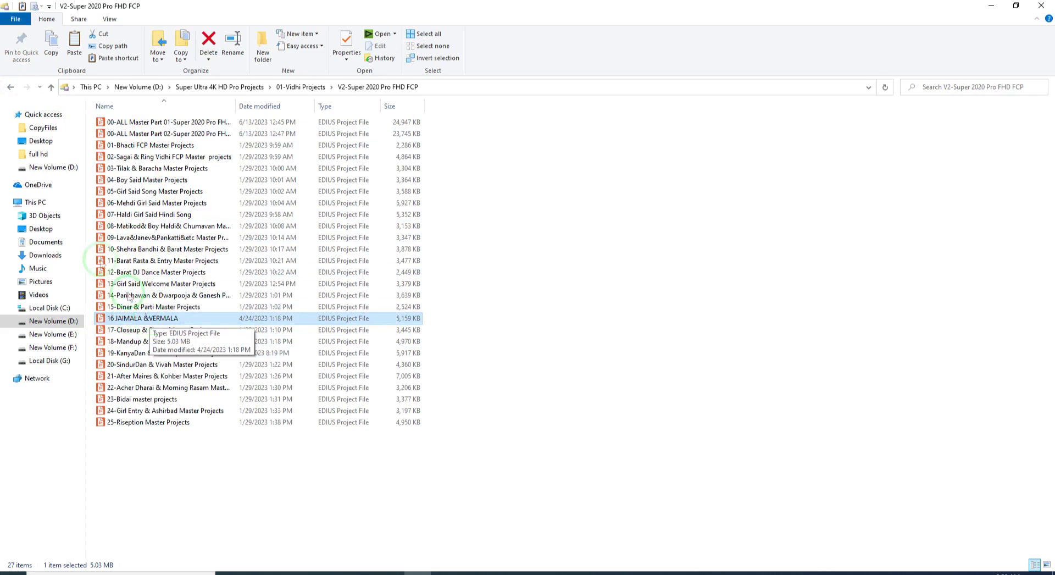
click(10, 87)
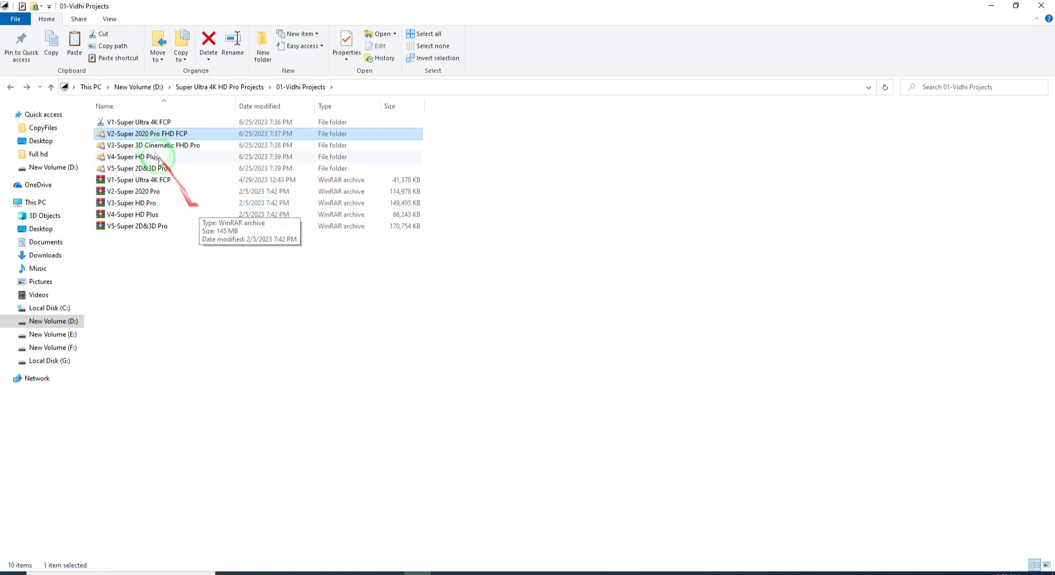
Open V3-Super 3D Cinematic FHD Pro, select the 16-JAIMALA STAGE project file, and return to 01-Vidhi Projects.
double_click(147, 145)
click(152, 321)
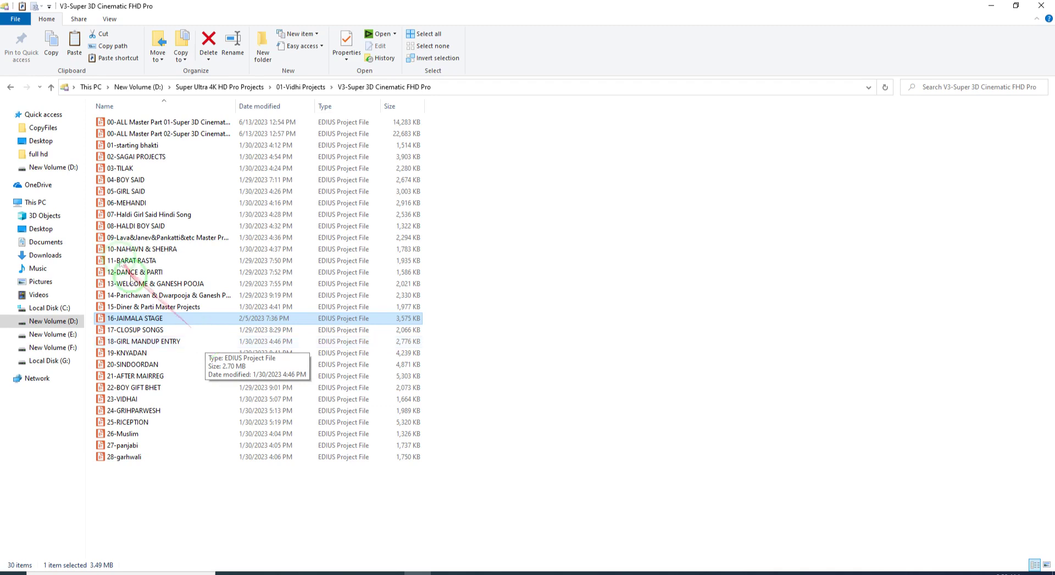
click(10, 87)
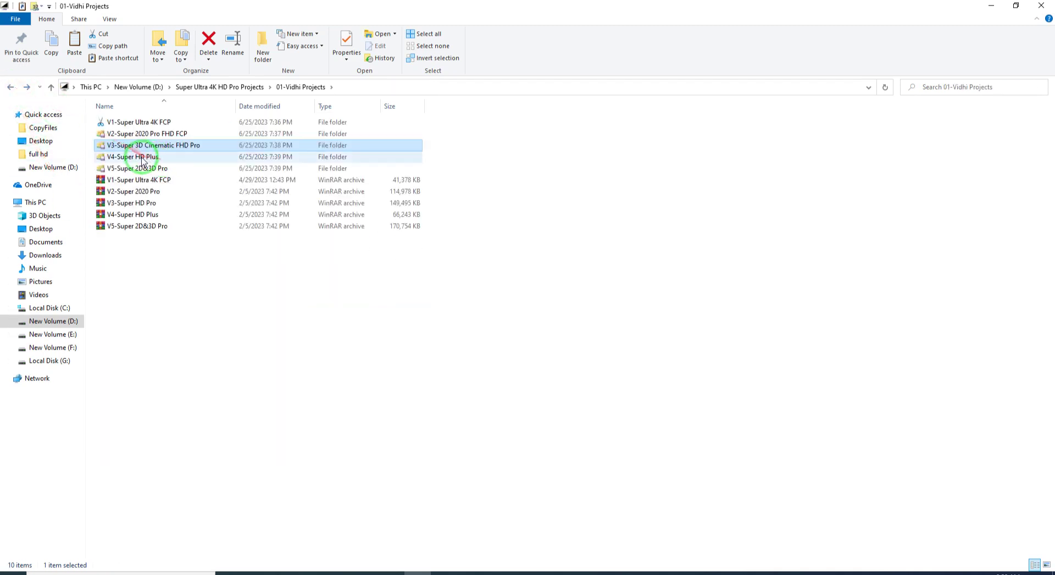
Select the V1 to V5 project folders in different groupings, ending with V2-Super 2020 Pro FHD FCP through V5-Super 2D&3D Pro.
click(158, 159)
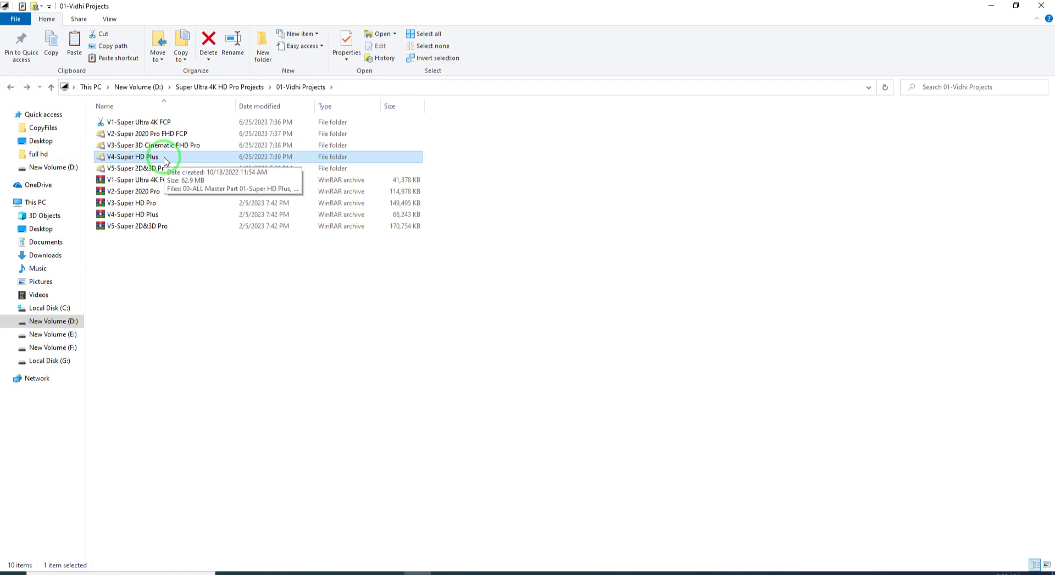
drag(97, 119, 163, 171)
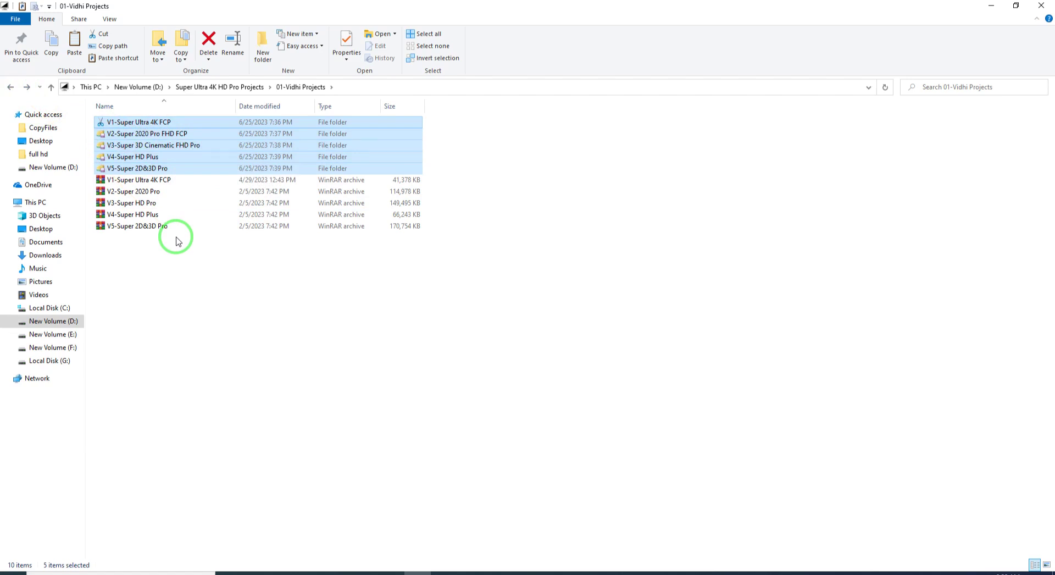
click(197, 291)
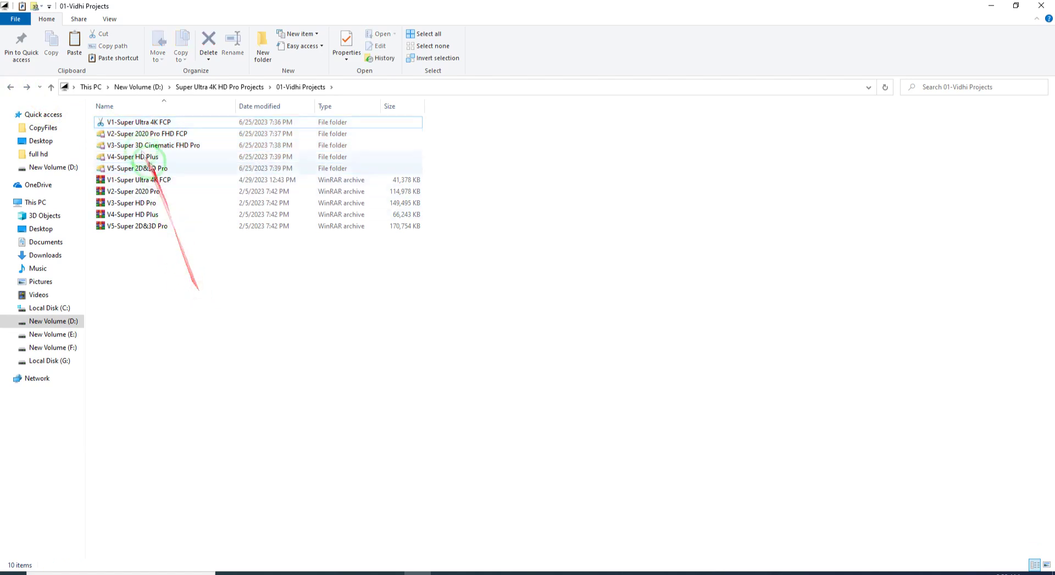
drag(87, 118, 113, 134)
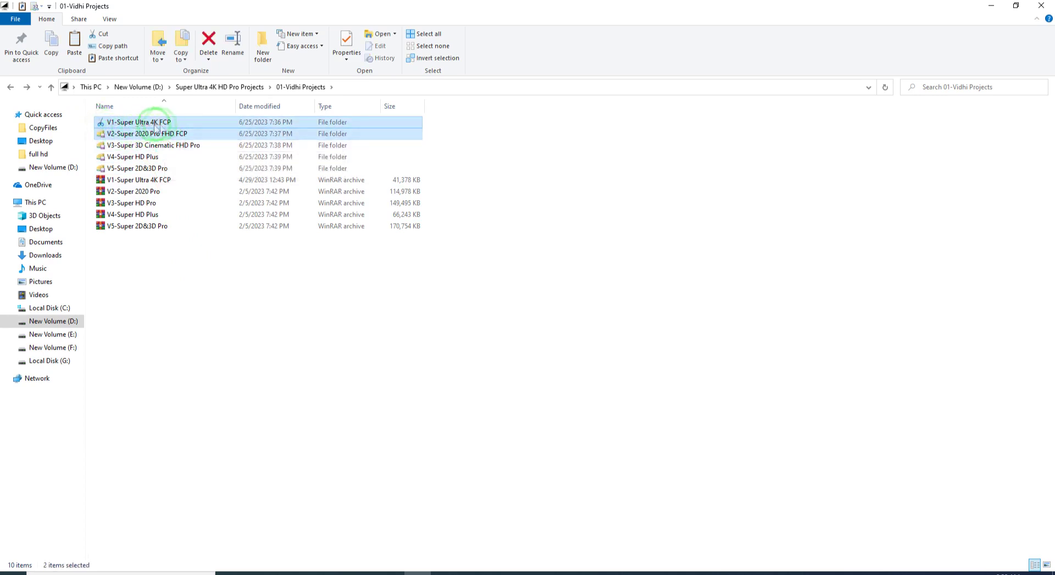
click(107, 123)
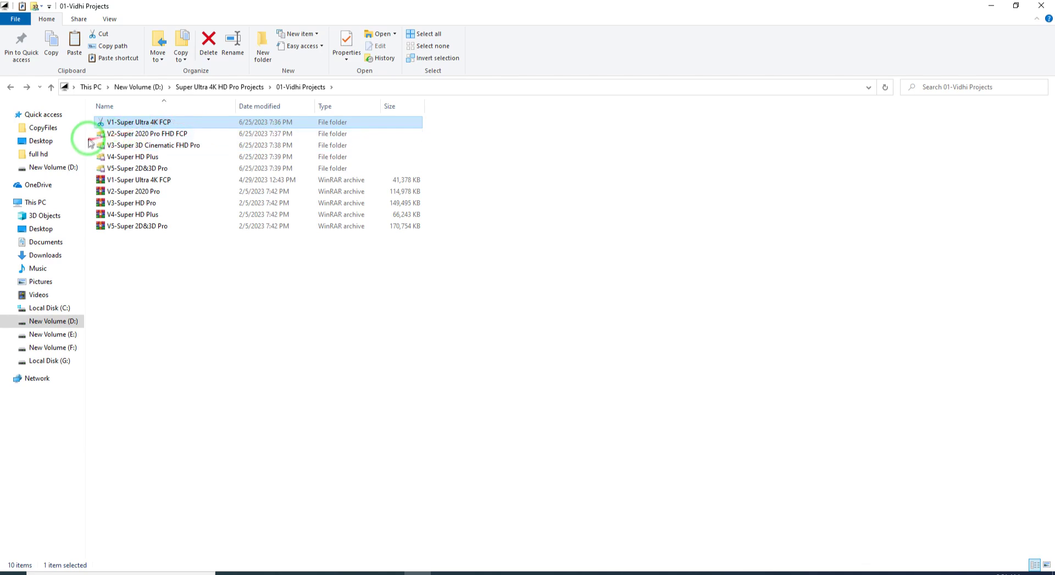
click(118, 169)
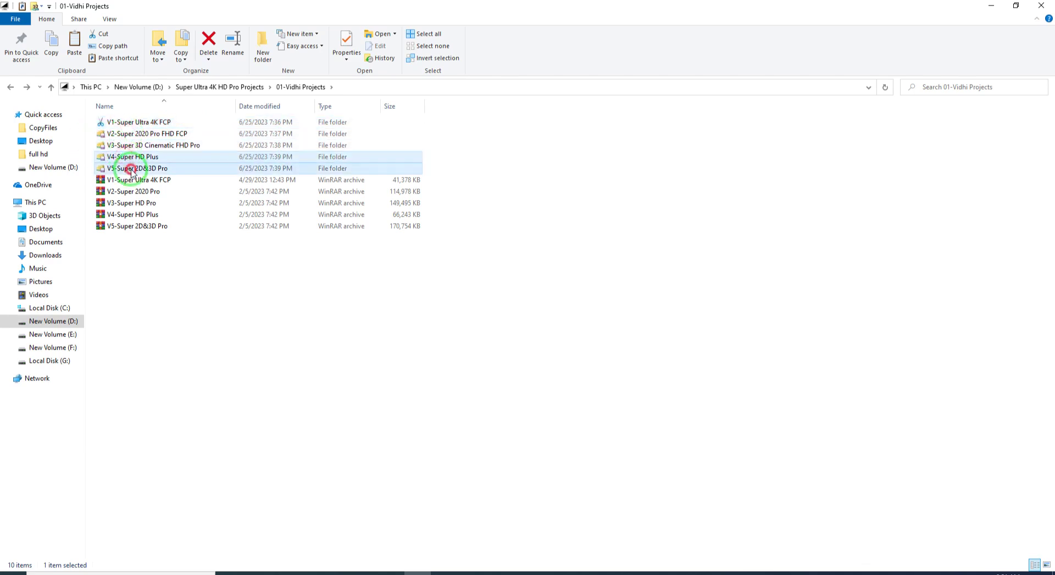
drag(97, 134, 230, 171)
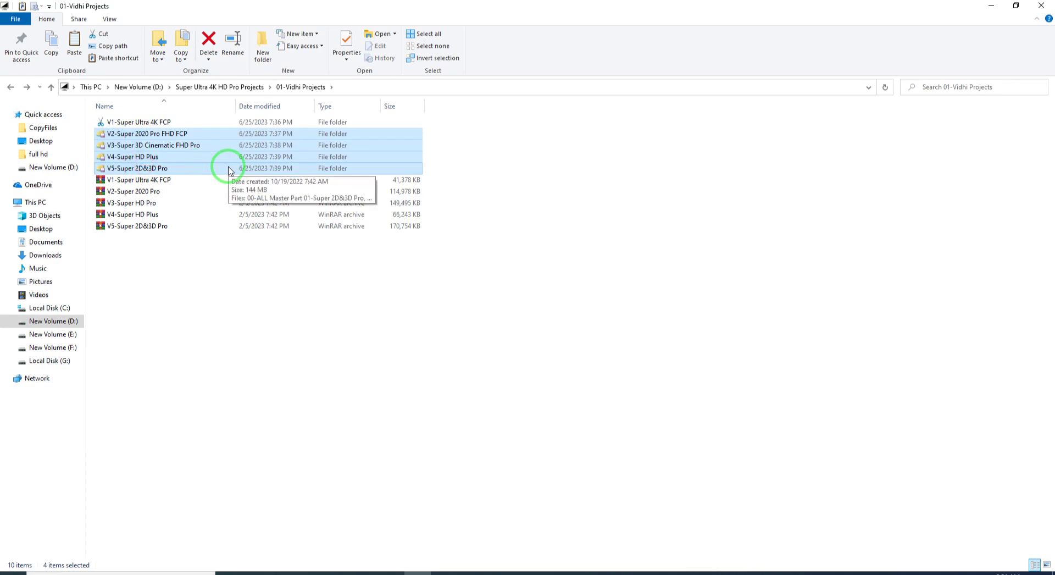
View the ceremony folders inside V1-Super Ultra 4K FCP, return to 01-Vidhi Projects and select V2-Super 2020 Pro FHD FCP.
click(108, 126)
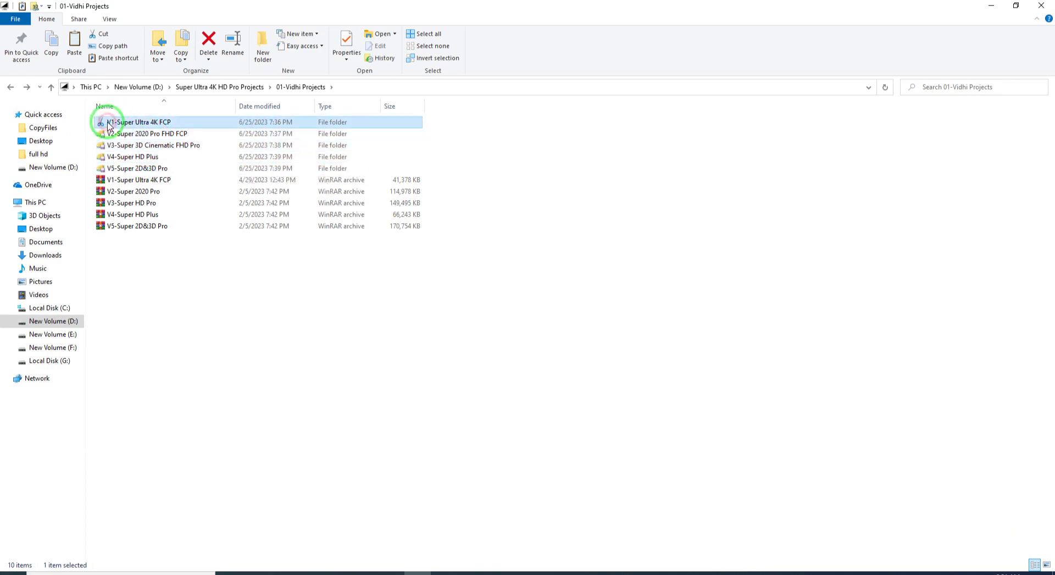
double_click(161, 126)
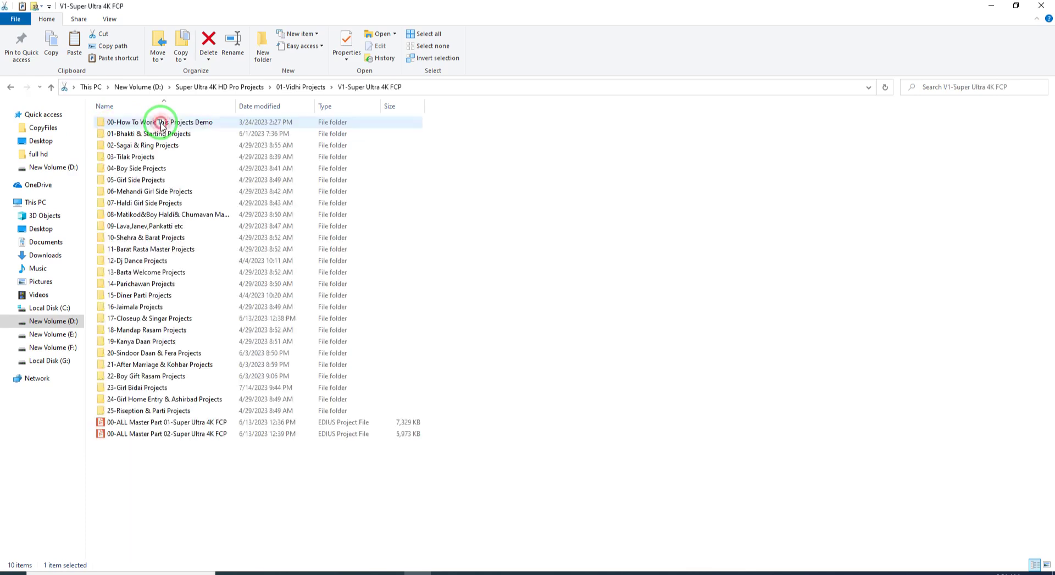
click(10, 87)
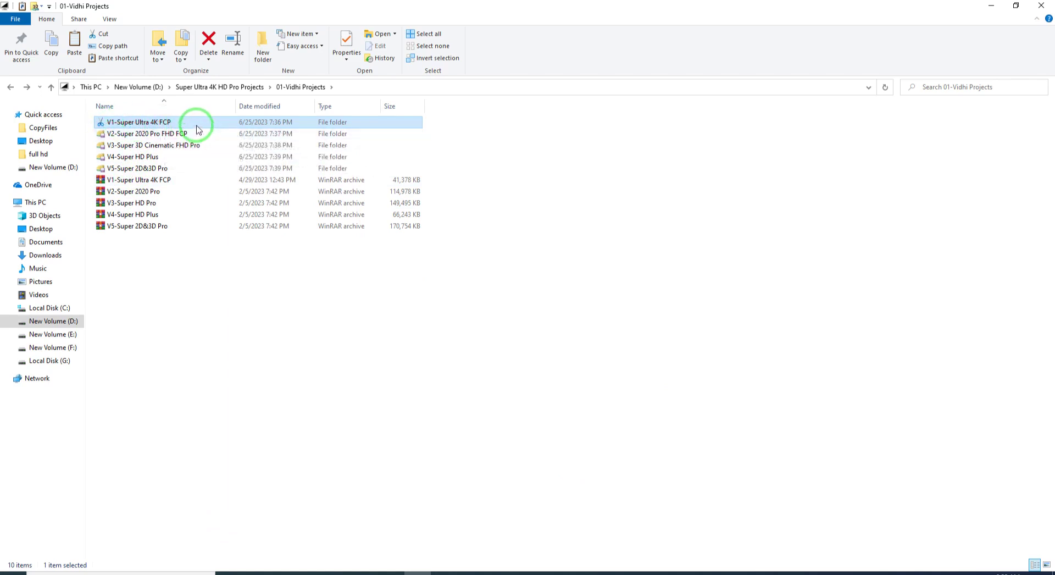
click(125, 135)
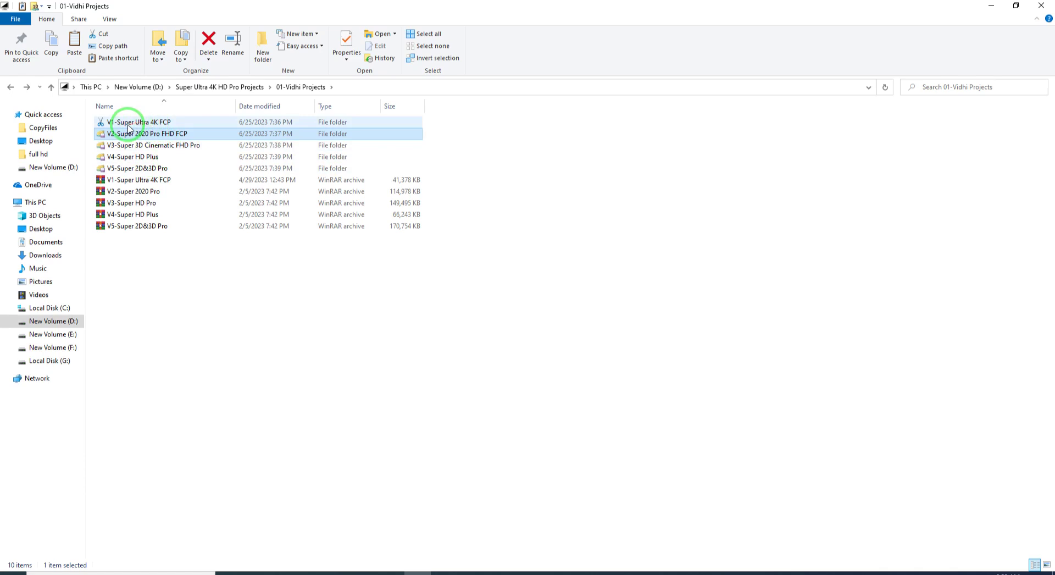
Open 20-Sindoor Daan & Fera Projects in V1-Super Ultra 4K FCP, select all its song project files, and return to the V1 folder.
double_click(146, 123)
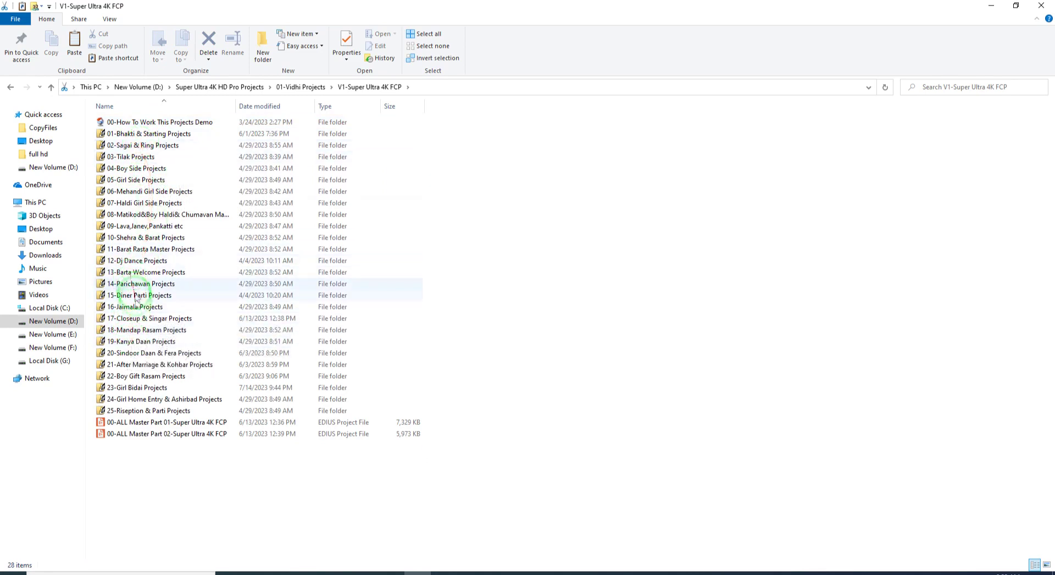
click(145, 354)
double_click(145, 353)
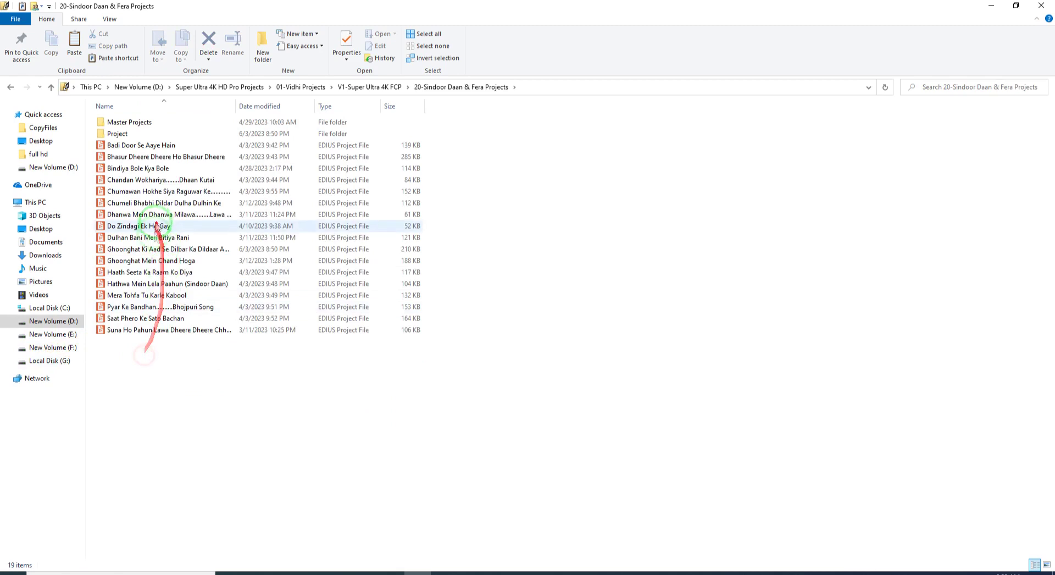
drag(504, 417, 128, 147)
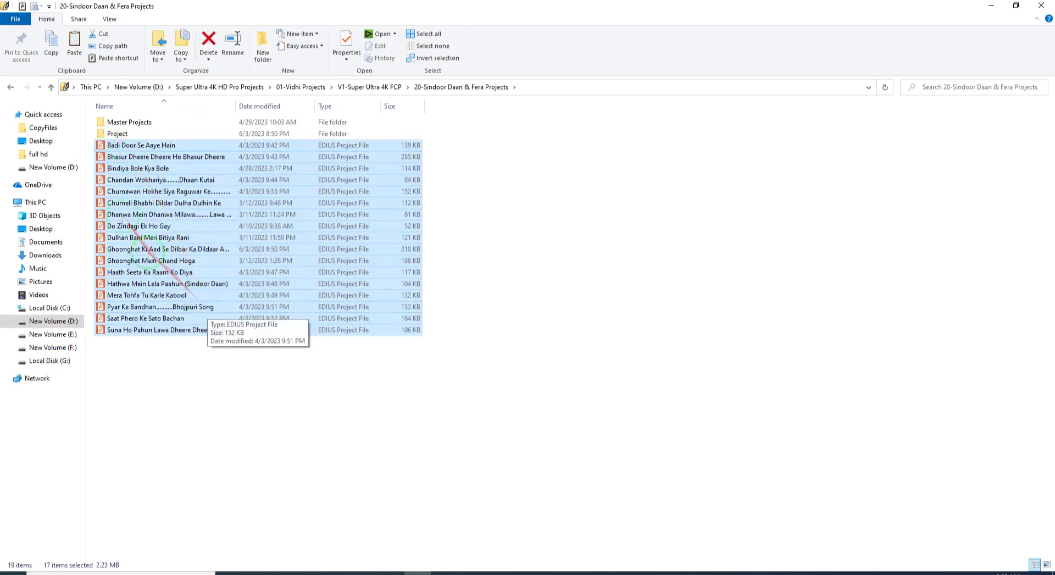
click(11, 87)
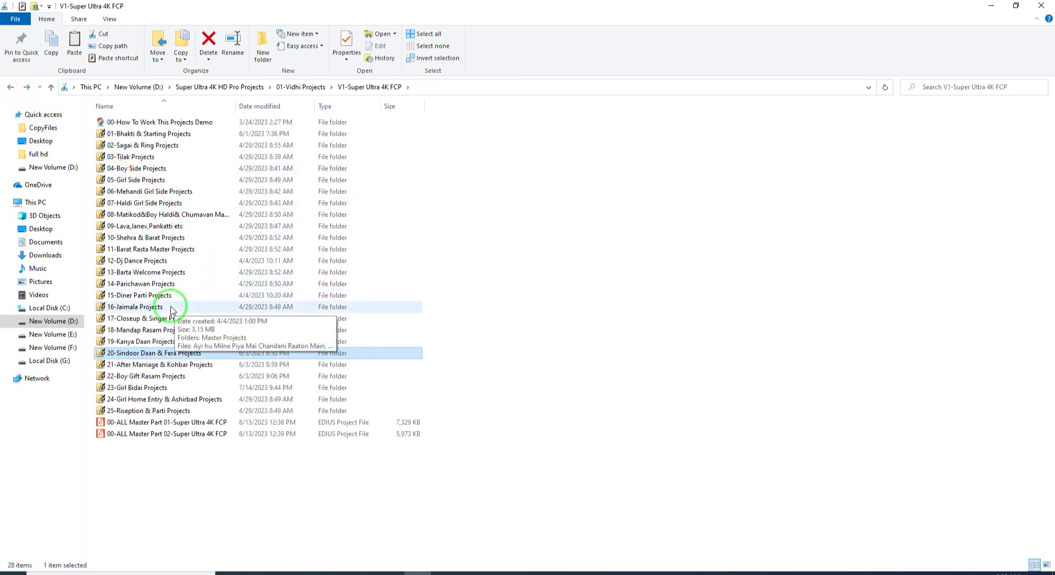
Select files 01-Bhacti FCP Master Projects through 25-Riseption Master Projects in V2-Super 2020 Pro FHD FCP, and return to 01-Vidhi Projects.
click(11, 87)
double_click(145, 137)
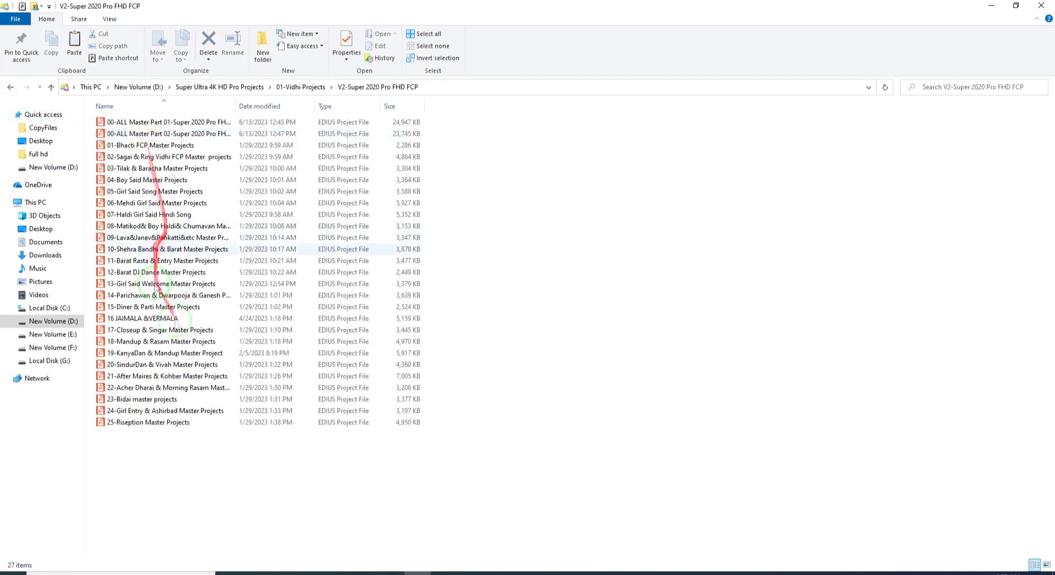
drag(500, 448, 132, 144)
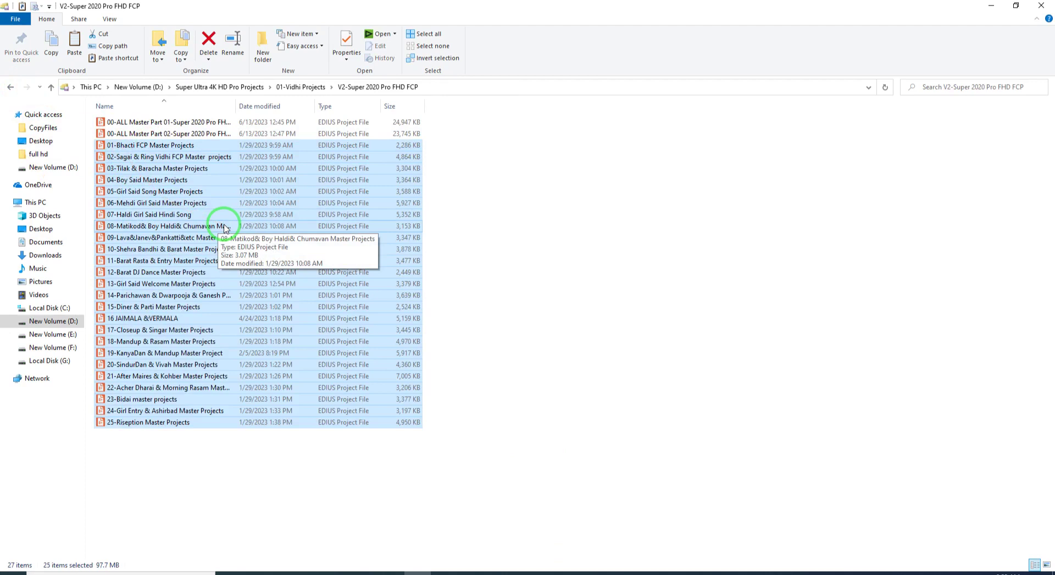
click(10, 87)
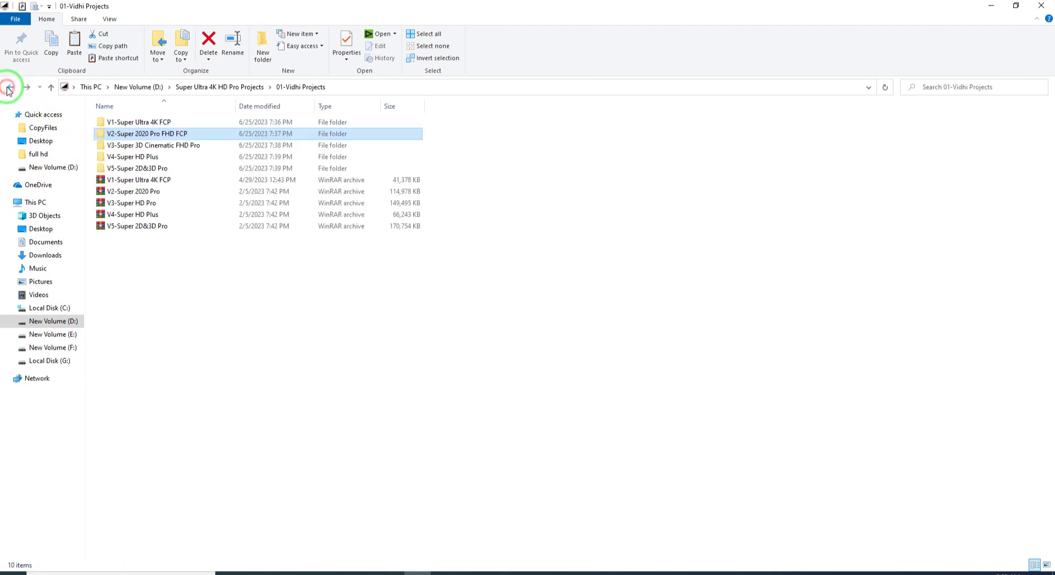
Open V5-Super 2D&3D Pro, select its project files from 00-ALL Master Part 02 to 25-Riseption, and return to 01-Vidhi Projects.
double_click(124, 171)
drag(554, 495, 170, 137)
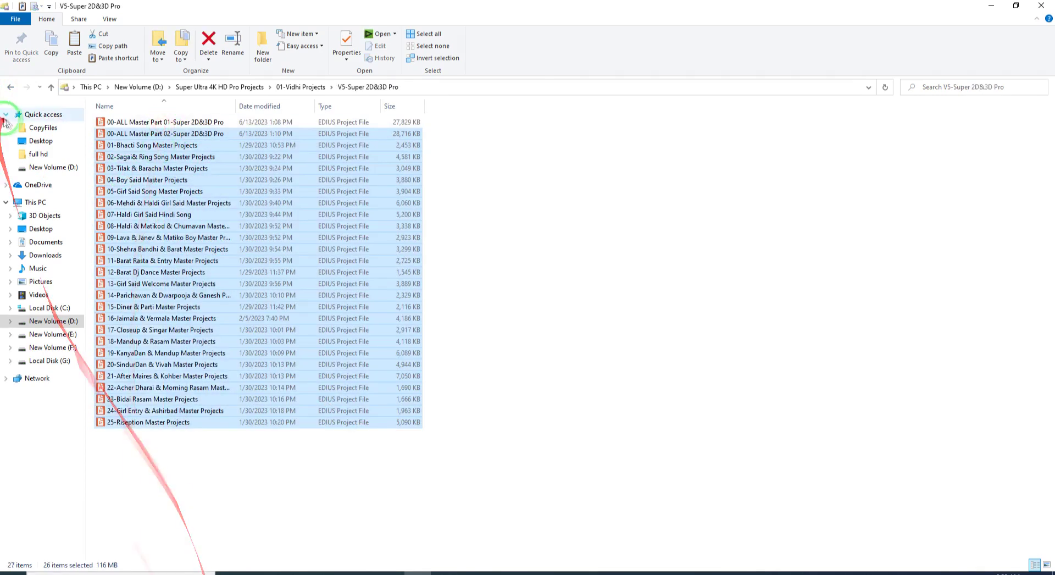
click(10, 87)
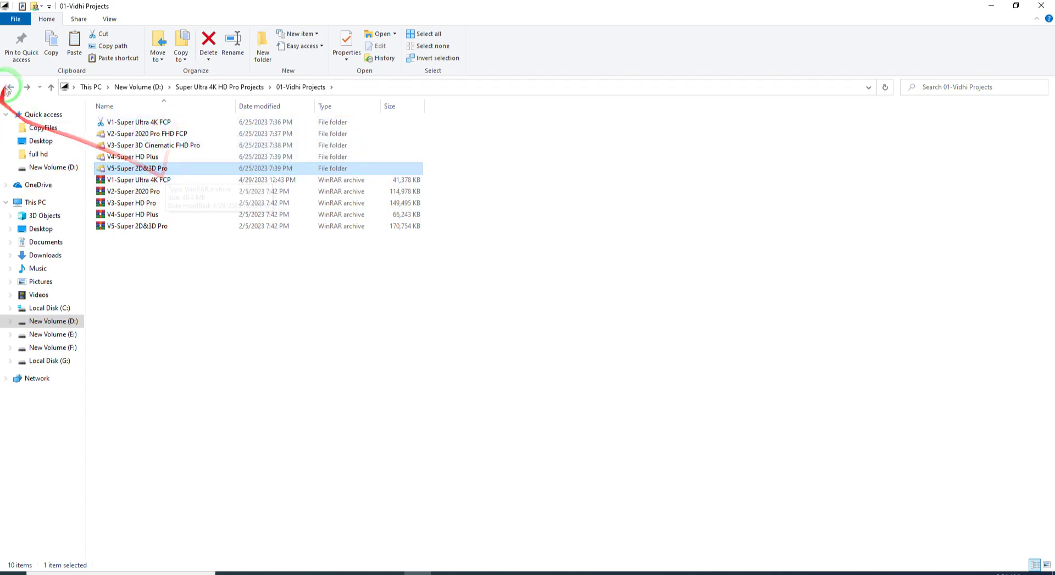
drag(150, 123, 144, 159)
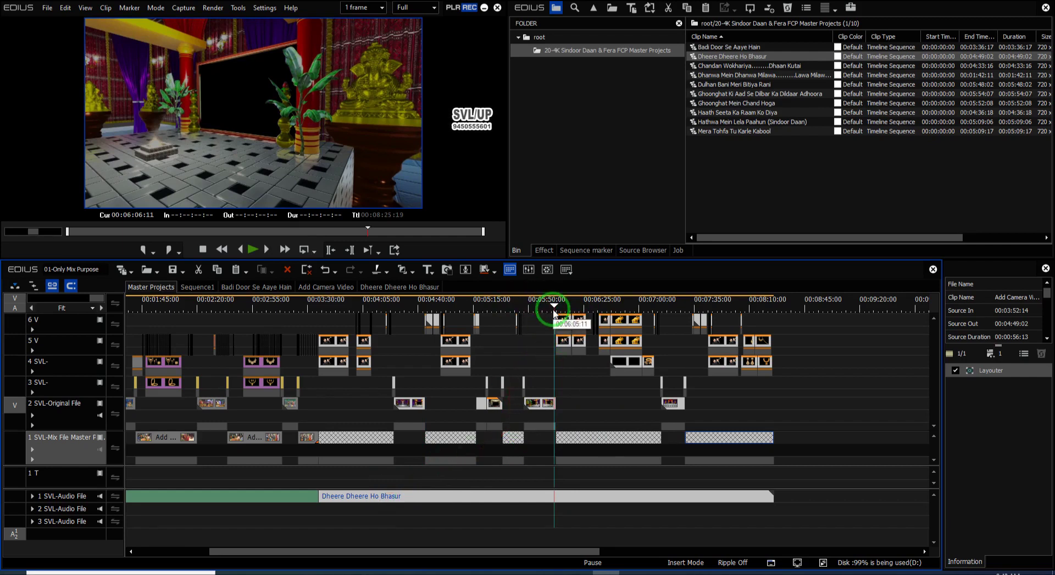
In EDIUS, select the Dheere Dheere Ho Bhasur clip on the 1 SVL-Audio File track of the Master Projects timeline.
click(596, 506)
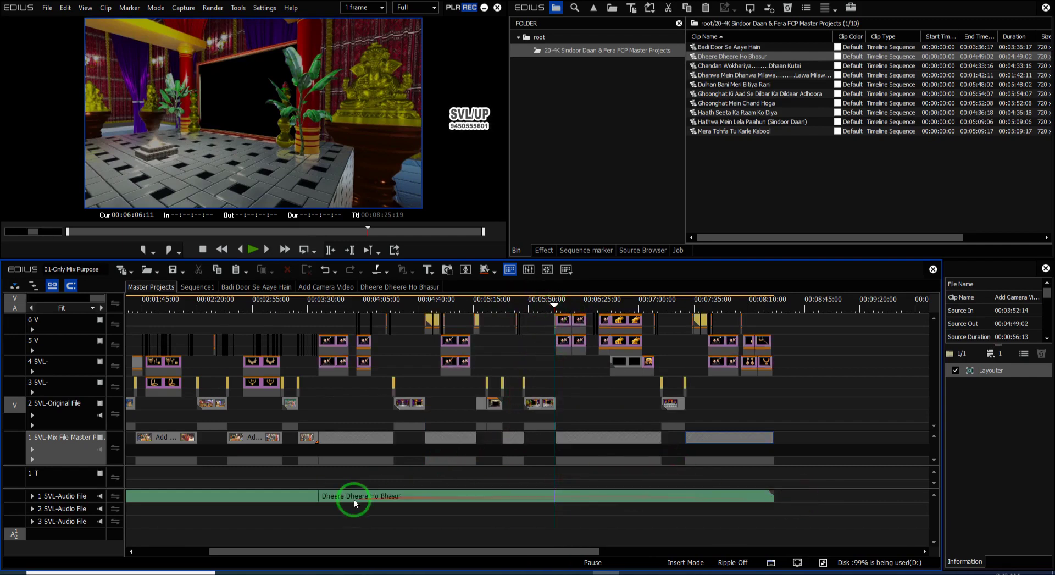
right_click(365, 496)
click(424, 141)
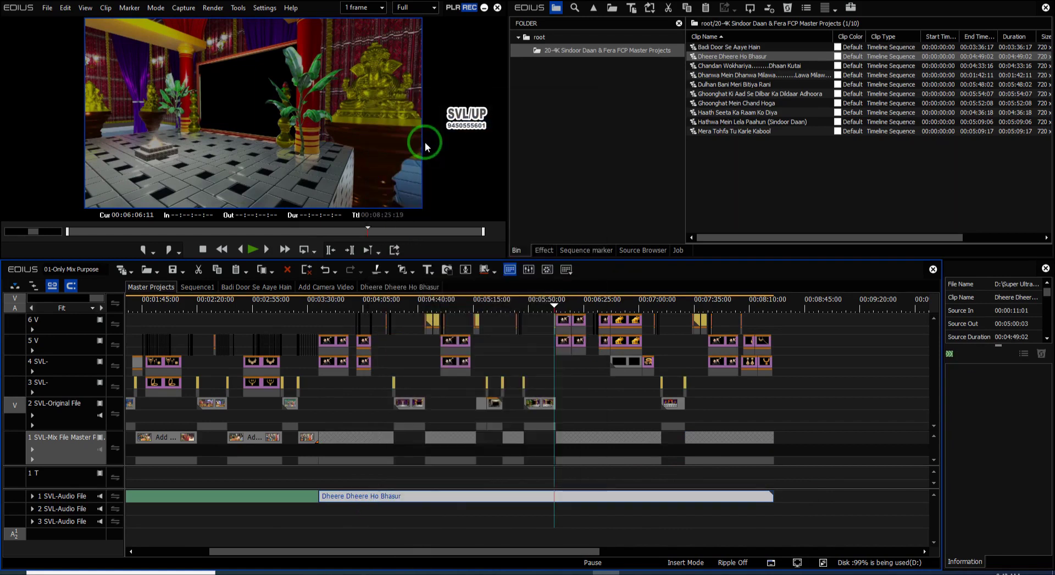
Review the Add Camera Video clips and effects in the Dheere Dheere Ho Bhasur section of the timeline, up to about 00:07:45.
drag(517, 324, 707, 384)
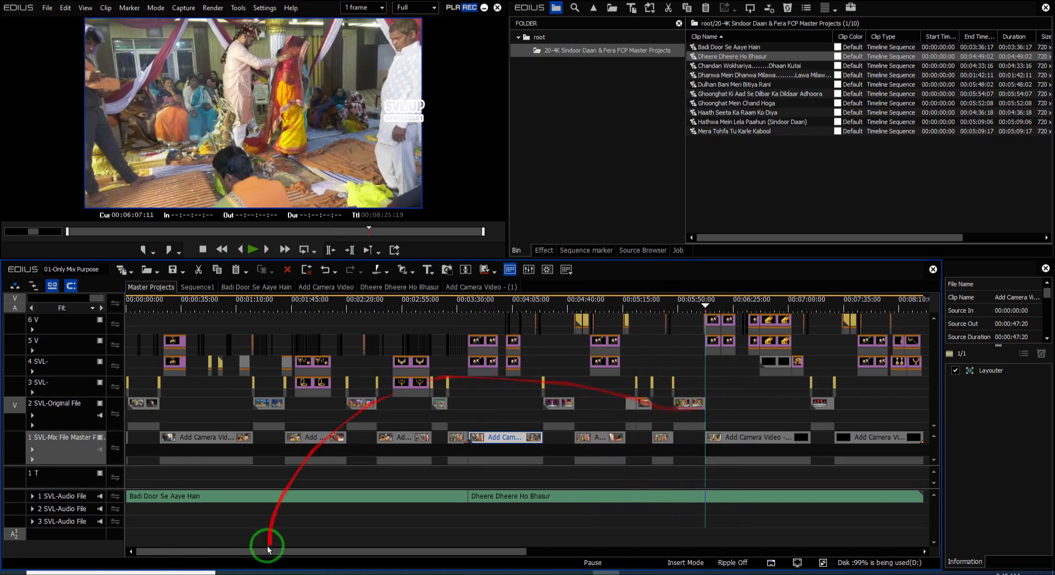
drag(266, 551, 368, 551)
drag(616, 351, 516, 407)
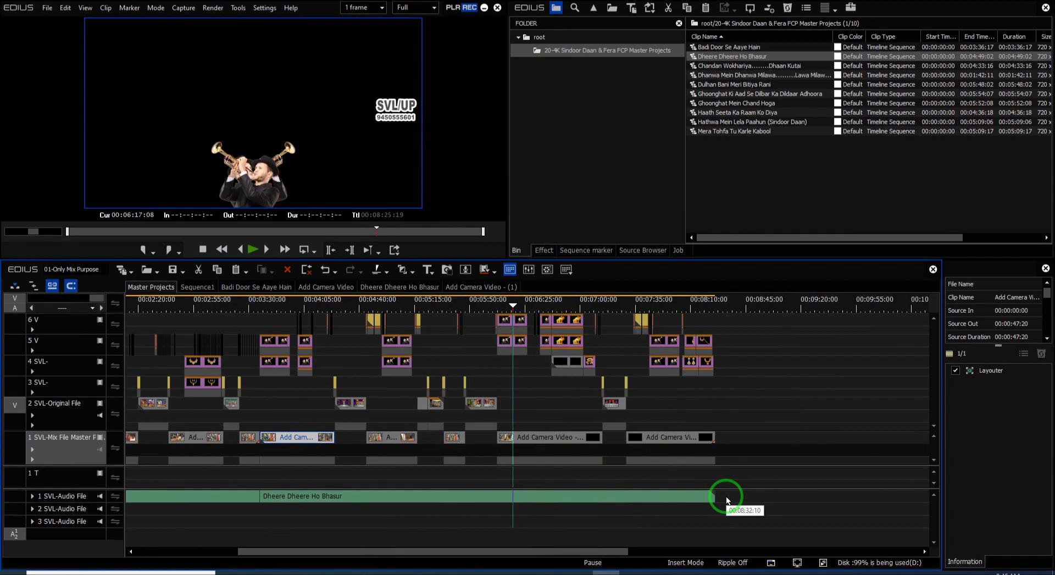
click(537, 308)
click(652, 441)
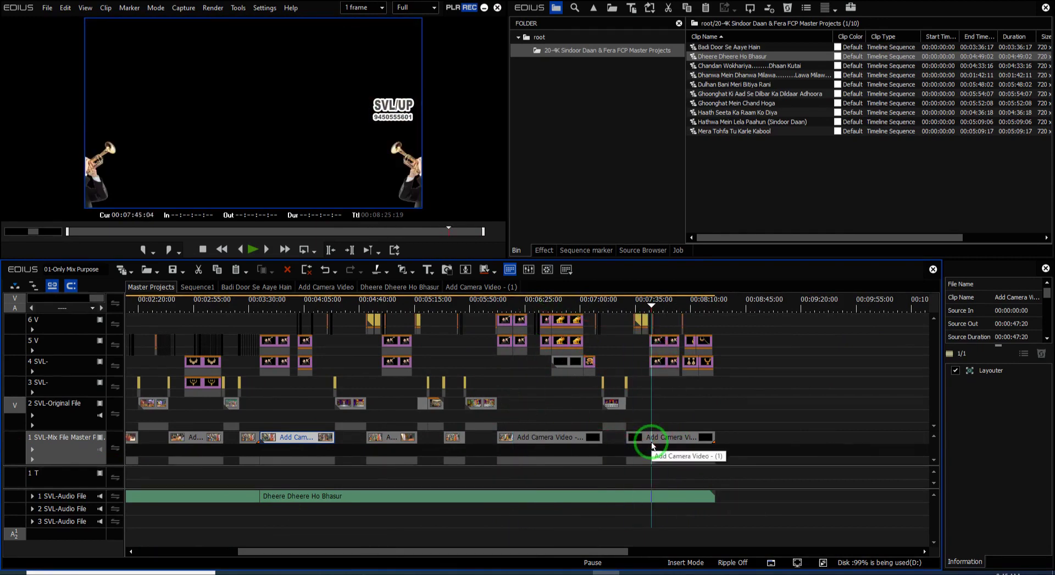
drag(472, 309, 759, 448)
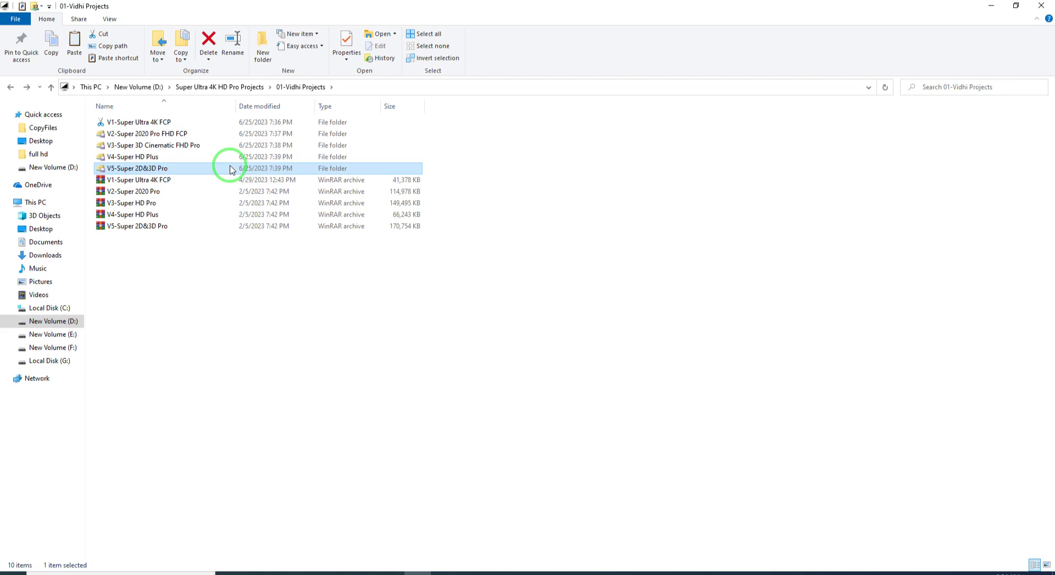
Switch to File Explorer and select the V3, V1 and V2 project folders one after another in 01-Vidhi Projects.
click(125, 147)
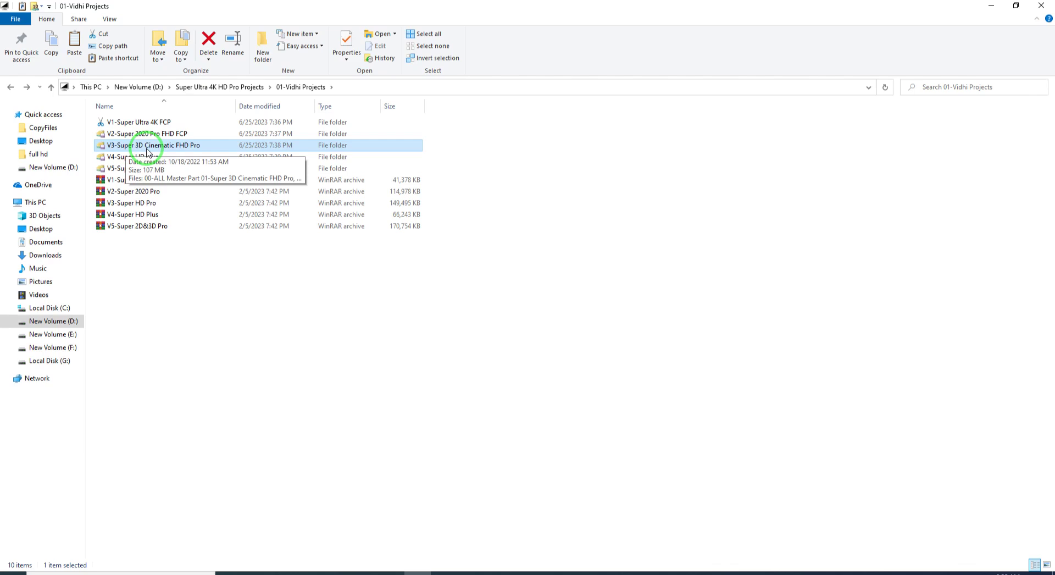
click(141, 122)
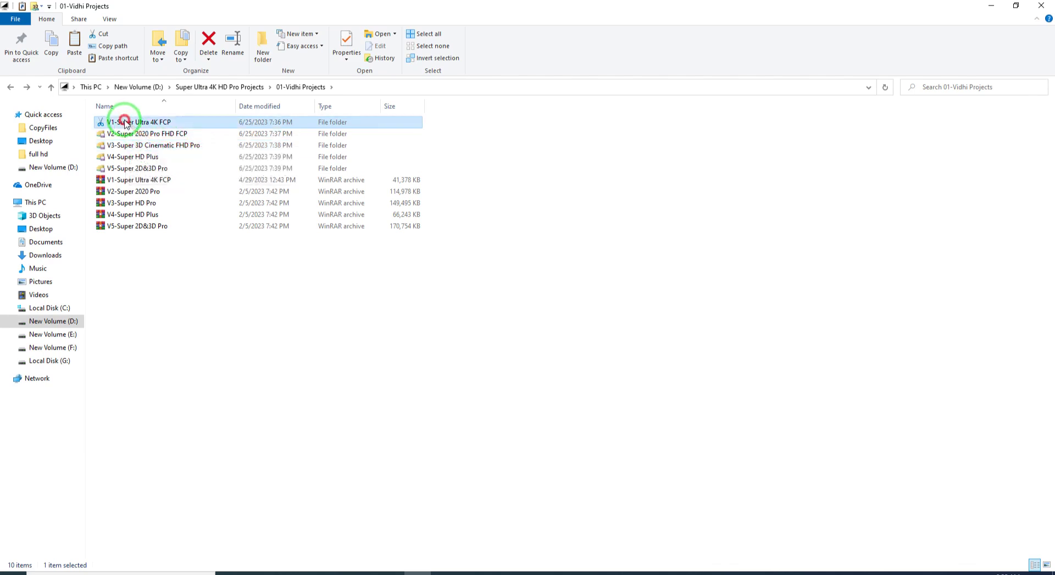
click(147, 137)
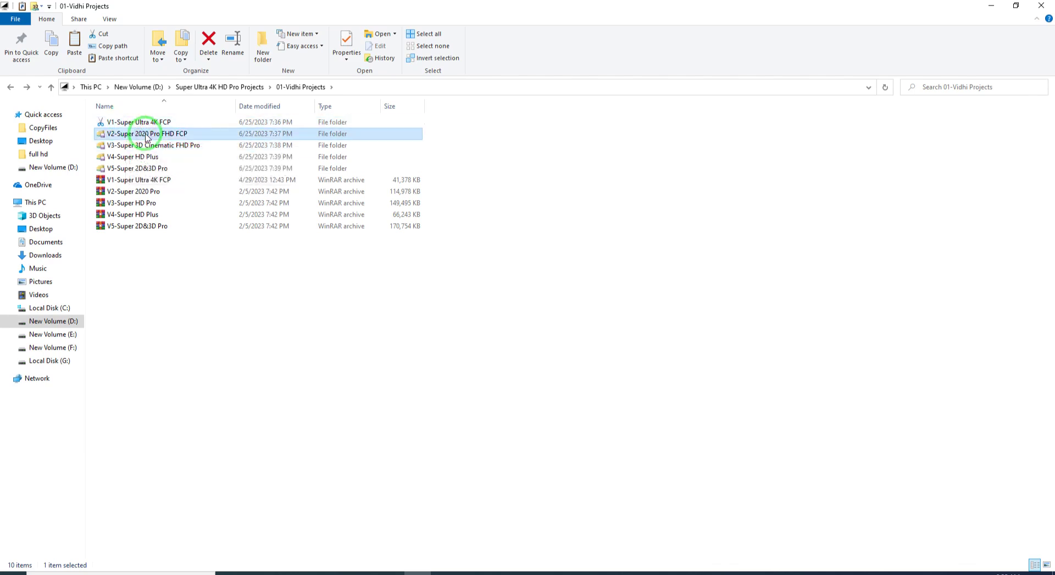
Select the V5, V3 and V4 project folders one after another and return to Super Ultra 4K HD Pro Projects.
click(140, 169)
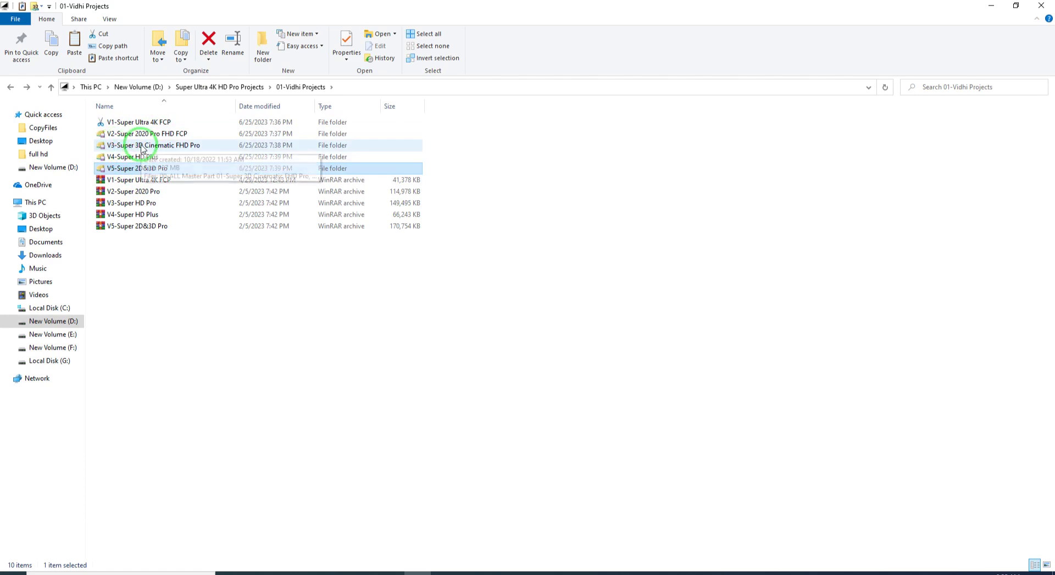
click(142, 146)
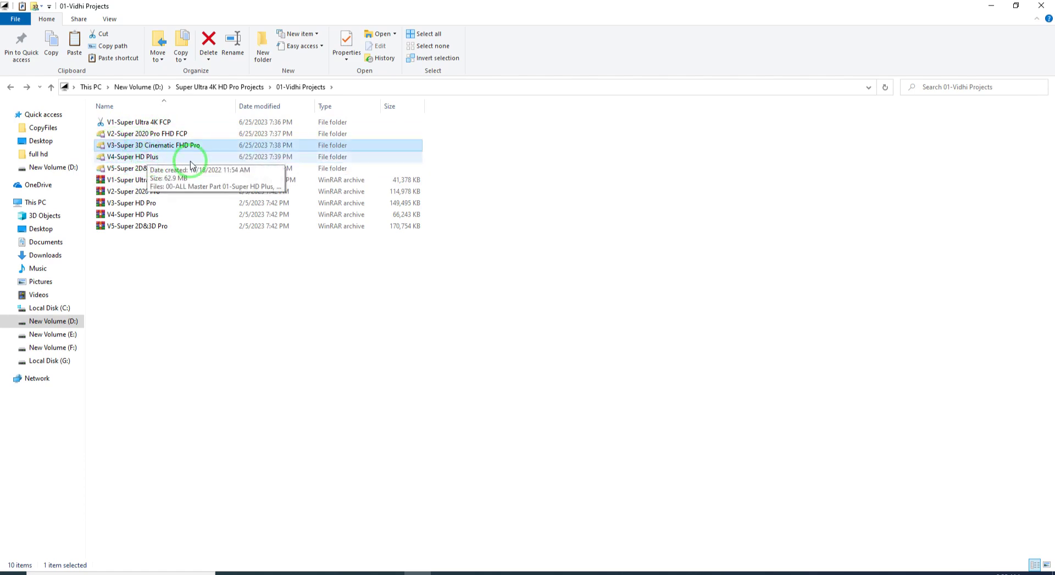
click(146, 157)
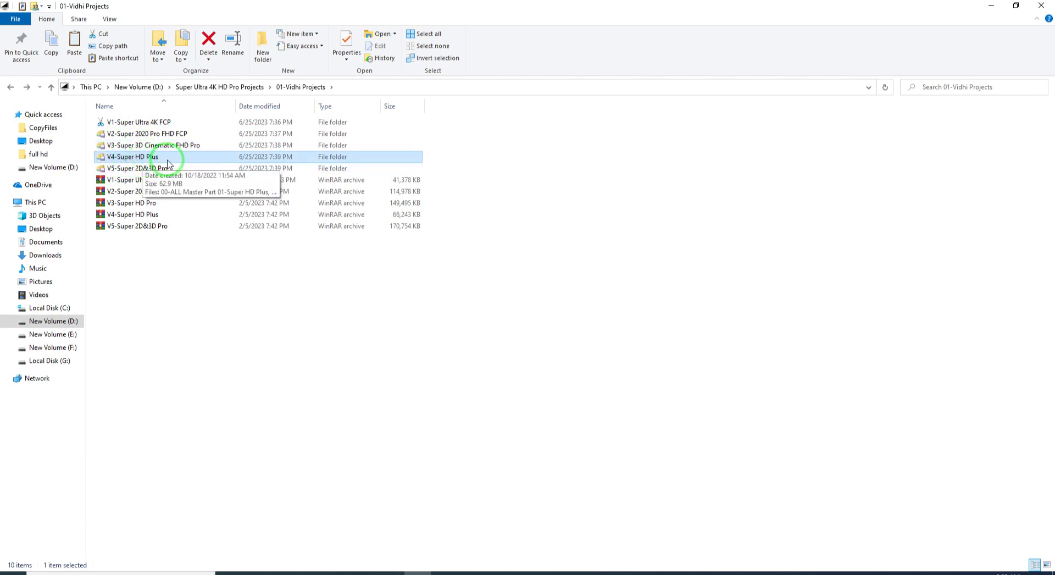
click(9, 88)
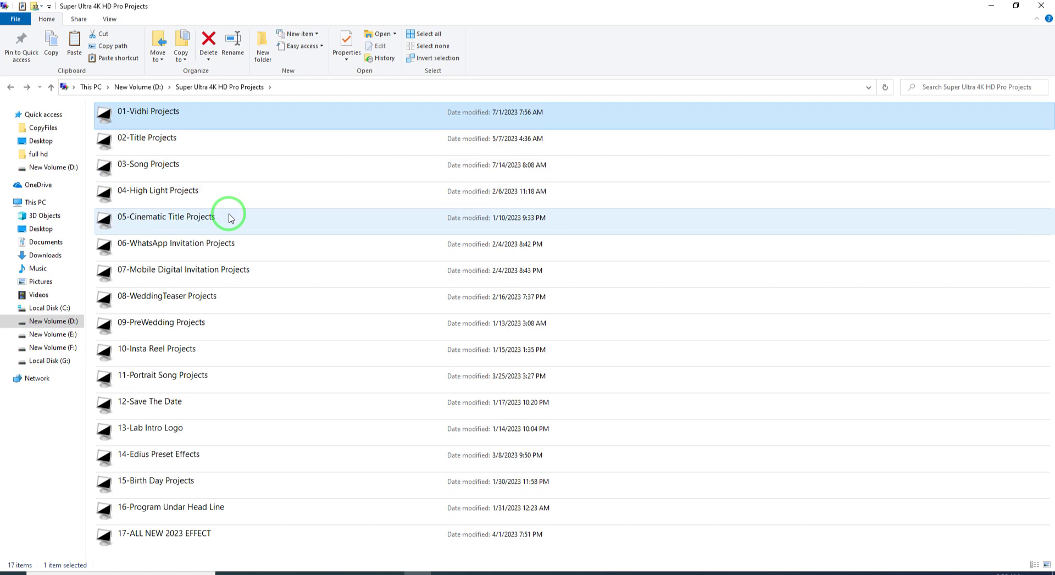
View the contents of 02-Title Projects and 05-Cinematic Title Projects, returning to the main projects folder after each.
click(164, 144)
click(156, 170)
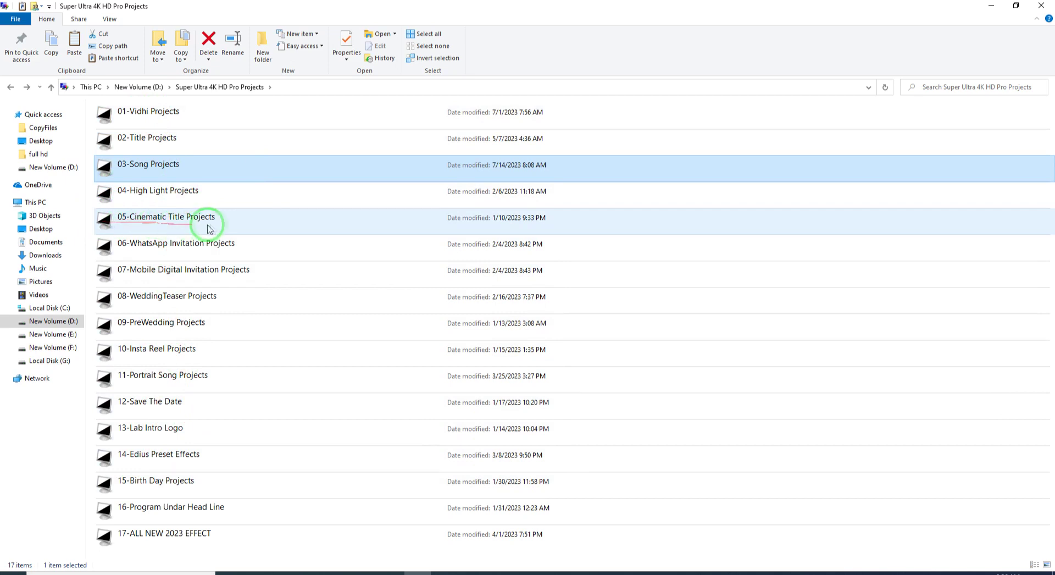
click(134, 144)
double_click(134, 144)
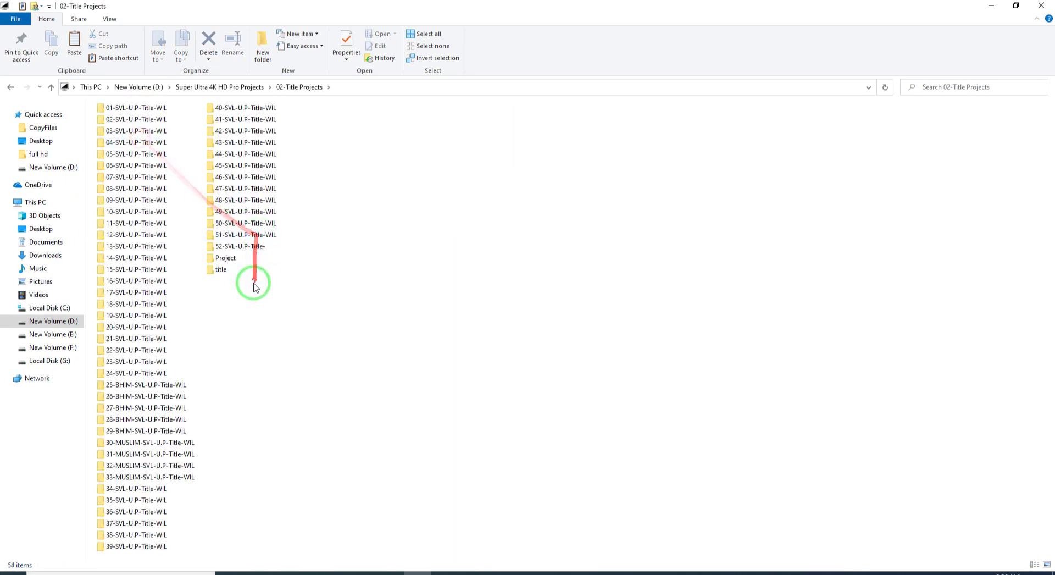
click(10, 87)
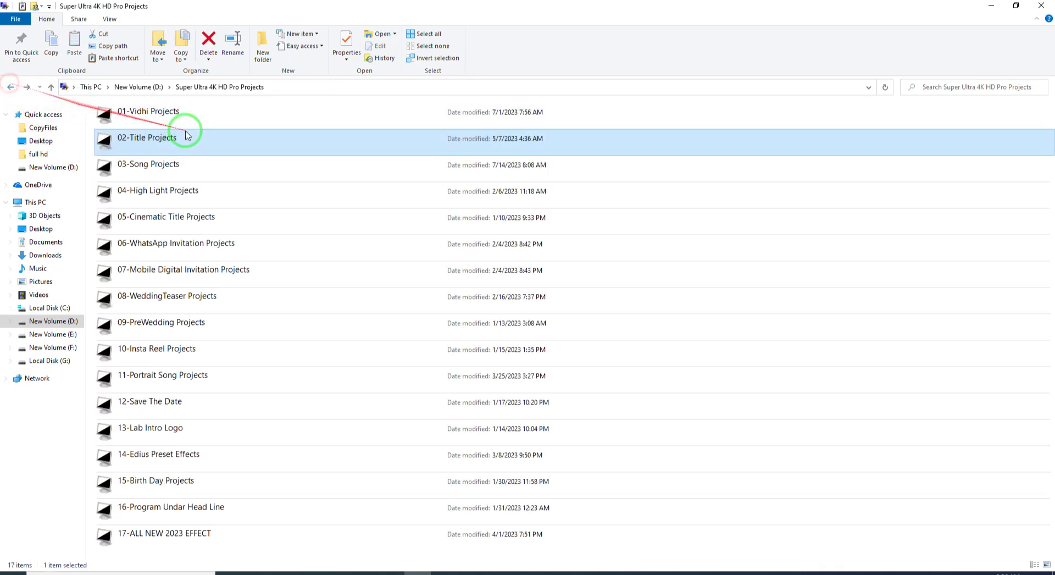
double_click(142, 218)
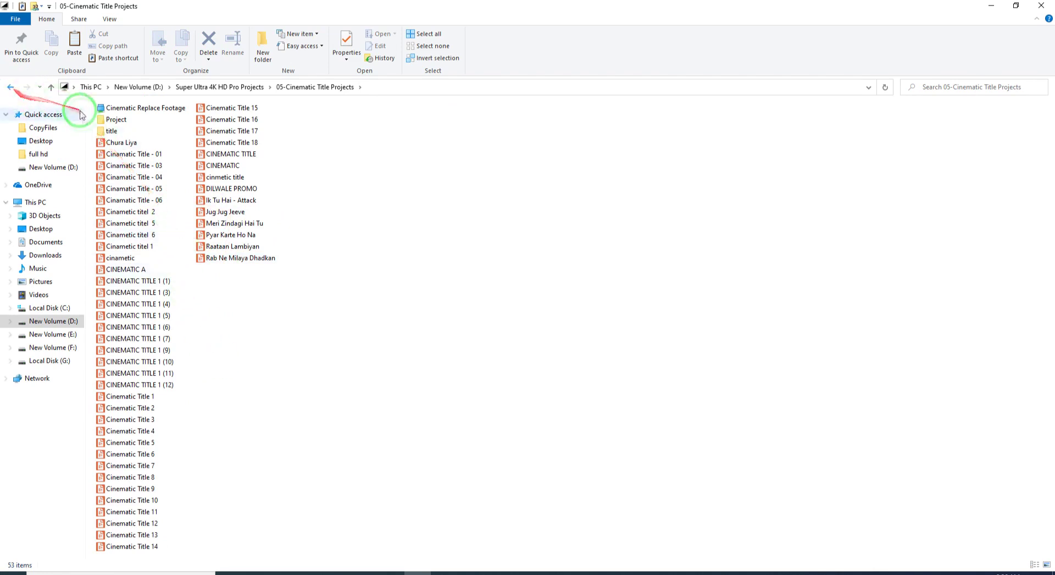
click(11, 87)
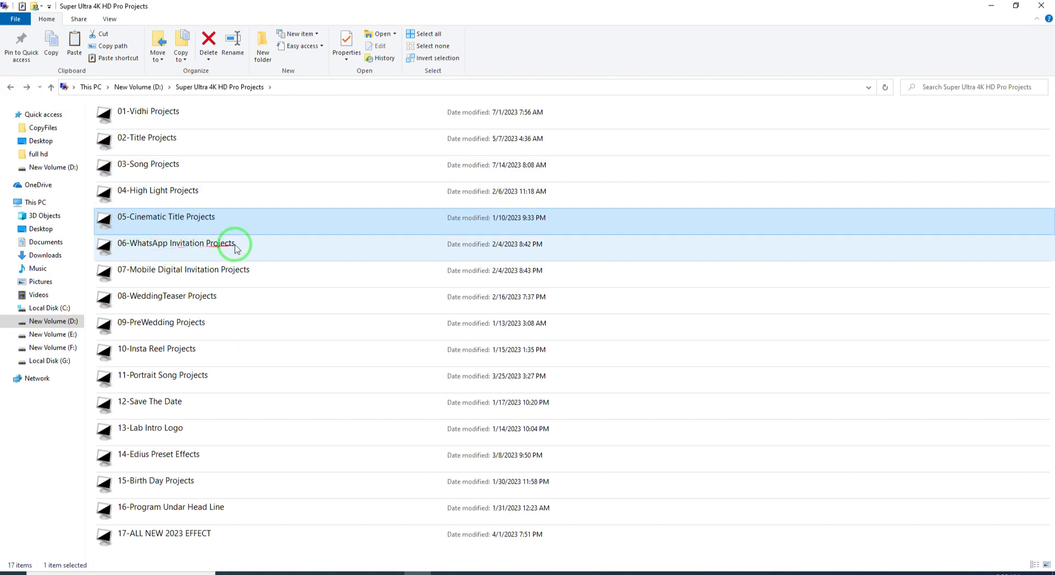
View the contents of 06-WhatsApp Invitation Projects and 07-Mobile Digital Invitation Projects, returning to the main projects folder after each.
click(149, 270)
double_click(130, 243)
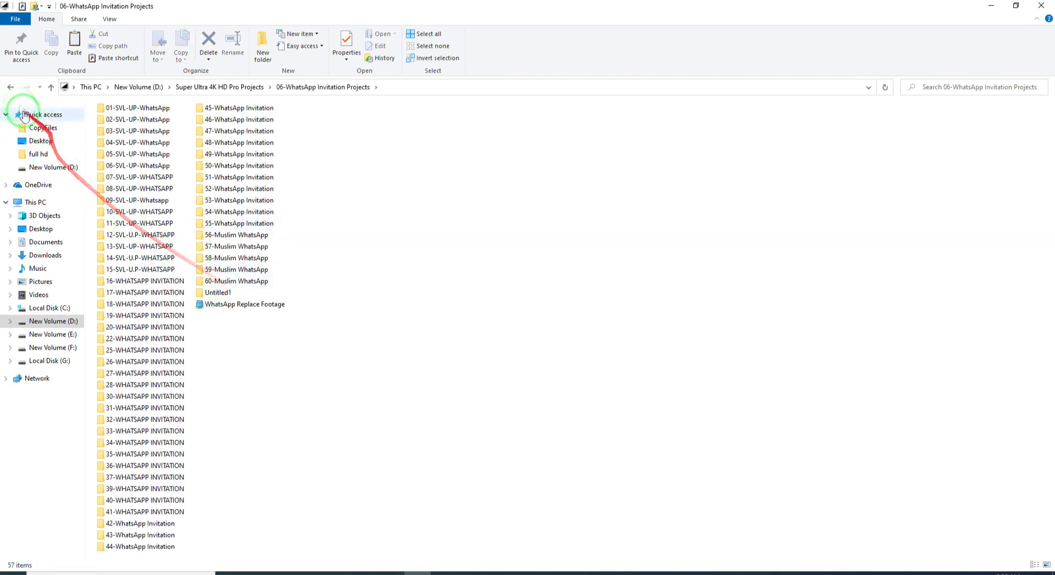
click(15, 88)
double_click(229, 270)
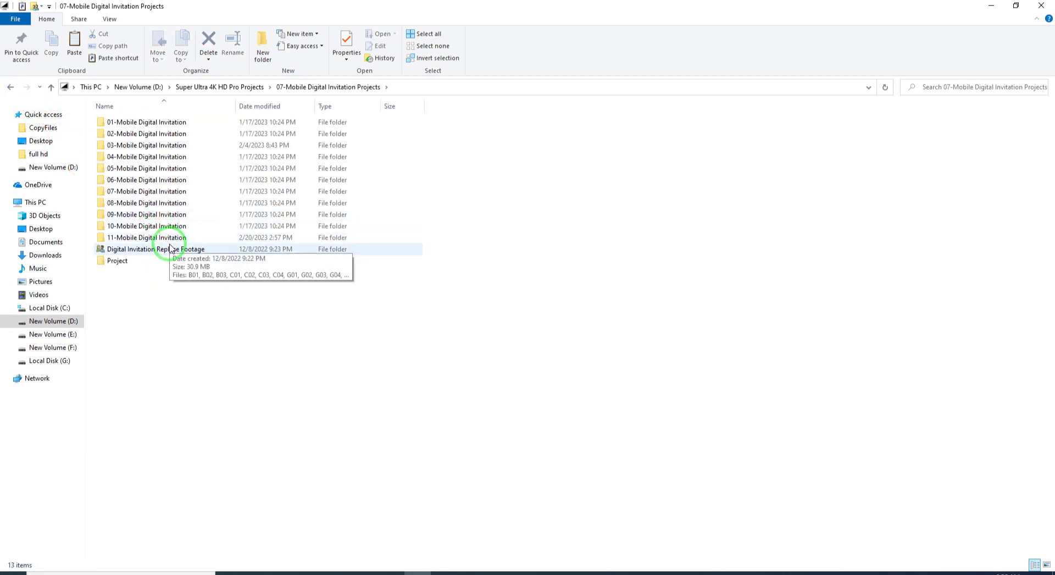
click(11, 88)
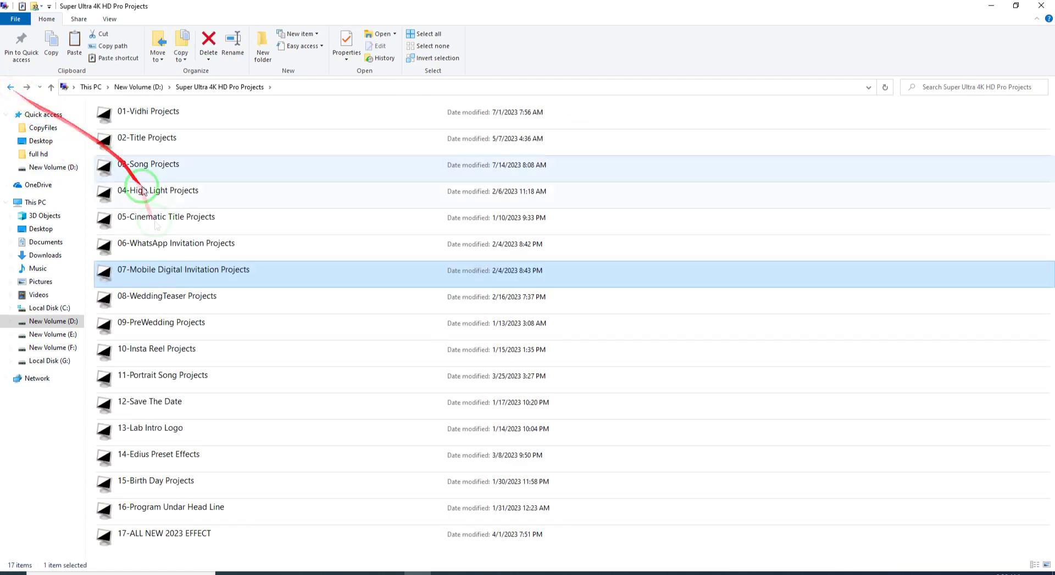
View the contents of 08-WeddingTeaser Projects and 09-PreWedding Projects, returning to the main projects folder after each.
double_click(165, 301)
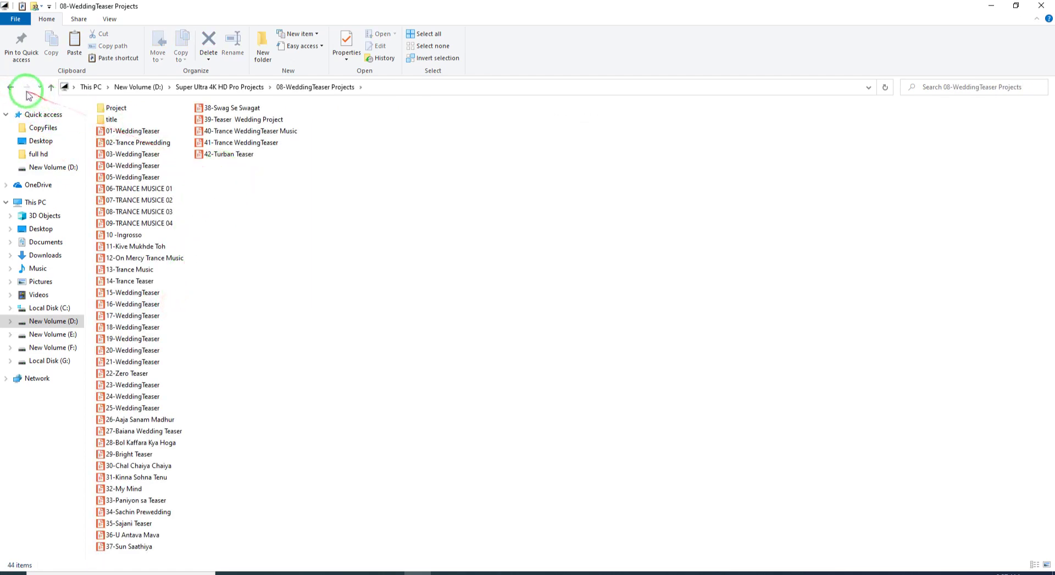
click(10, 87)
click(141, 328)
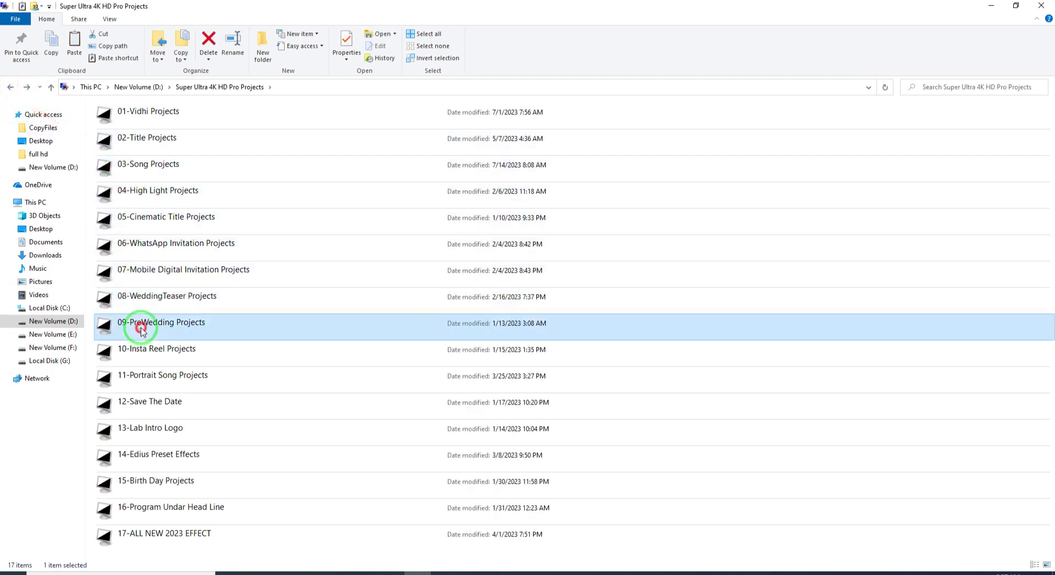
double_click(141, 329)
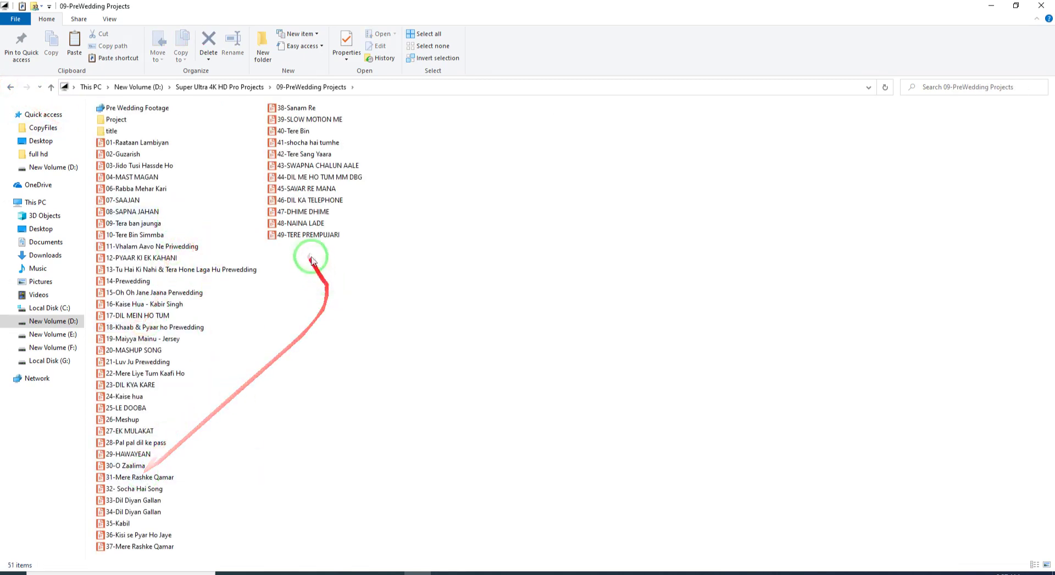
click(10, 88)
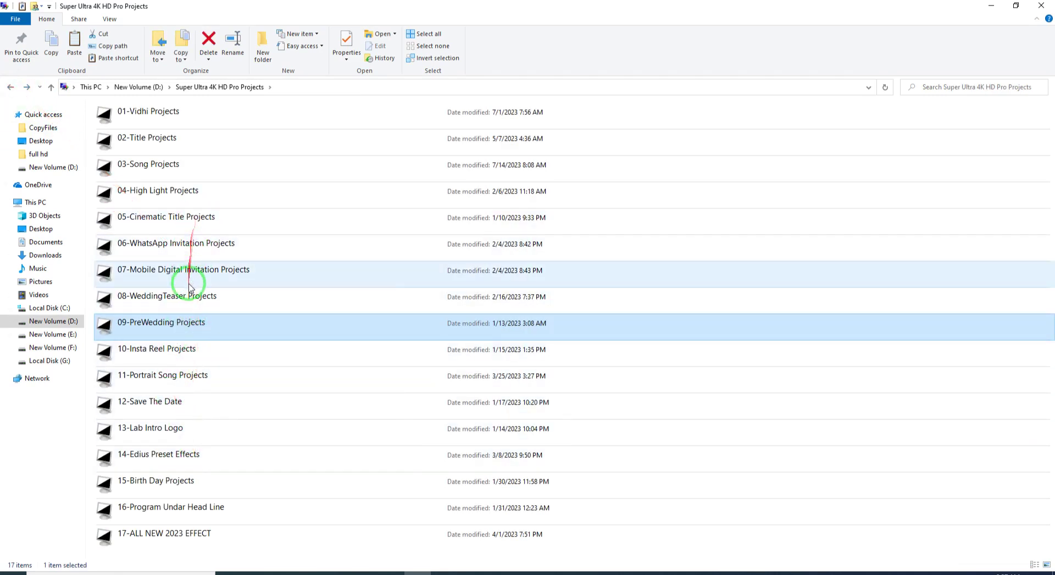
View 10-Insta Reel Projects, select all song project files in 11-Portrait Song Projects, and return to the main projects folder.
double_click(179, 359)
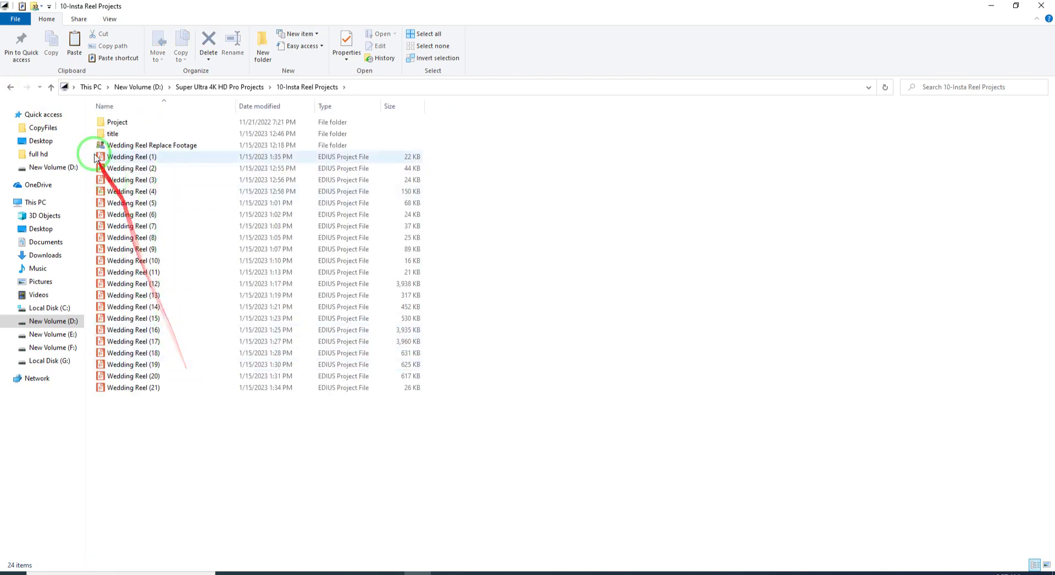
click(11, 87)
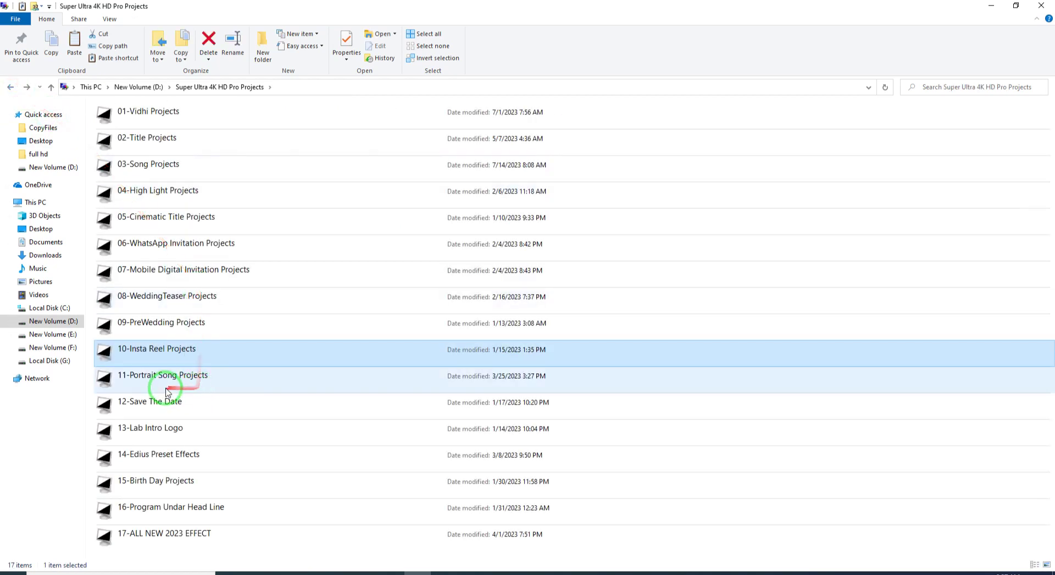
click(167, 386)
double_click(167, 387)
drag(354, 509, 145, 119)
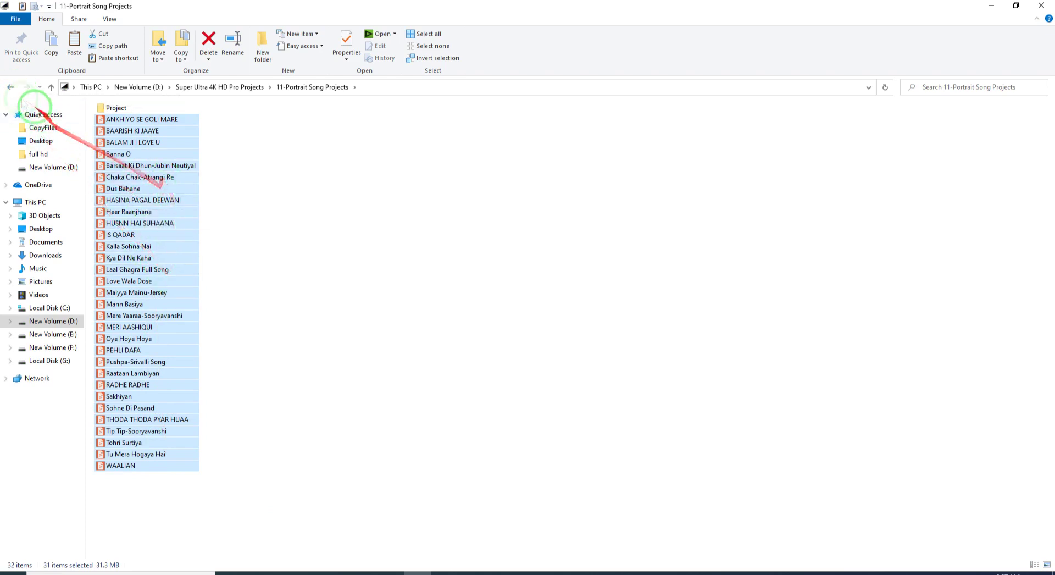
click(11, 88)
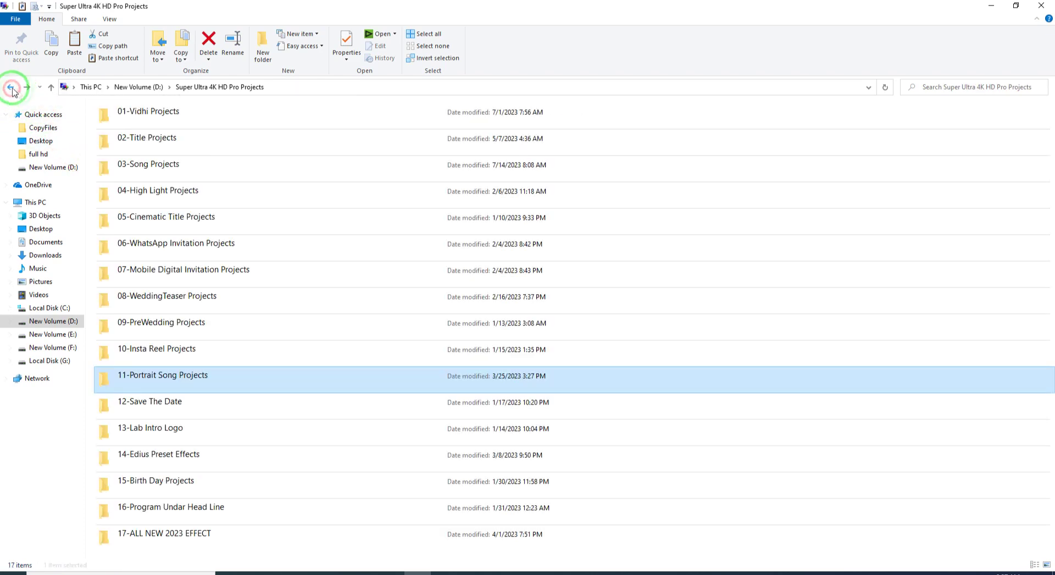
View the contents of 03-Song Projects, return to the main projects folder, and select 11-Portrait Song Projects.
double_click(132, 165)
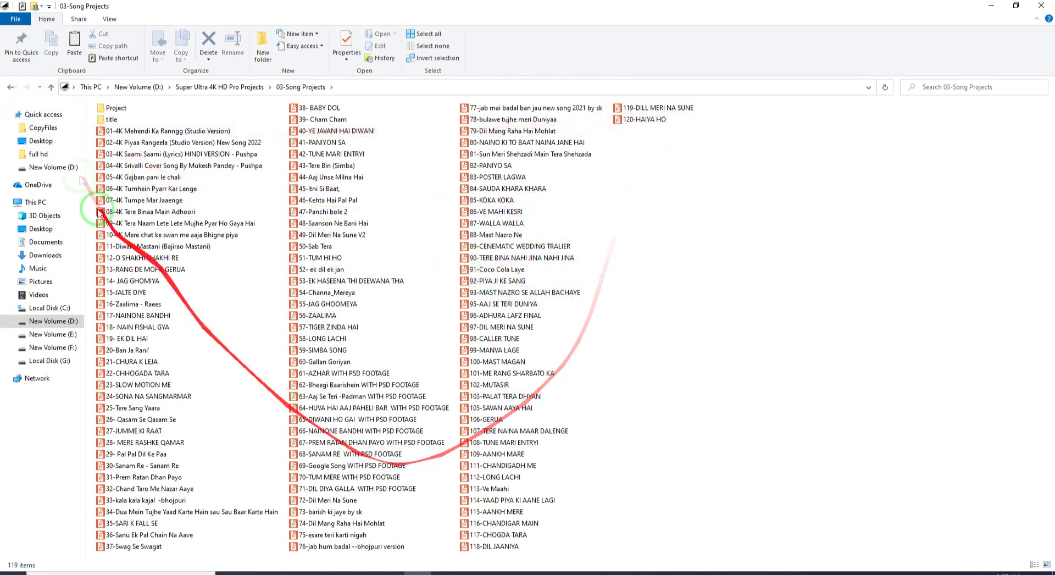
click(10, 87)
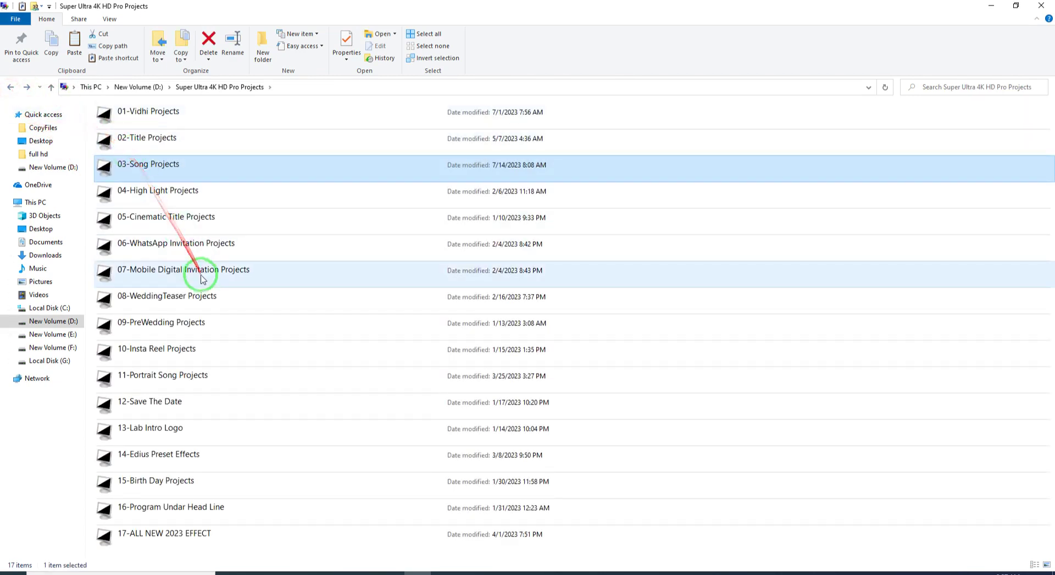
click(152, 172)
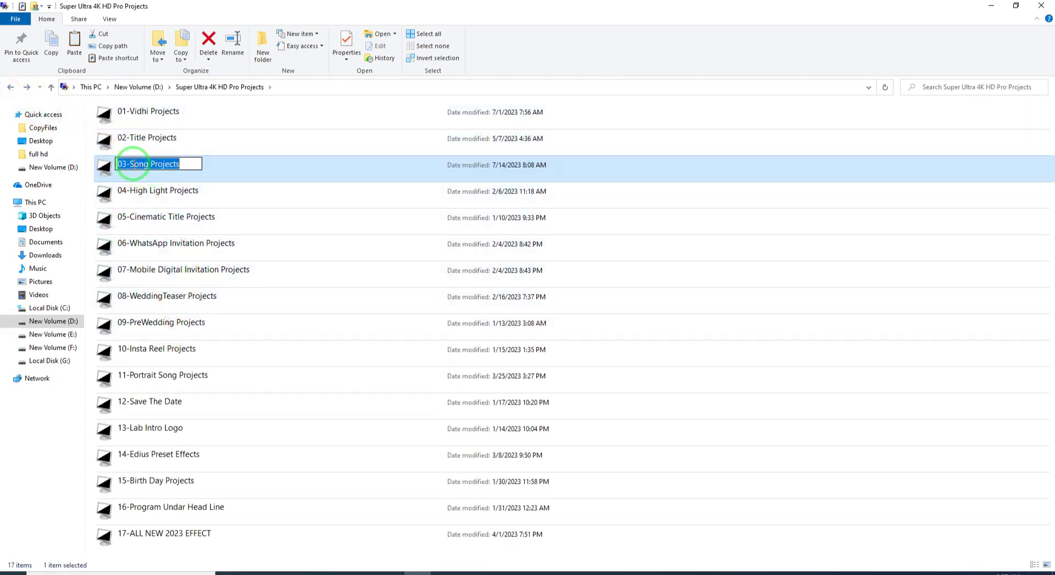
click(207, 166)
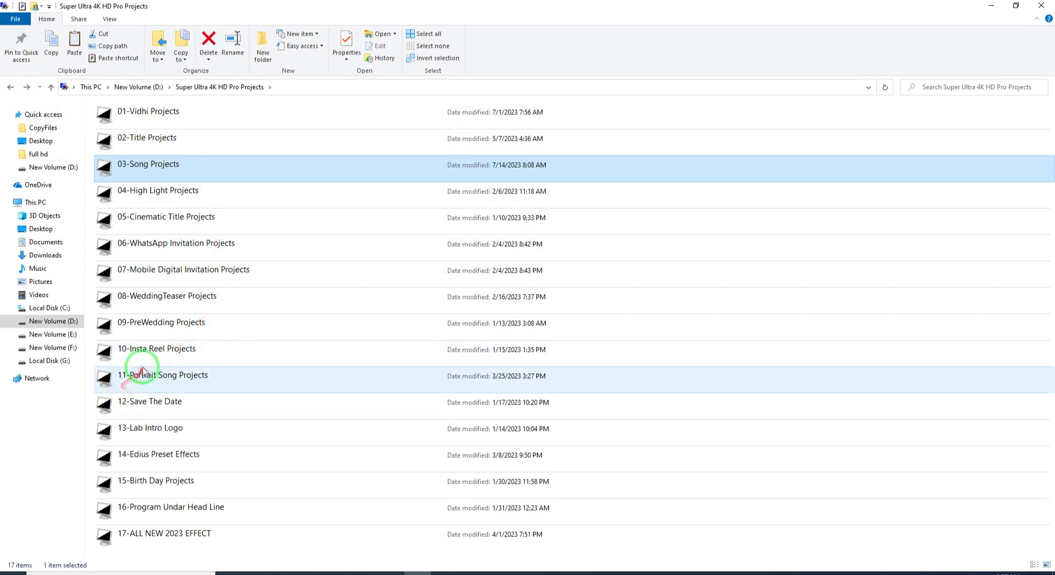
click(156, 380)
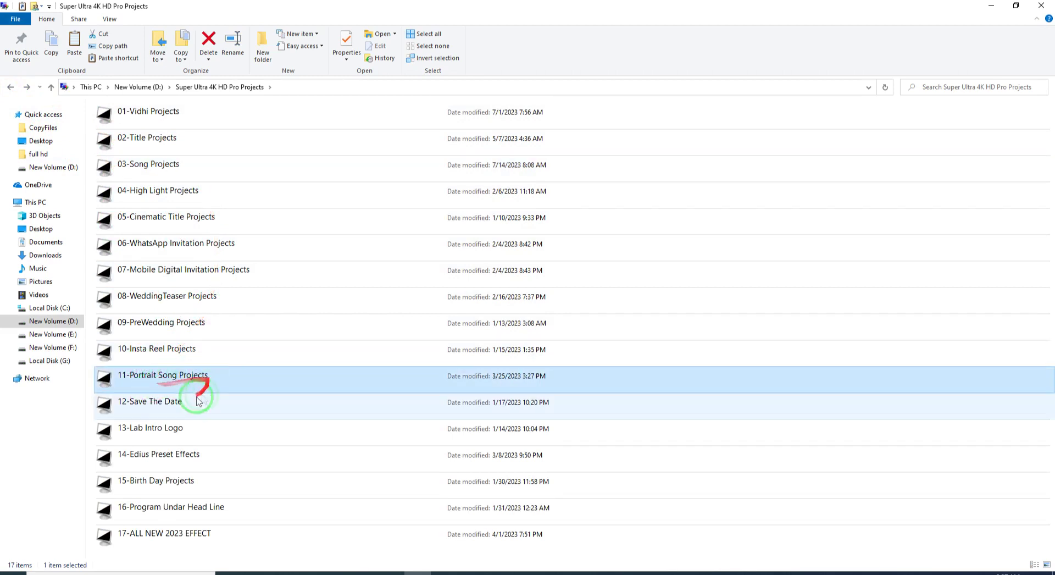
View 12-Save The Date, select all logo project files in 13-Lab Intro Logo, and return to the main projects folder.
double_click(147, 401)
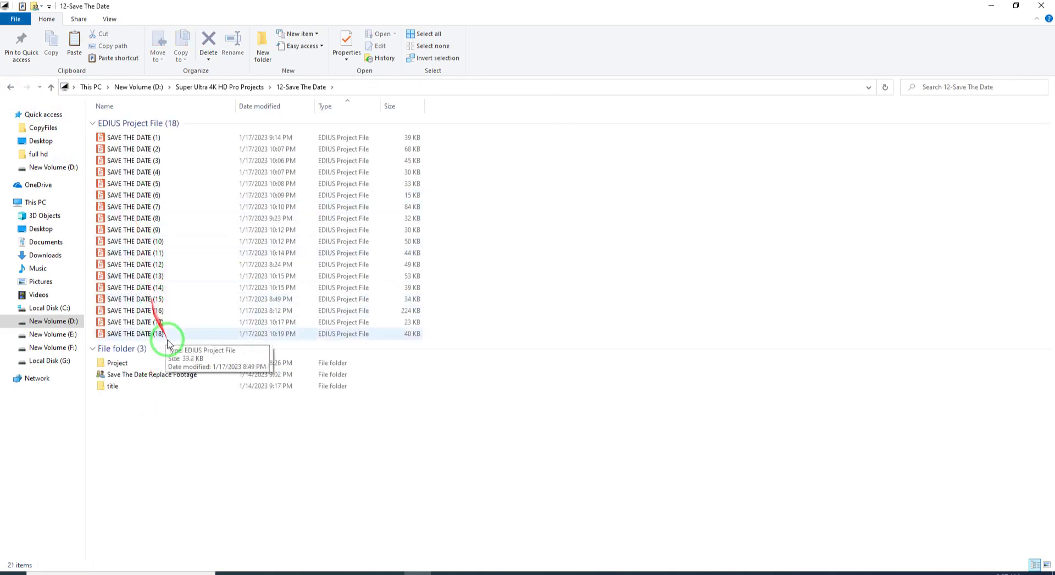
click(10, 88)
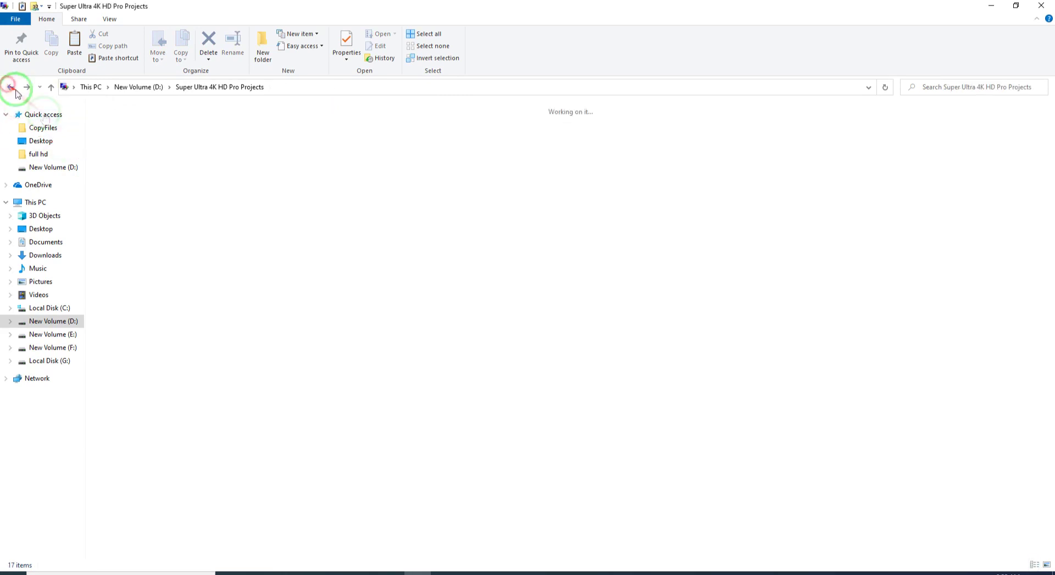
double_click(145, 437)
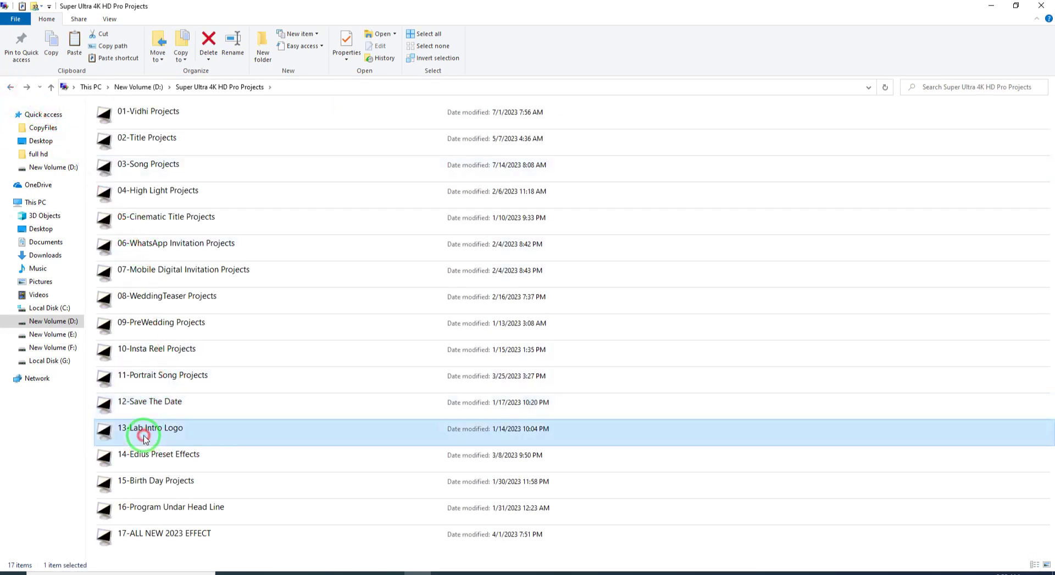
drag(302, 557, 100, 131)
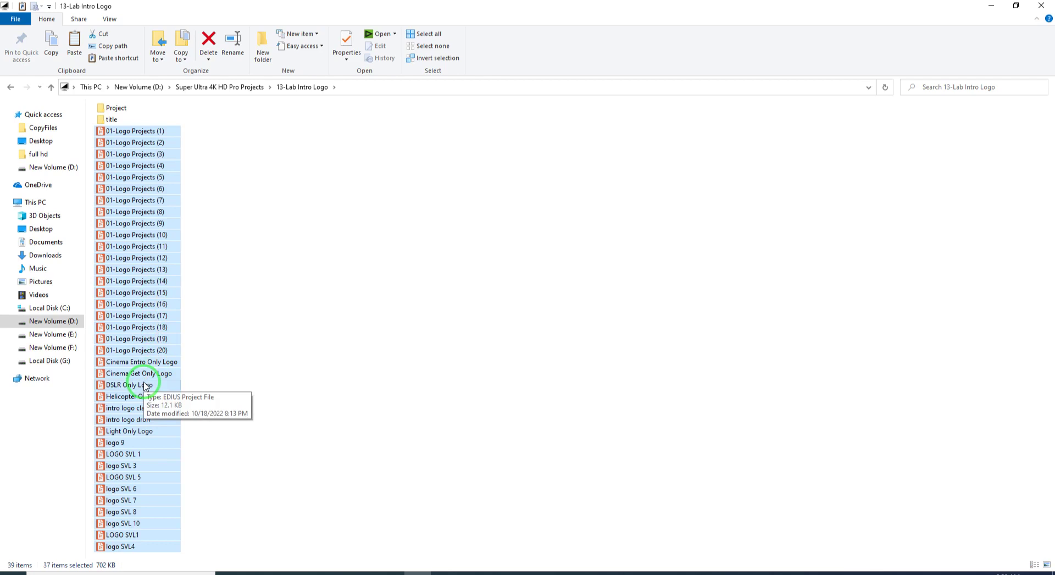
click(11, 87)
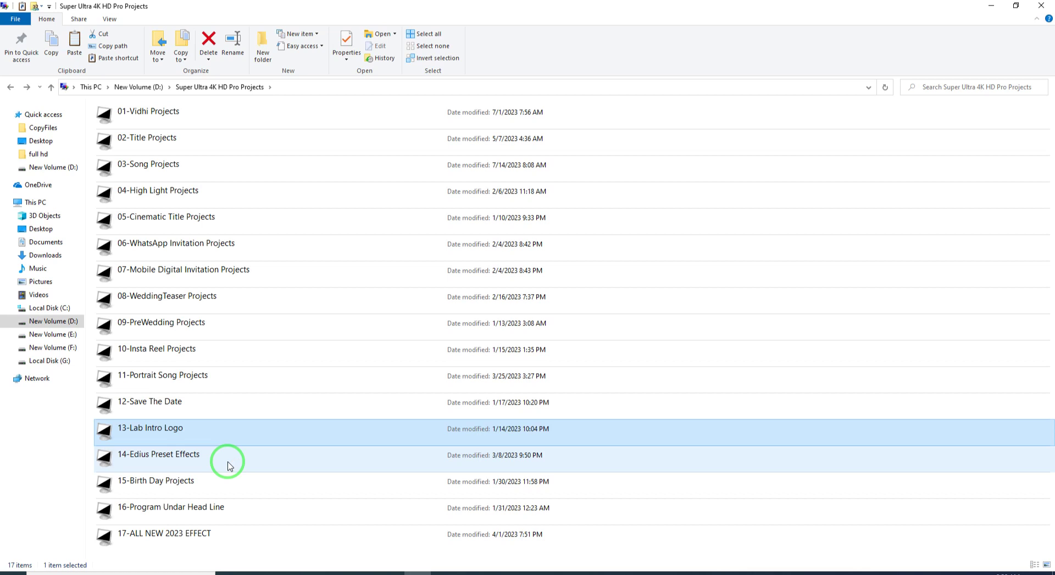
Open 14-Edius Preset Effects and select all its effect folders and preset files.
click(176, 461)
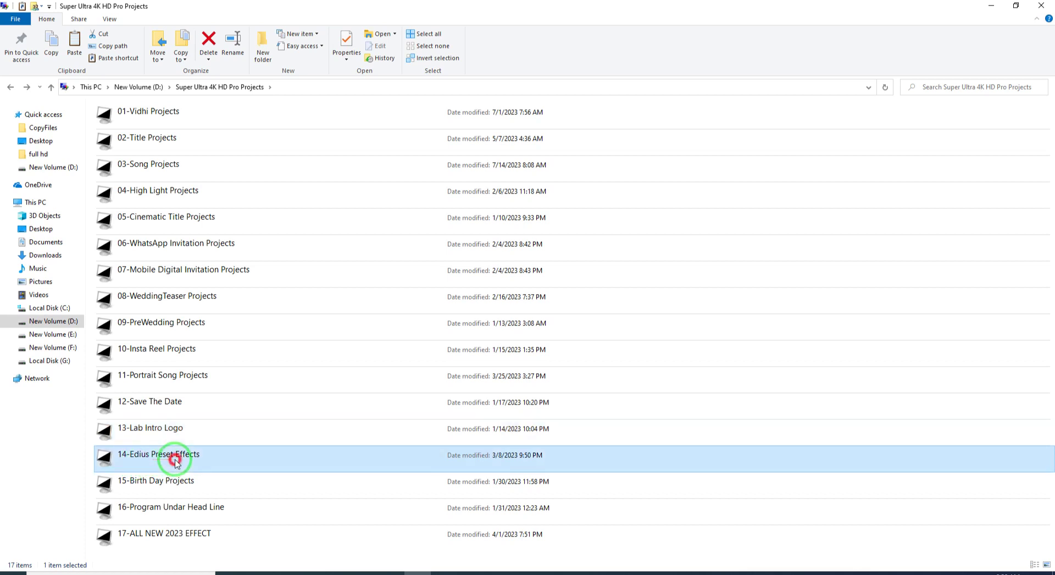
double_click(176, 461)
drag(607, 229, 220, 102)
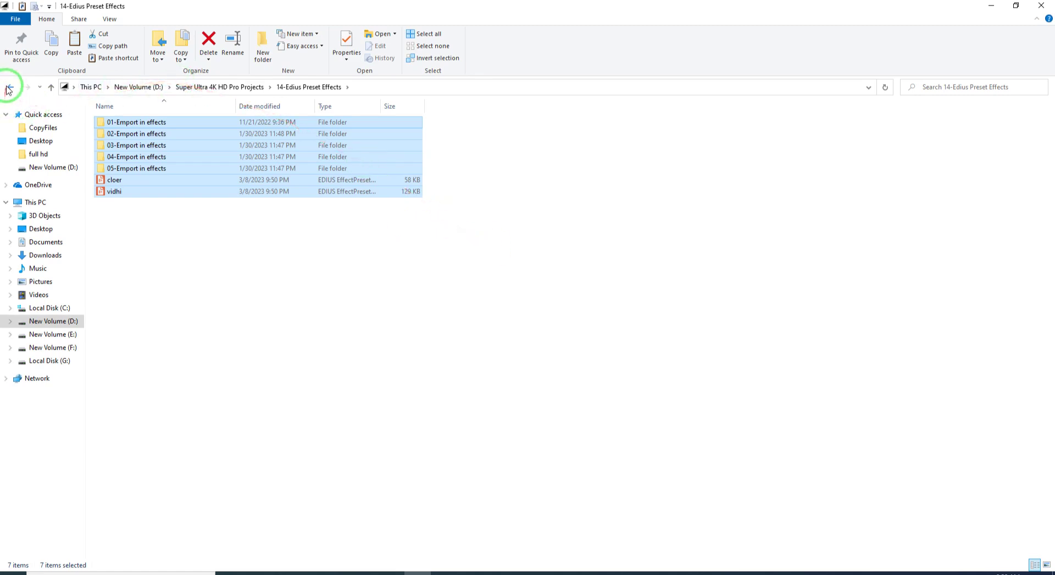
View the contents of 01-Emport in effects and 02-Emport in effects, returning to 14-Edius Preset Effects after each.
double_click(156, 122)
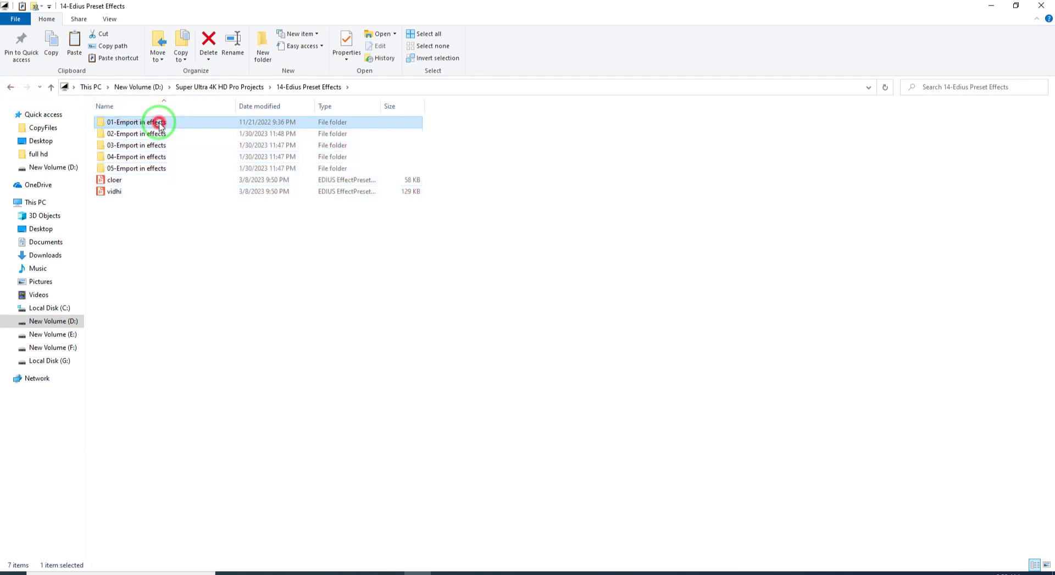
click(10, 87)
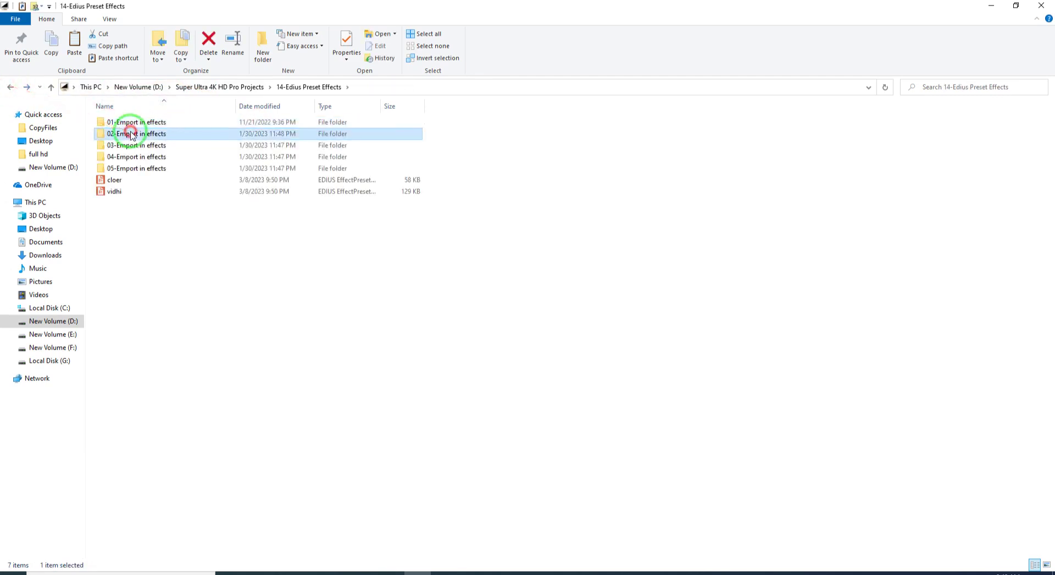
double_click(130, 134)
click(10, 87)
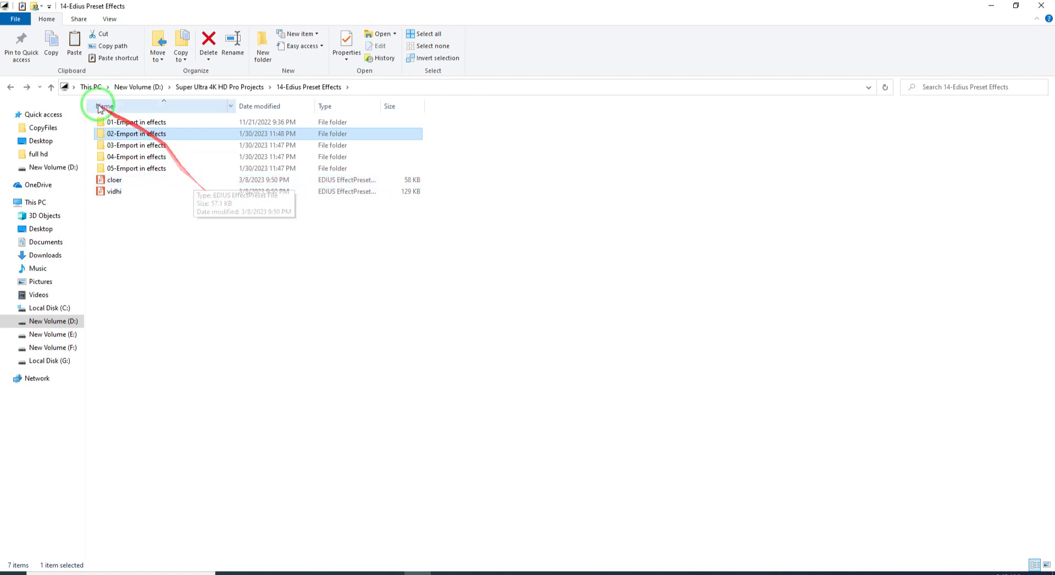
Reopen 14-Edius Preset Effects from the main projects folder, select all its folders and preset files, and return to the main projects folder.
click(11, 88)
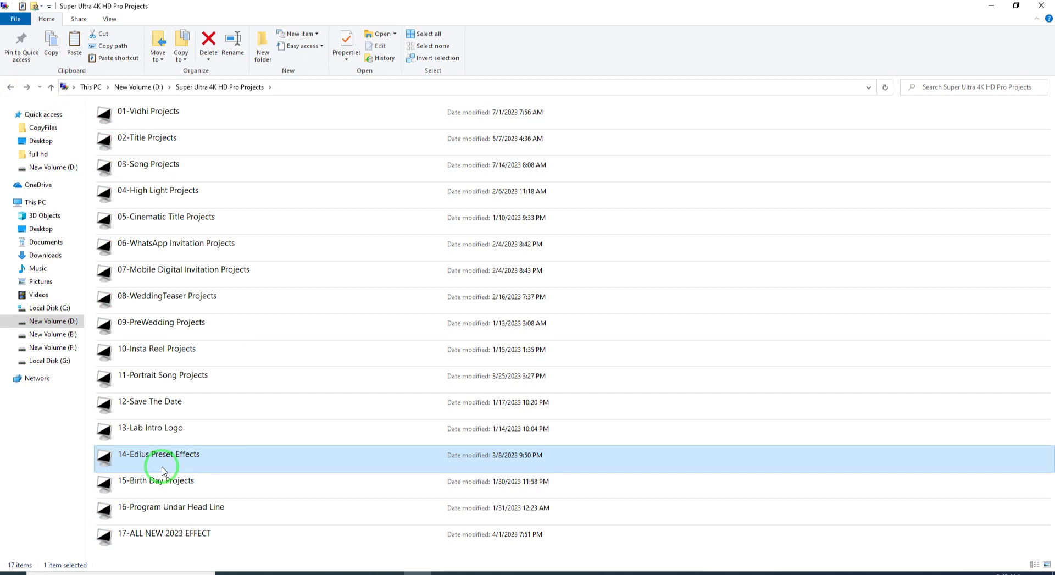
double_click(164, 471)
drag(554, 277, 149, 116)
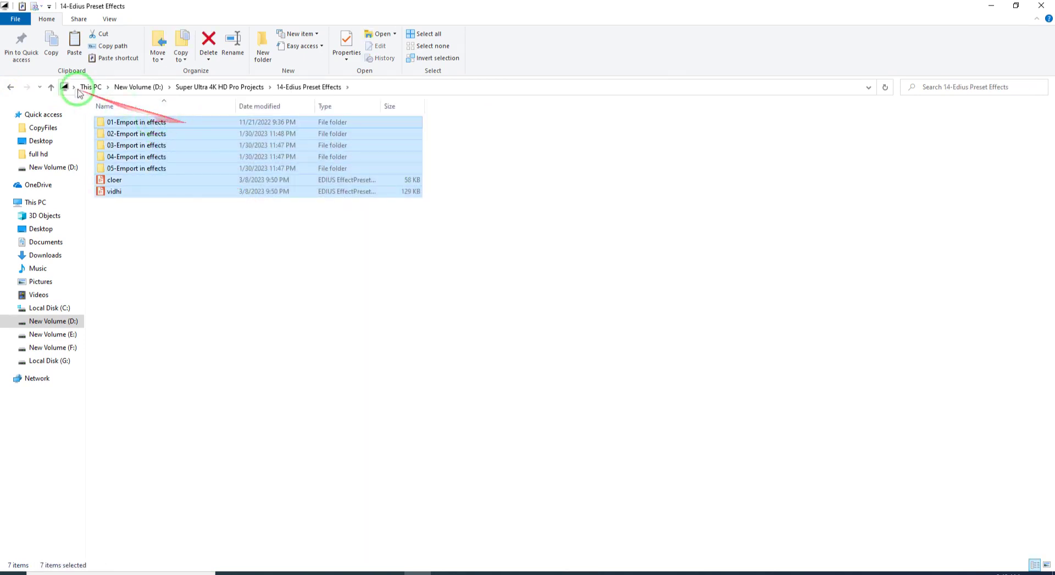
click(12, 88)
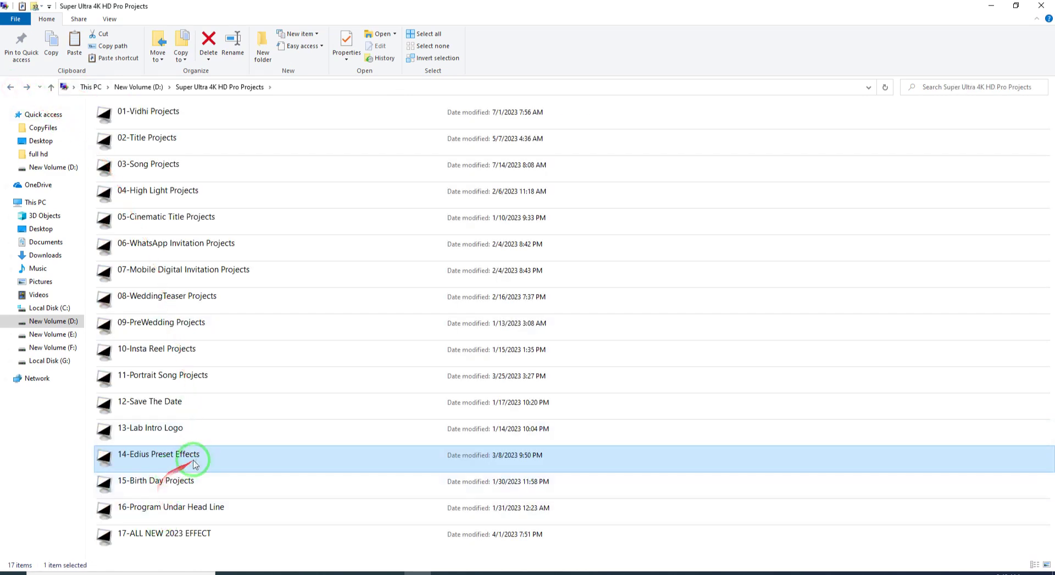
View the contents of 15-Birth Day Projects and return to the main projects folder.
mouse_move(198, 463)
mouse_down()
mouse_move(113, 487)
mouse_move(146, 476)
mouse_move(118, 467)
mouse_move(224, 441)
mouse_move(172, 461)
mouse_move(186, 459)
mouse_up()
double_click(141, 479)
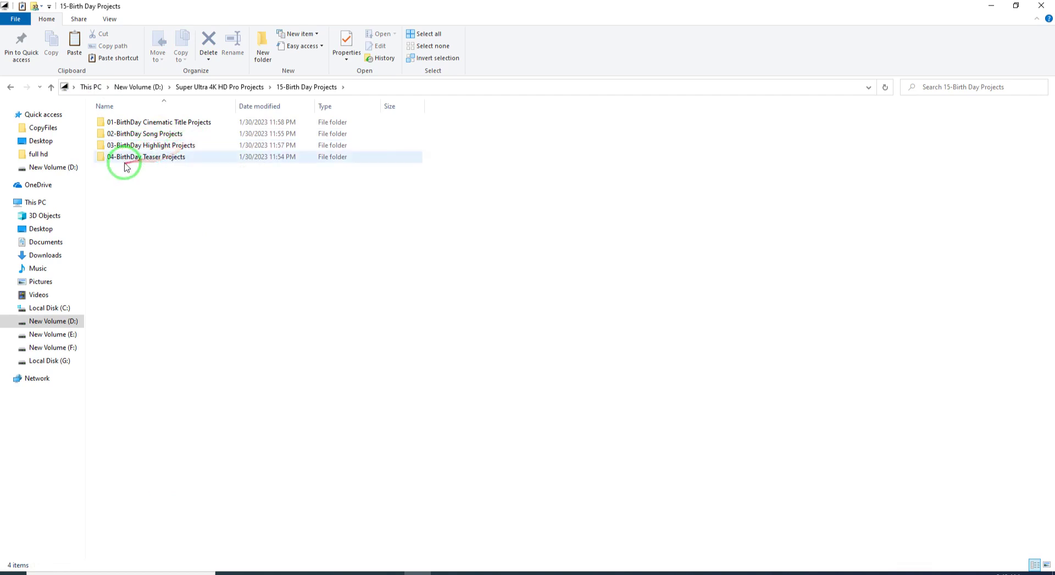
click(11, 87)
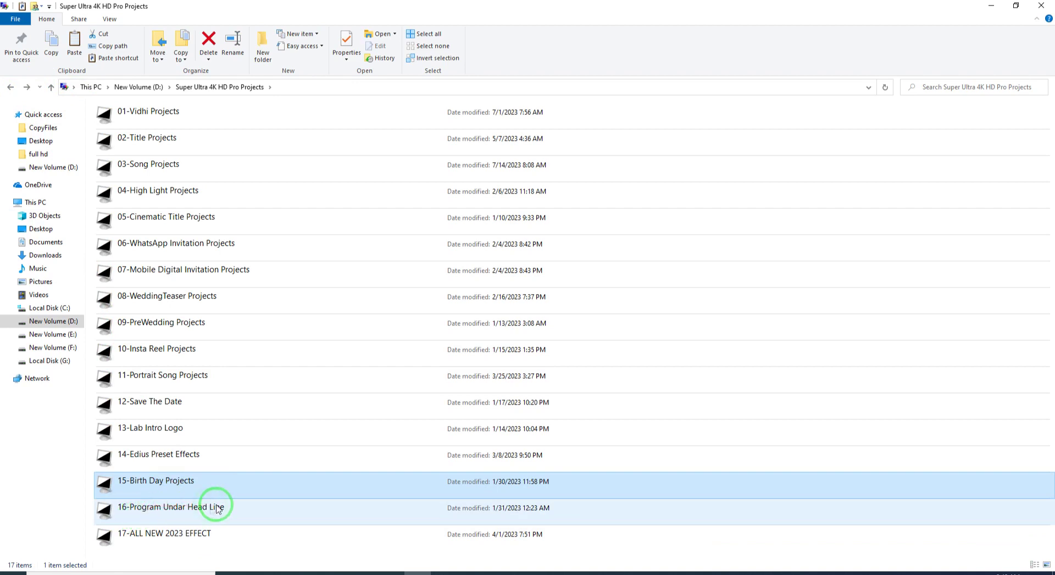
Open 16-Program Undar Head Line and view the contents of its 02-Sagai & Ring Under Head Line folder.
click(135, 512)
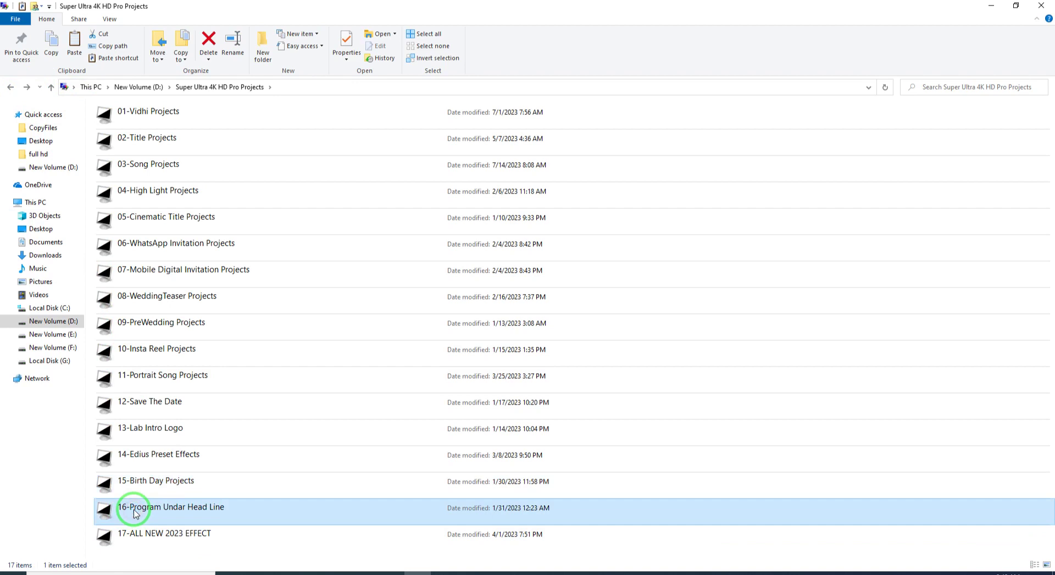
double_click(135, 513)
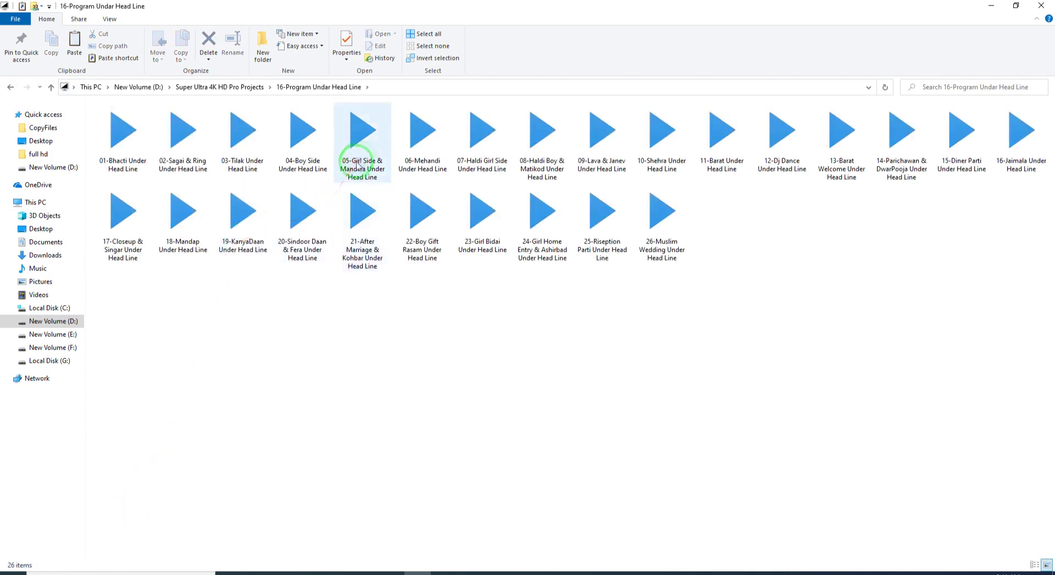
double_click(183, 137)
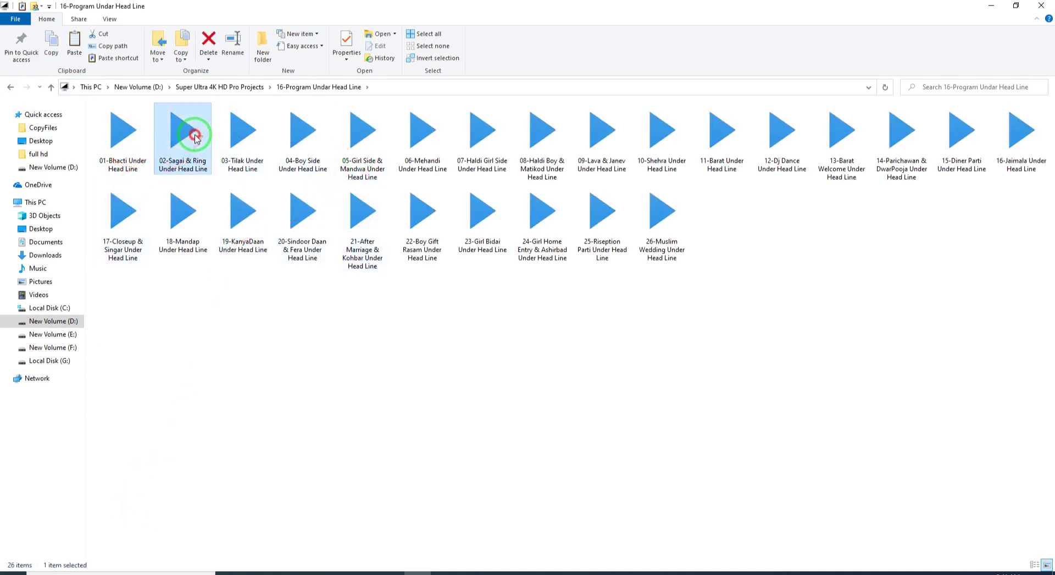
right_click(575, 383)
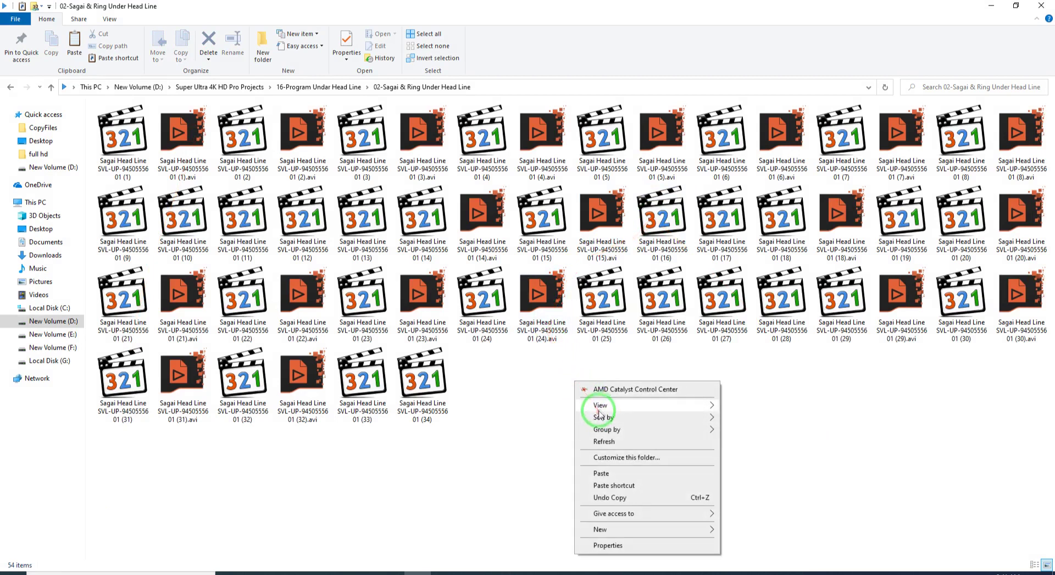
mouse_move(589, 405)
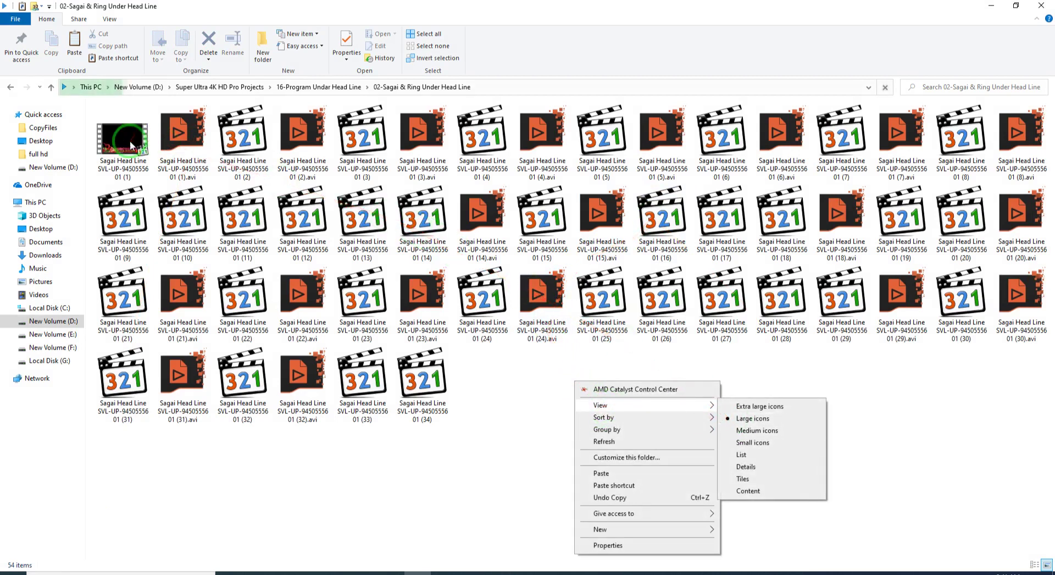
Preview the Sagai Head Line clips 2 and 30, closing the video player after each.
double_click(246, 143)
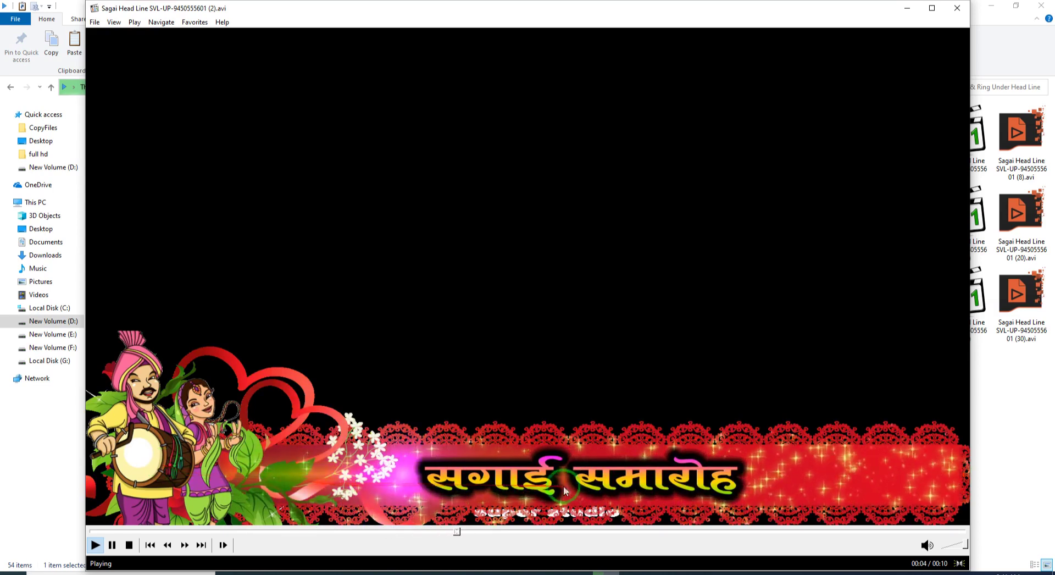
click(957, 8)
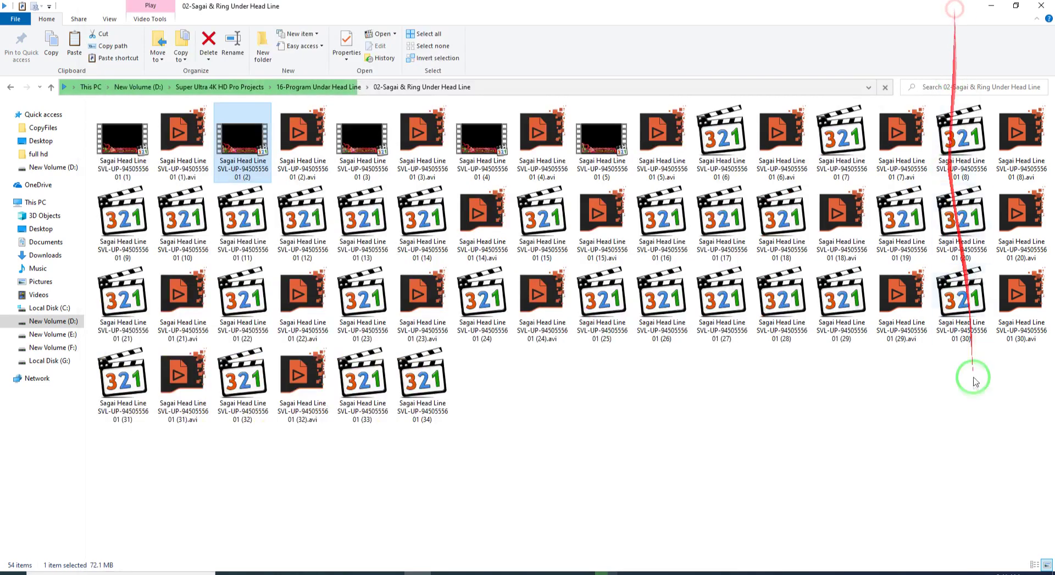
click(975, 291)
double_click(975, 292)
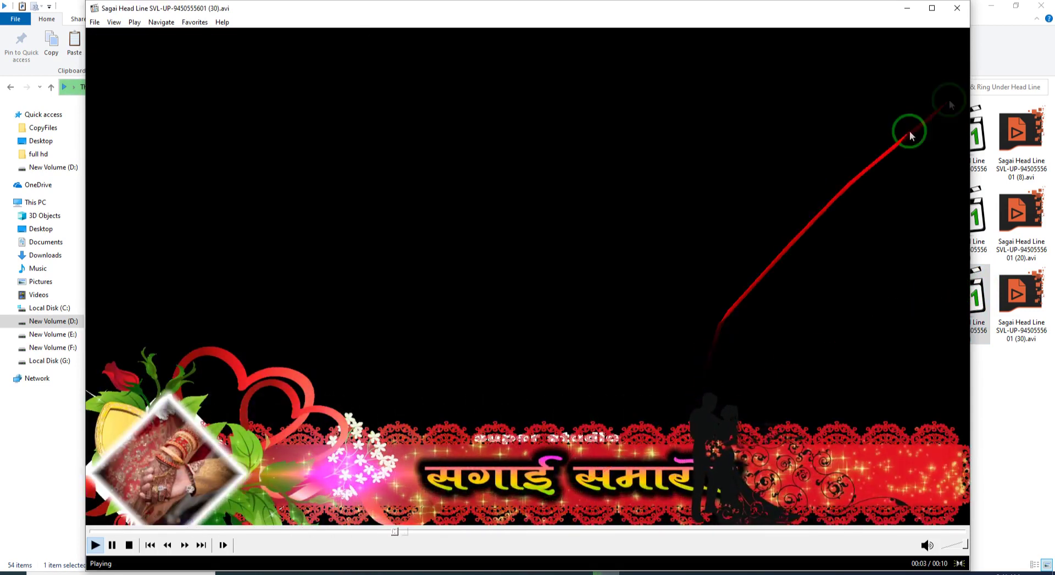
click(959, 7)
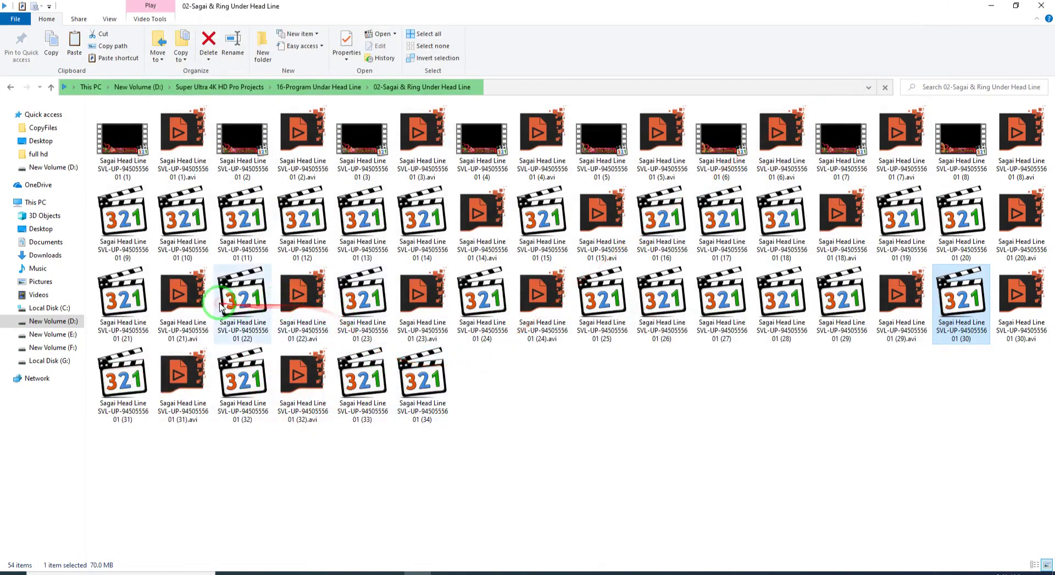
Preview the Sagai Head Line clips 22 and 6, close the player, and return to the main projects folder.
double_click(406, 419)
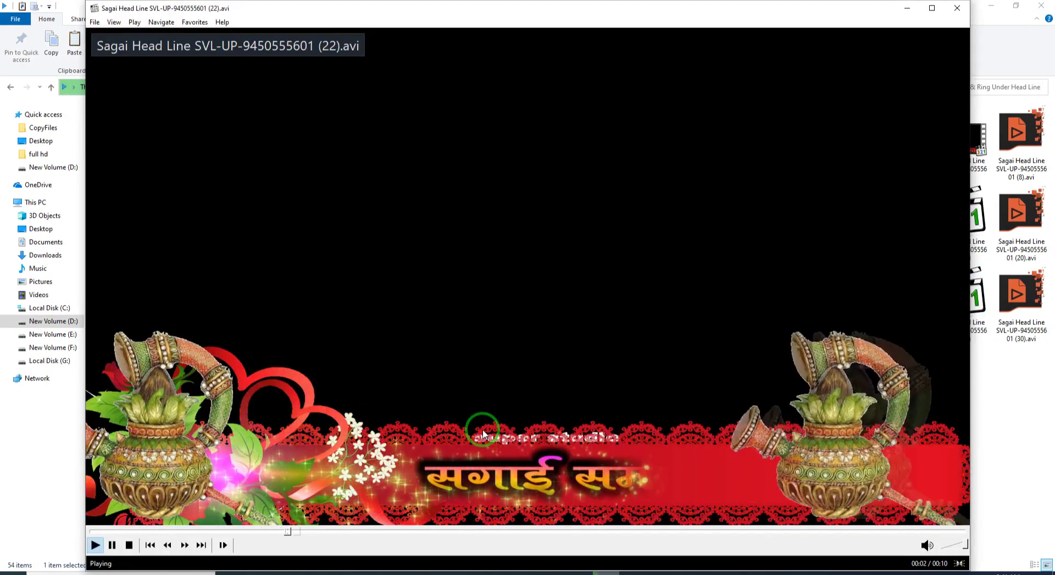
click(957, 8)
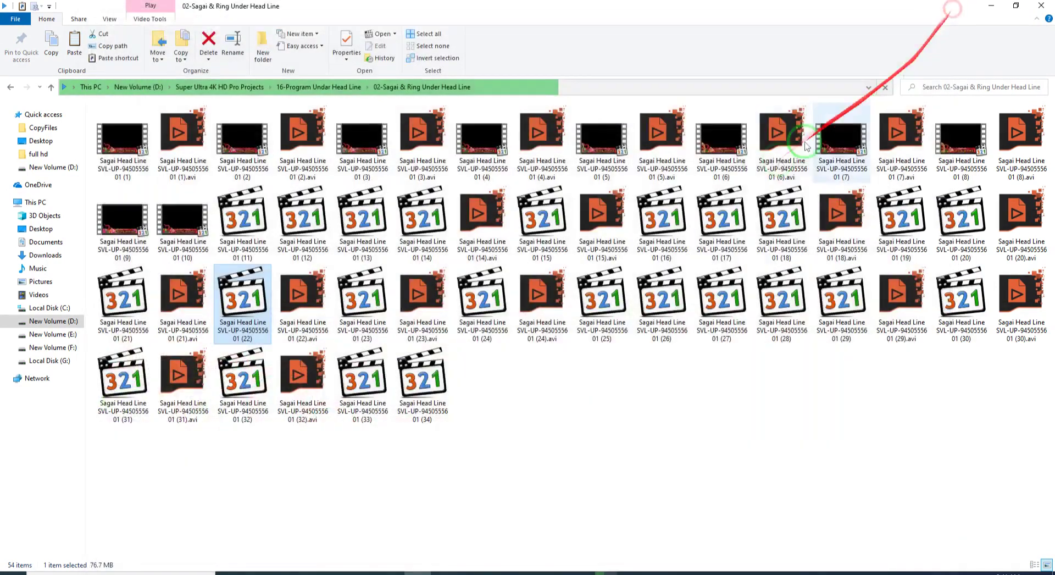
click(736, 159)
double_click(735, 160)
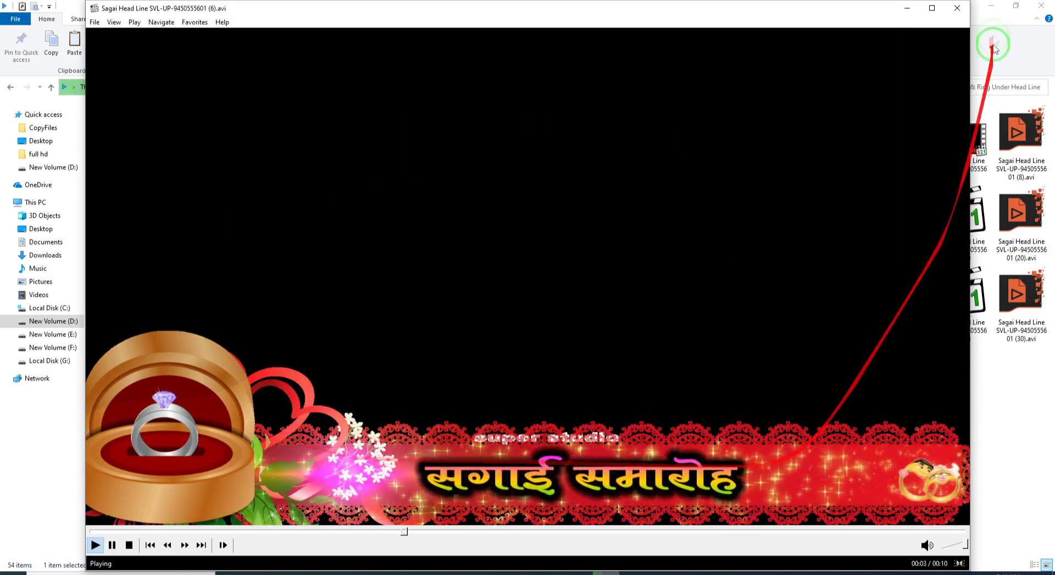
click(959, 10)
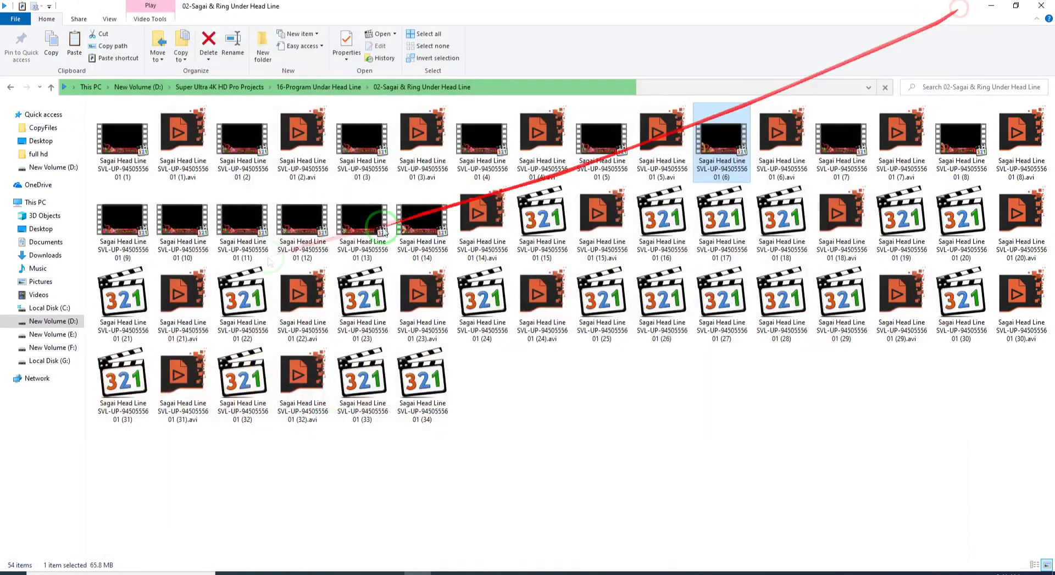
click(11, 87)
click(10, 87)
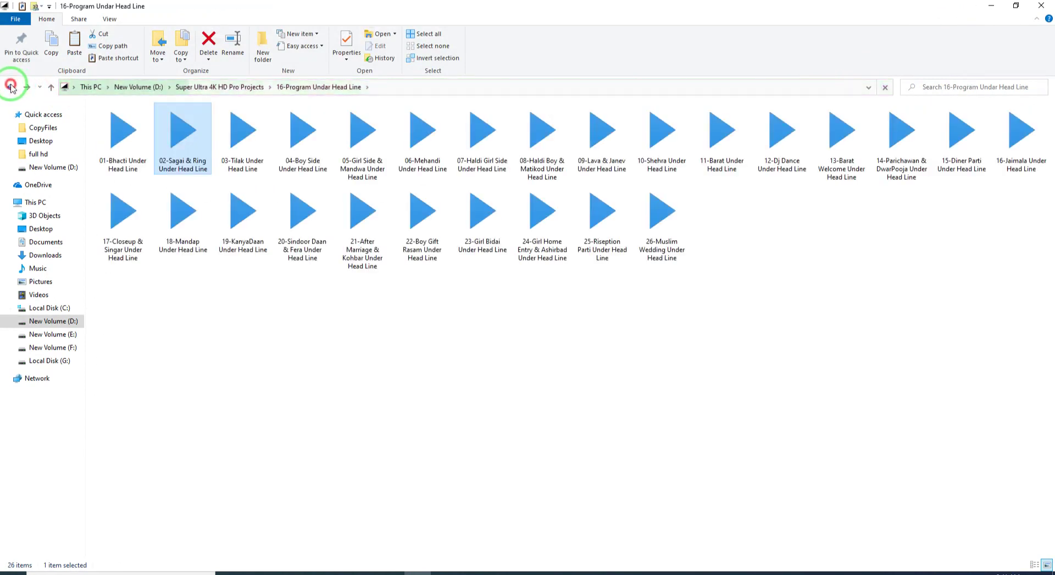
Open 17-ALL NEW 2023 EFFECT, select all its effect files, and return to the main projects folder.
double_click(134, 532)
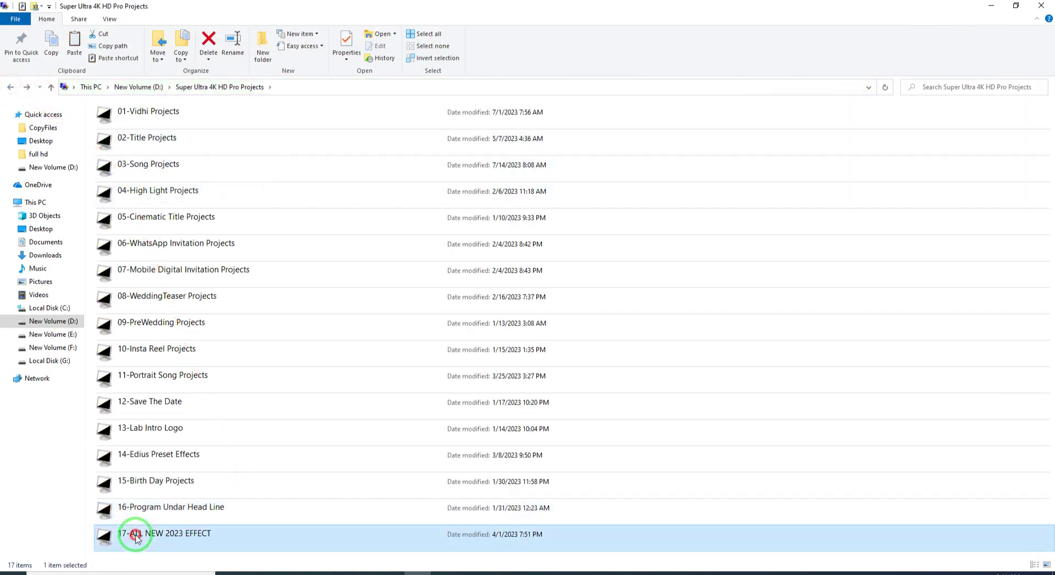
drag(413, 215, 169, 108)
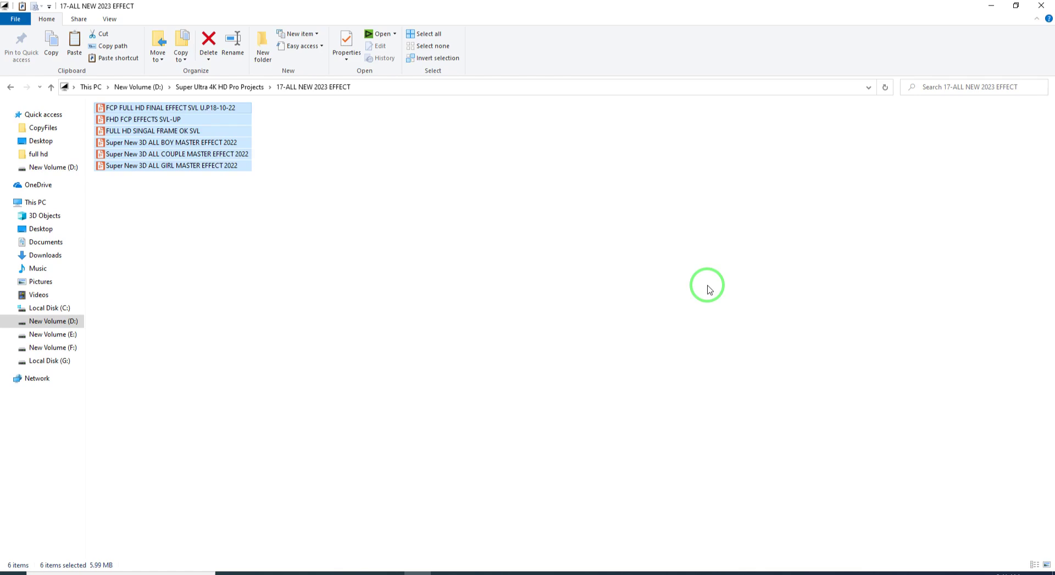
click(11, 88)
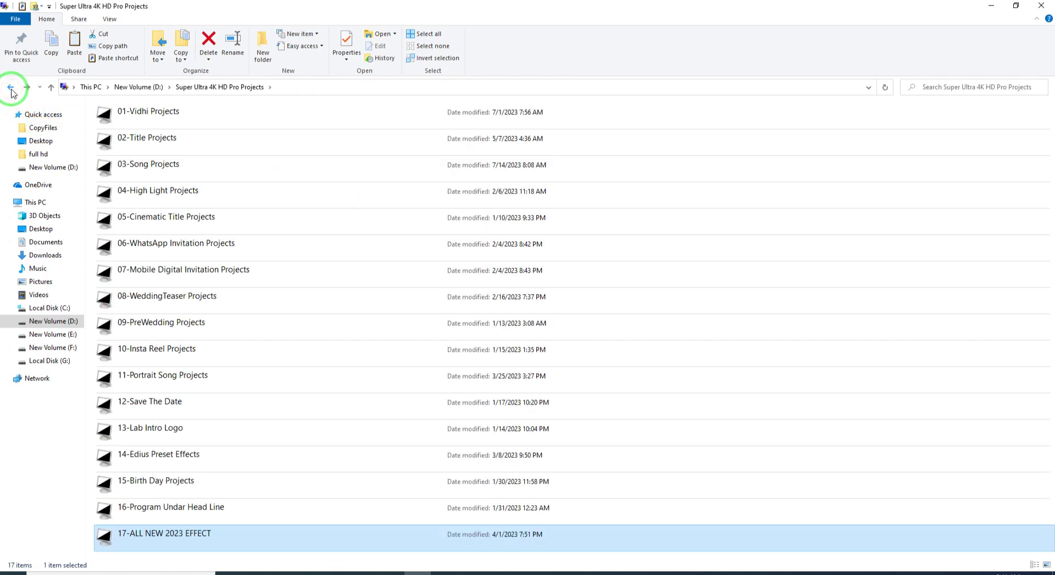
Go back to New Volume (D:), select the five Super Ultra 4K HD Pro folders, and clear the selection.
click(11, 87)
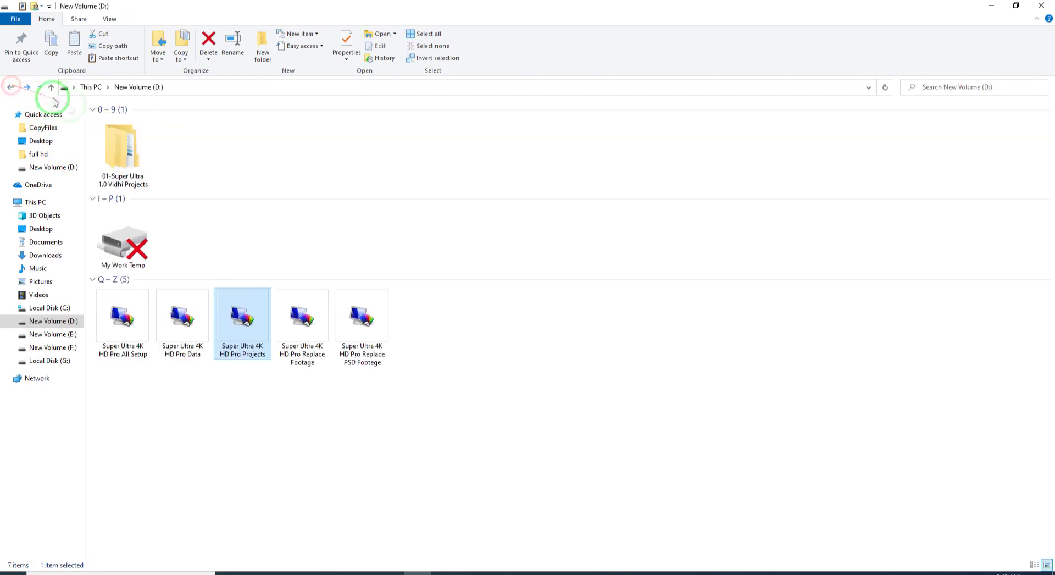
drag(465, 408, 100, 309)
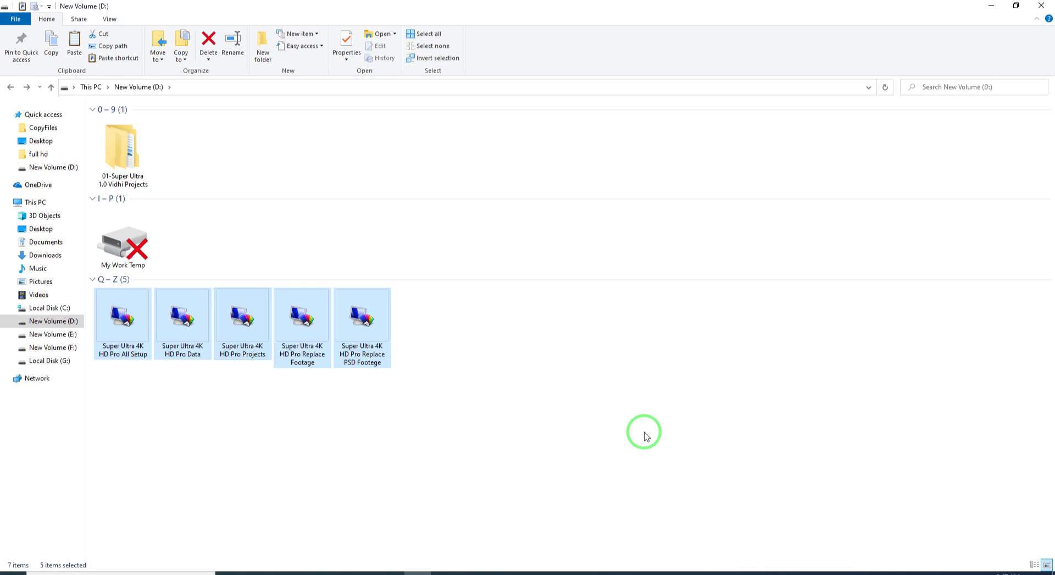
click(672, 418)
Examine the clips in Super Ultra 4K HD Pro Replace Footage and the contents of its Super Ultra 4K HD Pro Auto Replace Footage subfolder.
double_click(297, 322)
scroll(730, 216, down, 5)
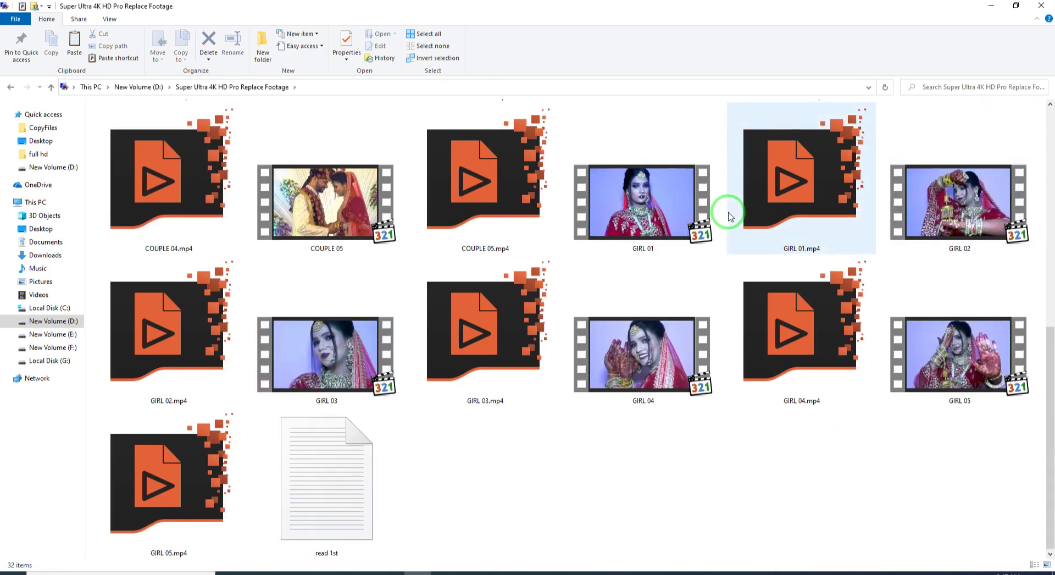
scroll(727, 236, up, 5)
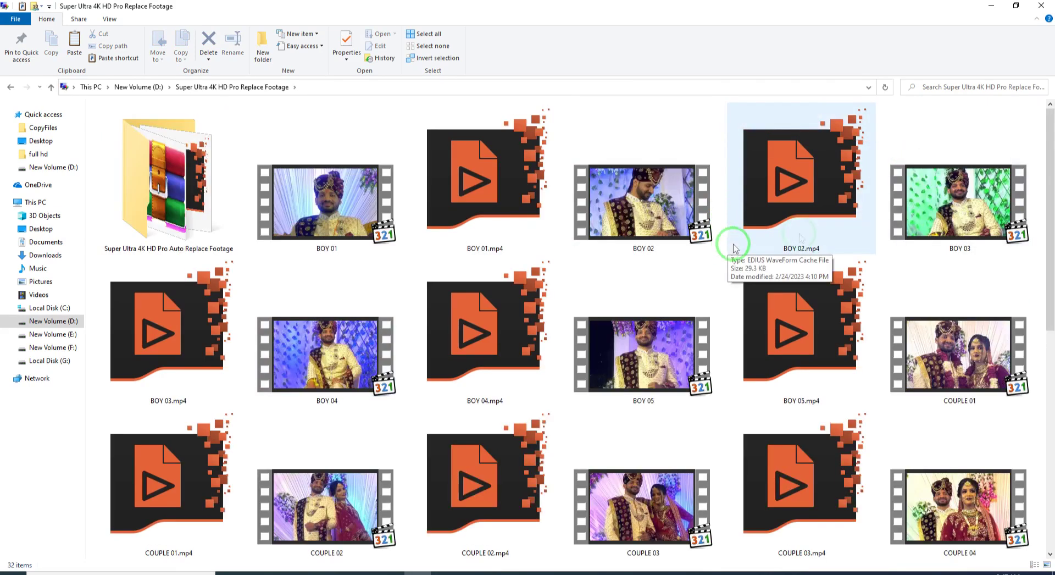
scroll(961, 259, down, 5)
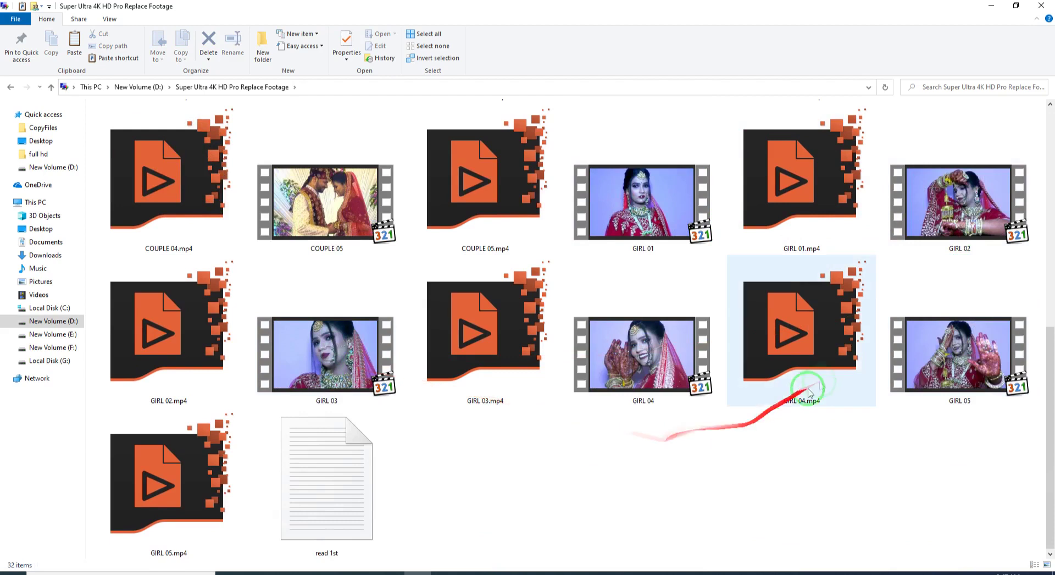
scroll(846, 368, up, 5)
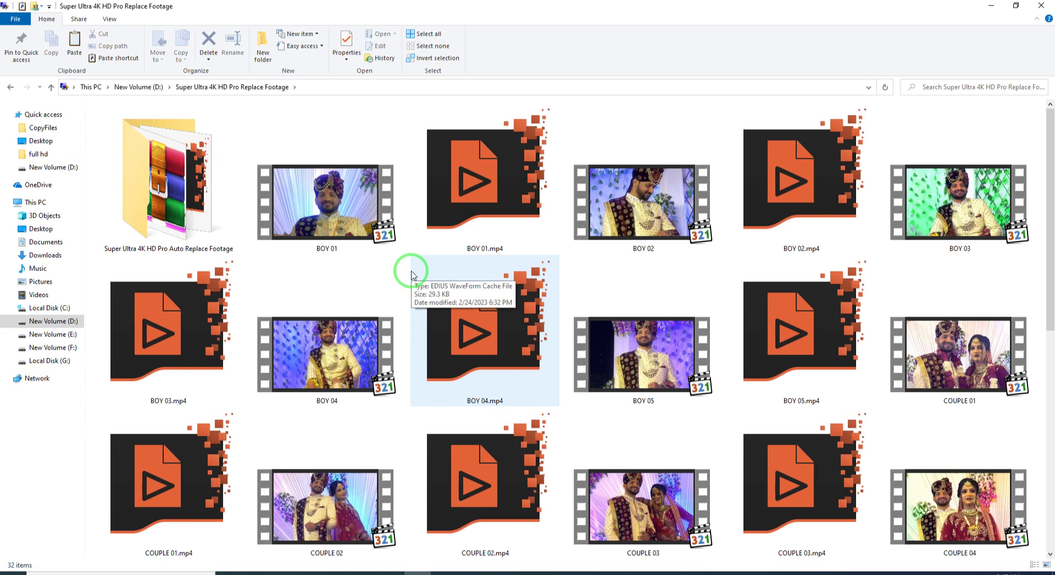
double_click(165, 176)
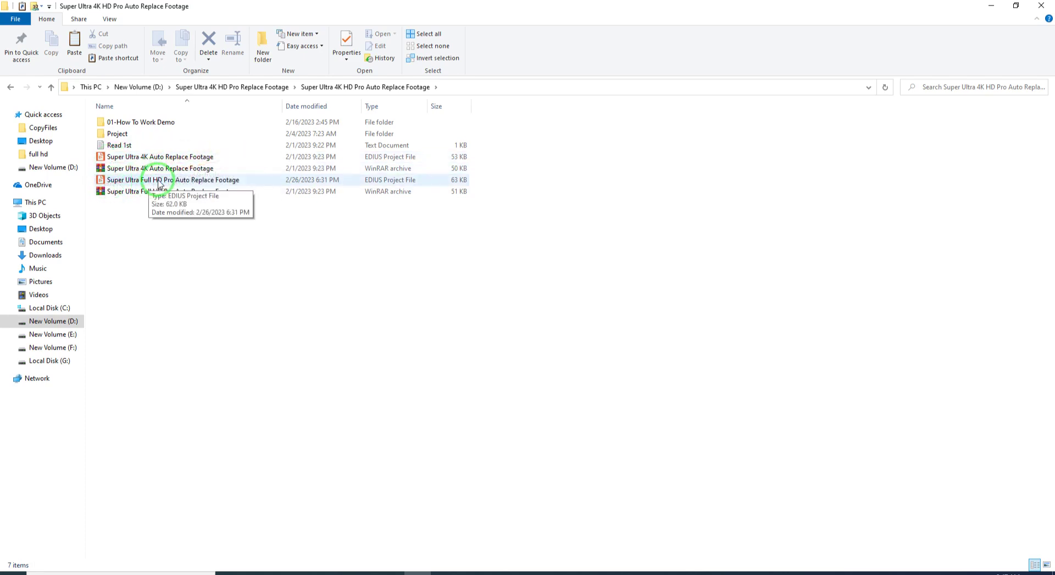
click(11, 87)
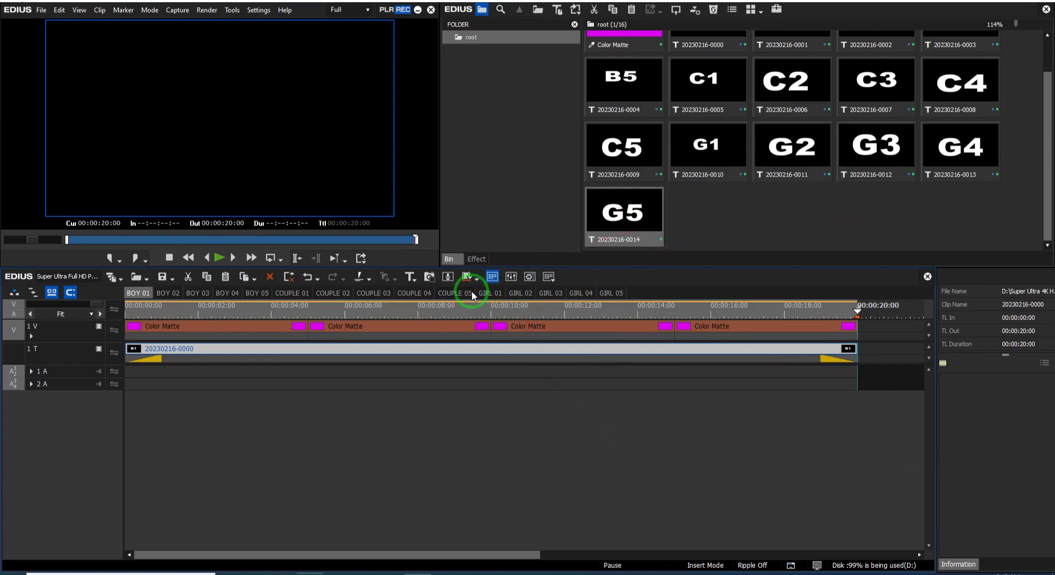
Open the EDIUS Batch Export list and enlarge its window to show every BOY, COUPLE and GIRL sequence.
click(363, 259)
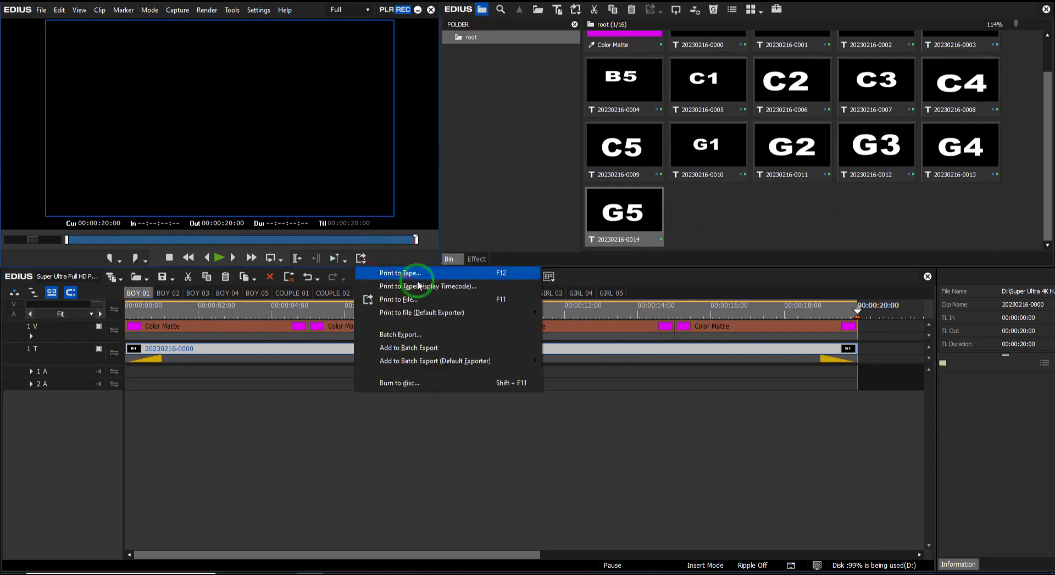
click(405, 336)
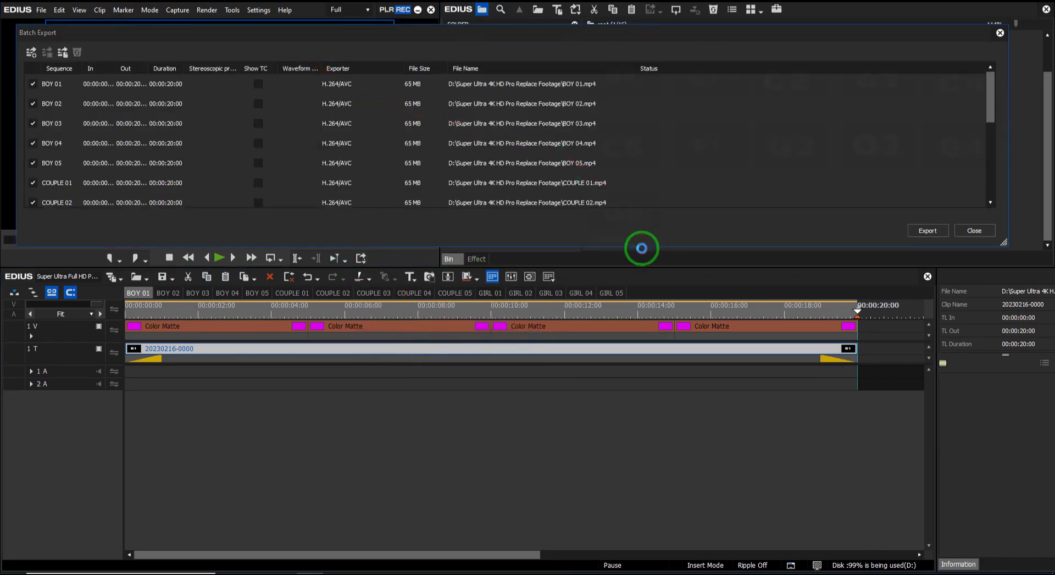
drag(467, 246, 550, 479)
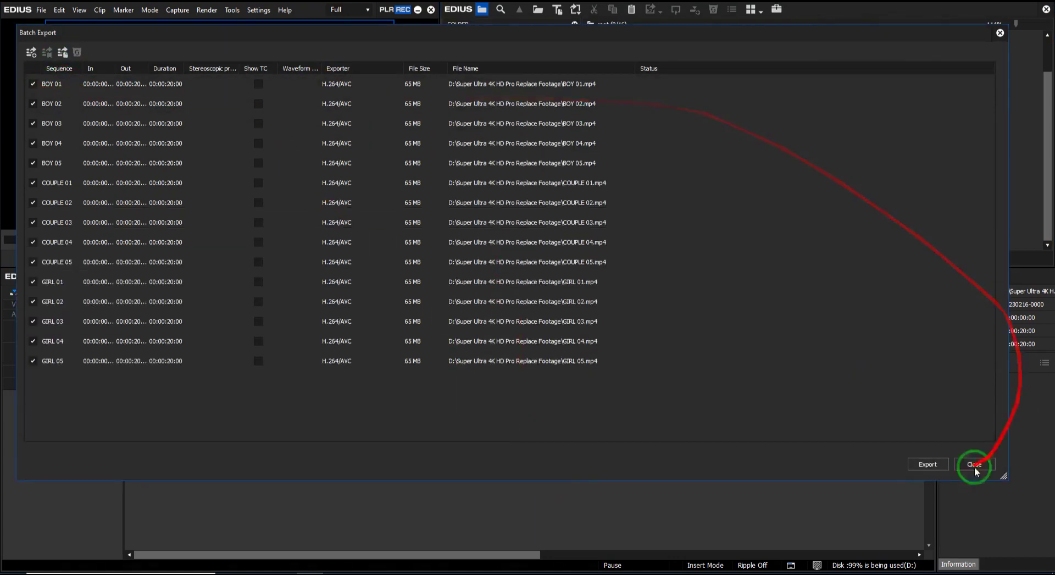
Exclude BOY 01 and BOY 02 from the batch export, include both again, and shorten the Batch Export window slightly.
click(33, 84)
click(33, 104)
click(33, 104)
click(32, 85)
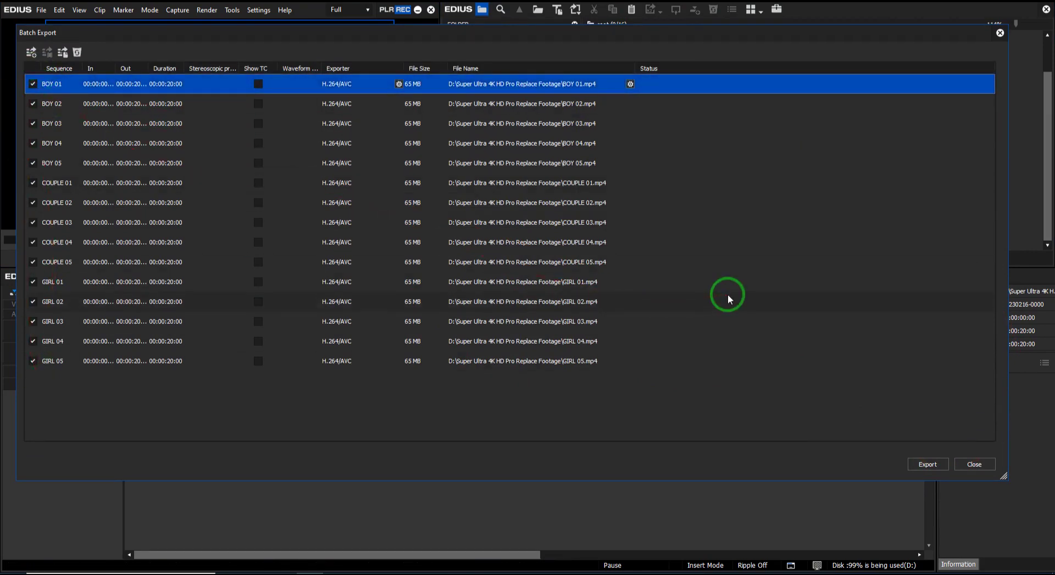
drag(445, 480, 444, 433)
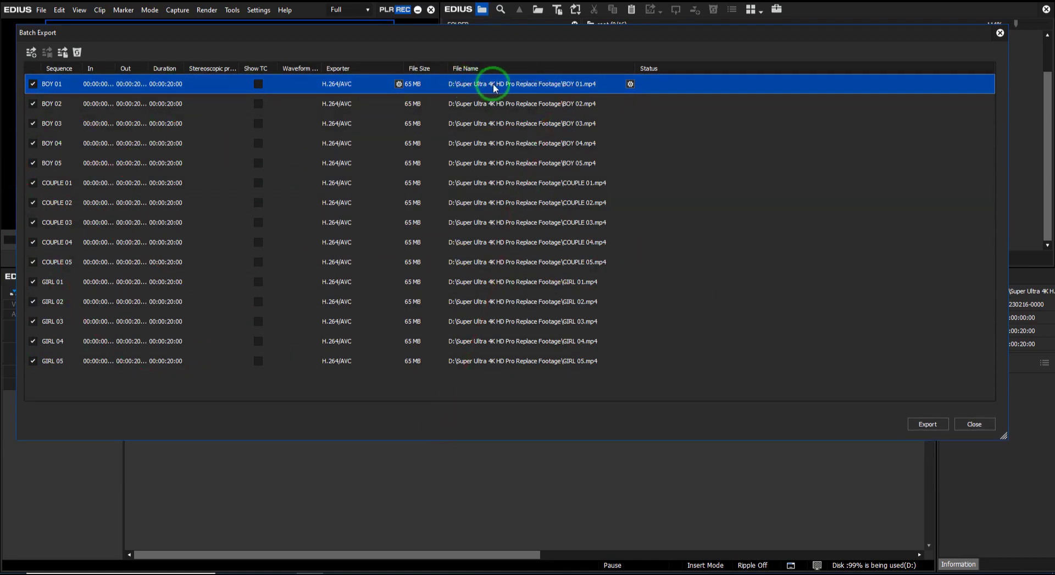
Start the batch export of all listed sequences, select the existing clips in the Super Ultra 4K HD Pro Replace Footage folder, and allow overwriting them.
click(929, 424)
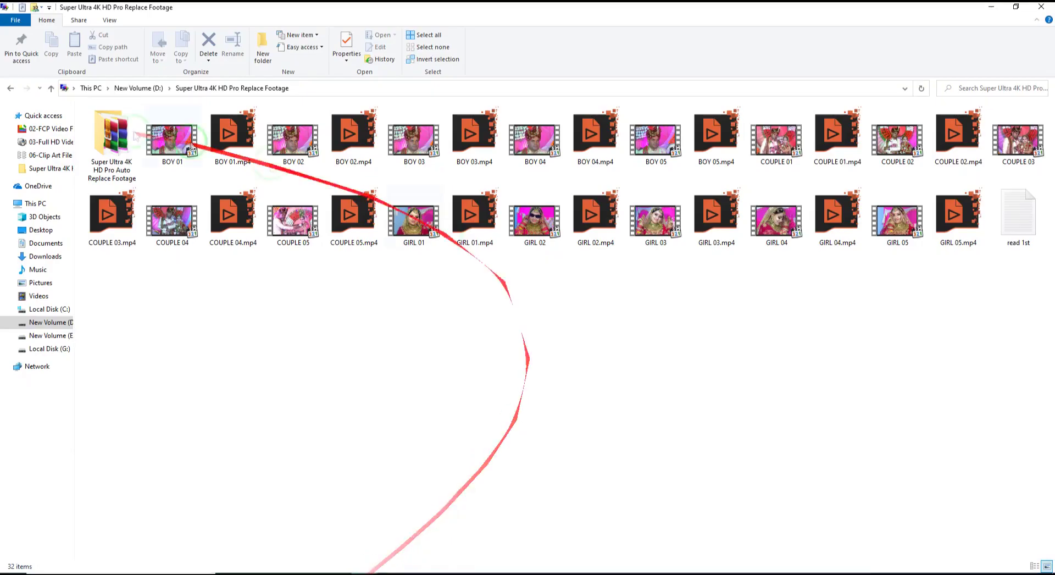
drag(917, 302, 167, 107)
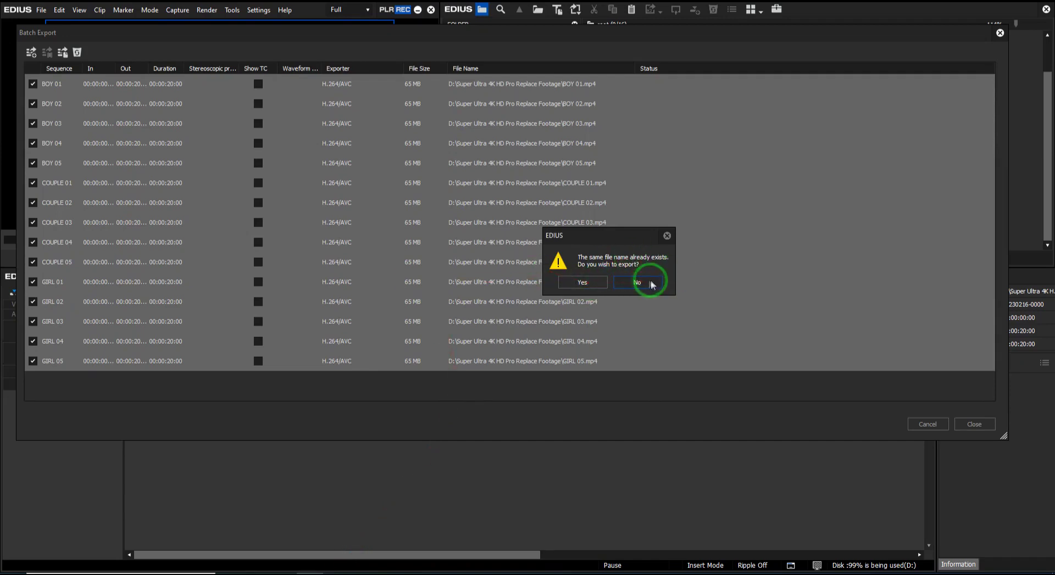
click(583, 282)
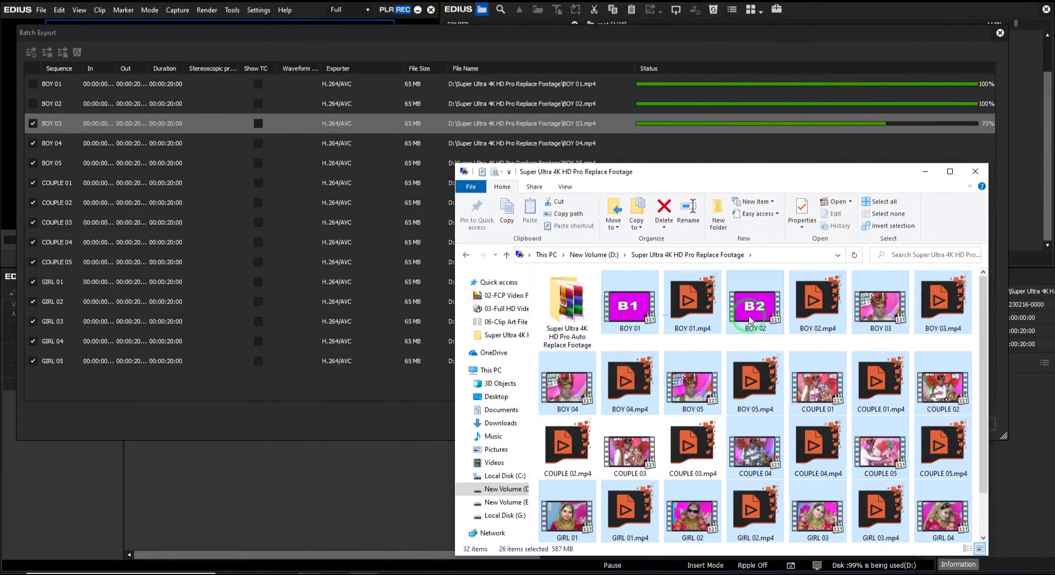
Widen the Super Ultra 4K HD Pro Replace Footage folder window, place it below the progress bars, and compare its clips with the Batch Export status.
click(900, 330)
drag(872, 172, 623, 248)
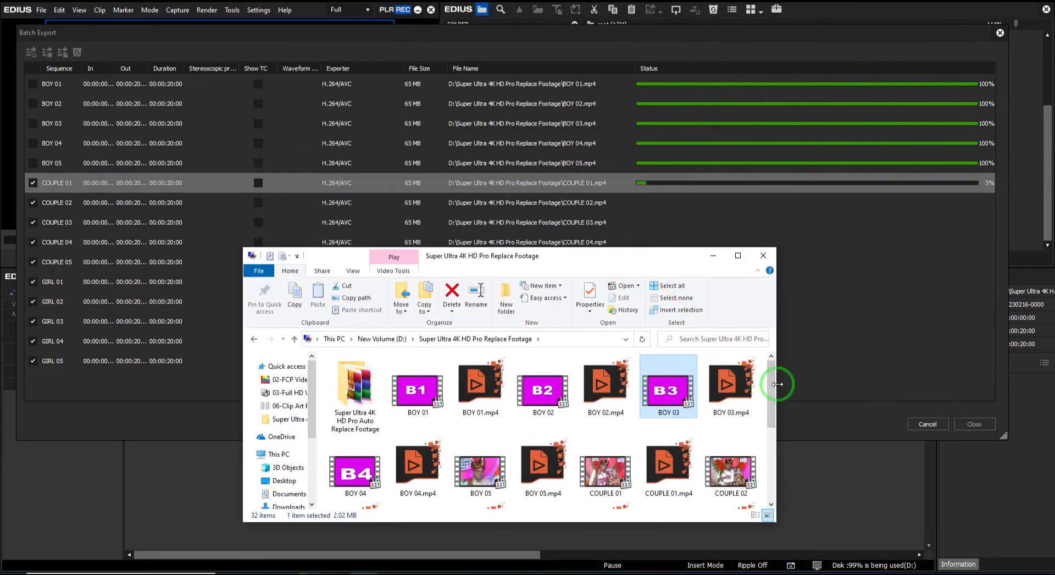
drag(806, 377, 1052, 385)
drag(243, 405, 23, 405)
drag(492, 254, 472, 288)
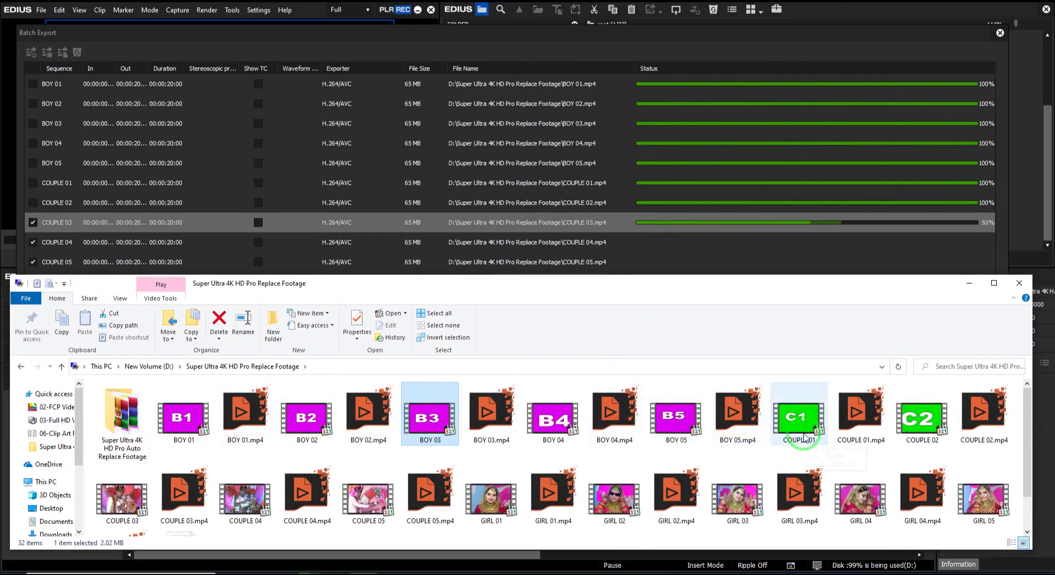
click(695, 59)
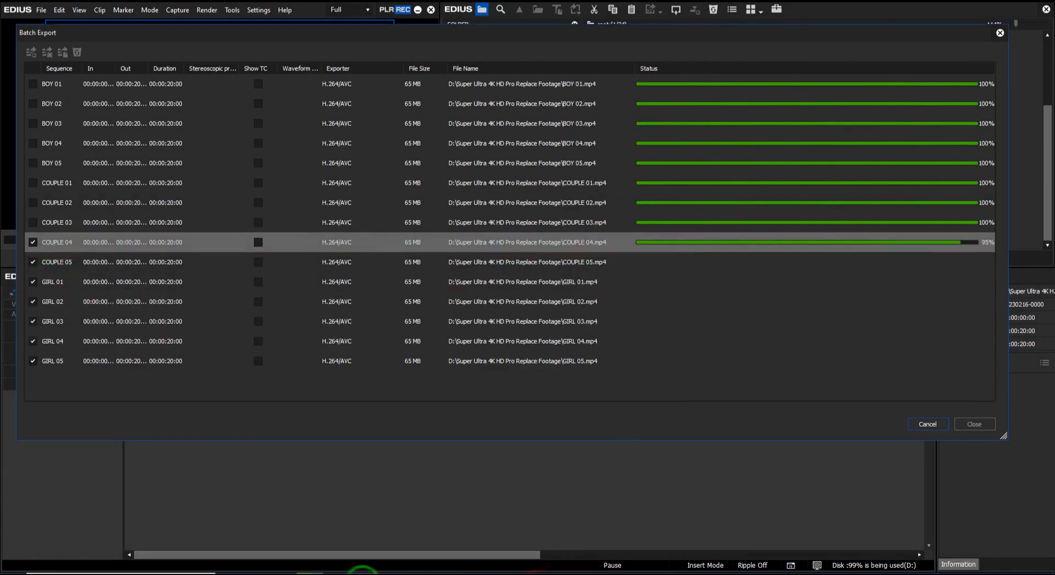
click(687, 366)
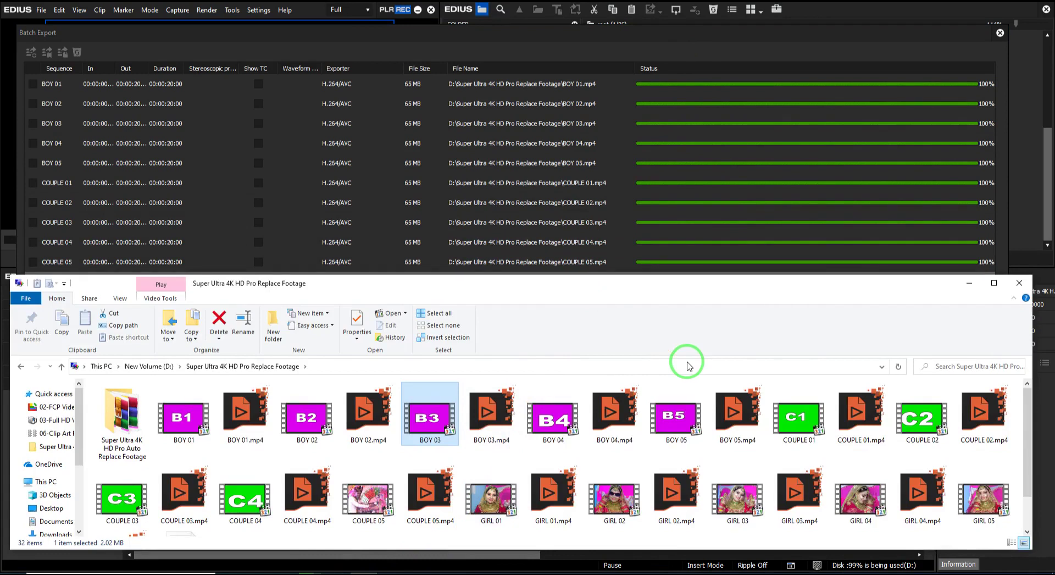